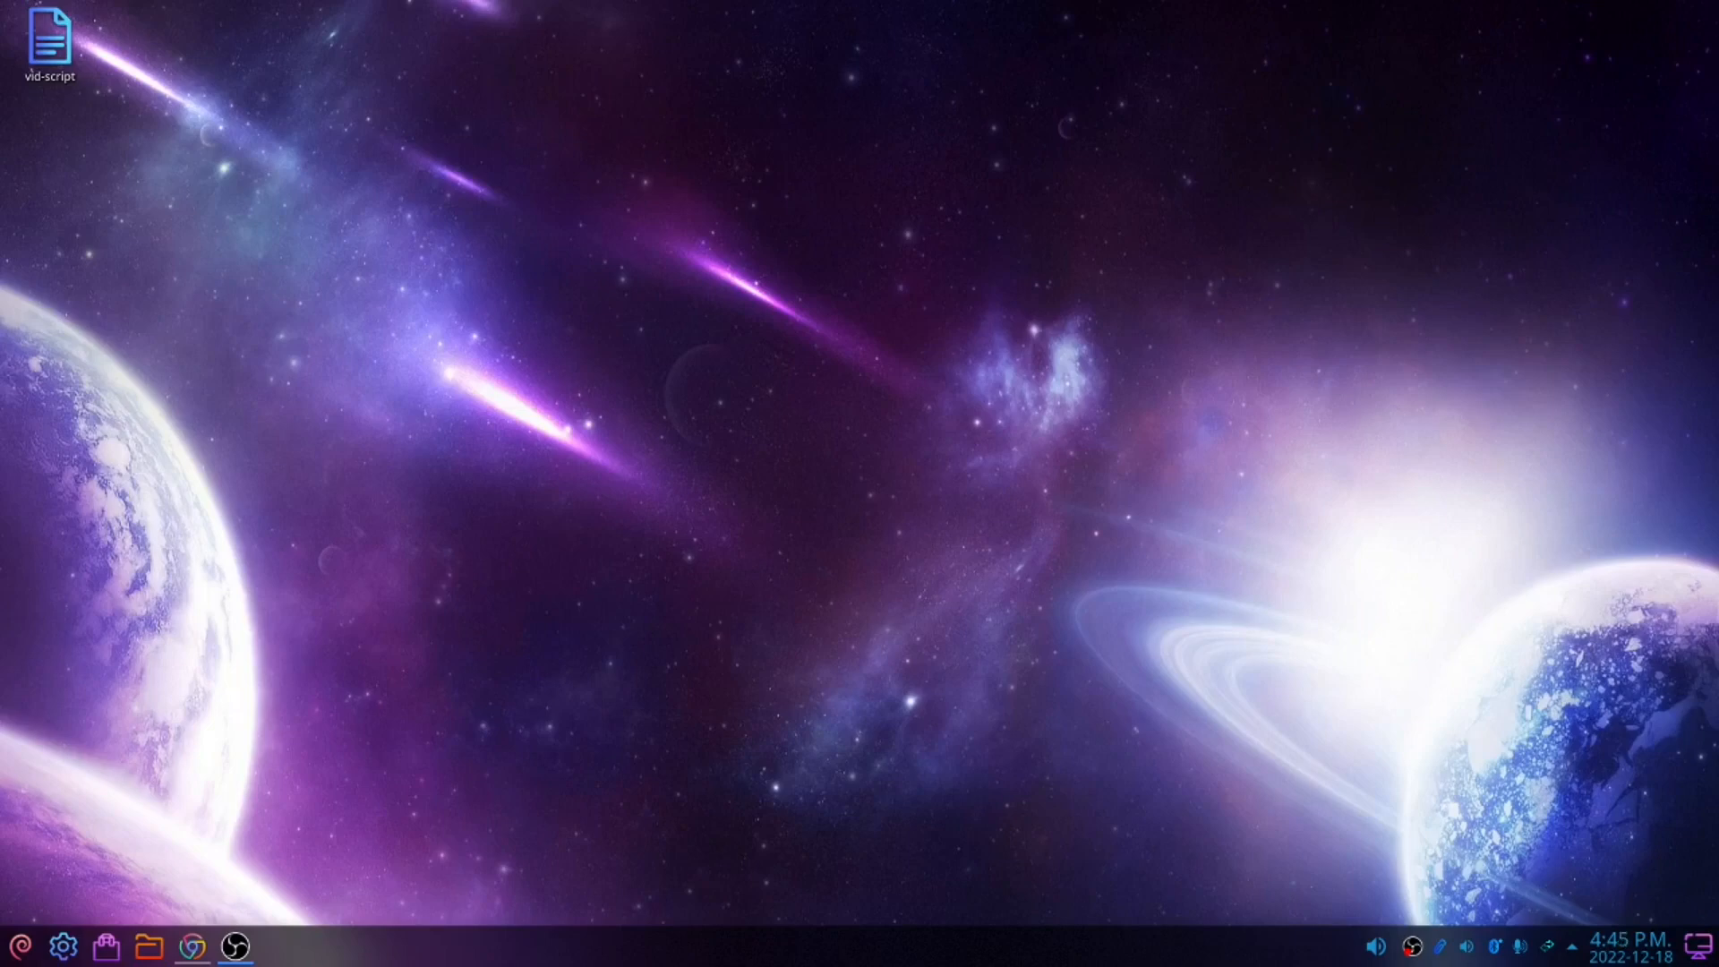
Open the Konsole terminal from the application launcher
key("super")
type("kon")
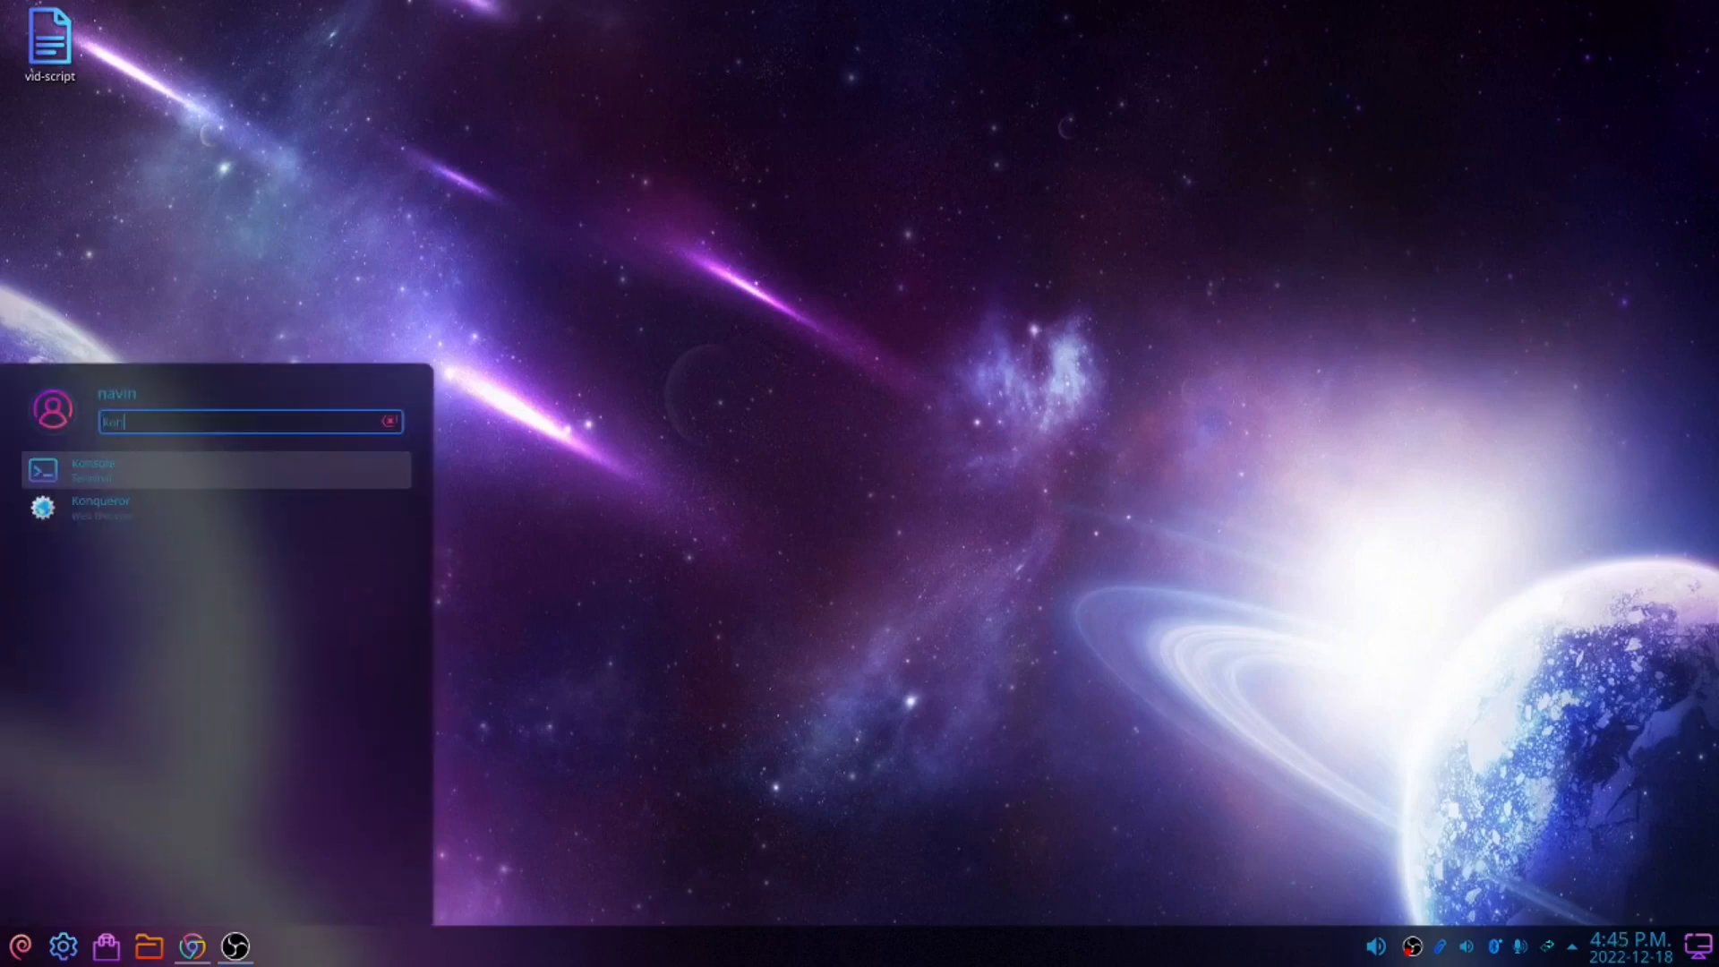
key("Return")
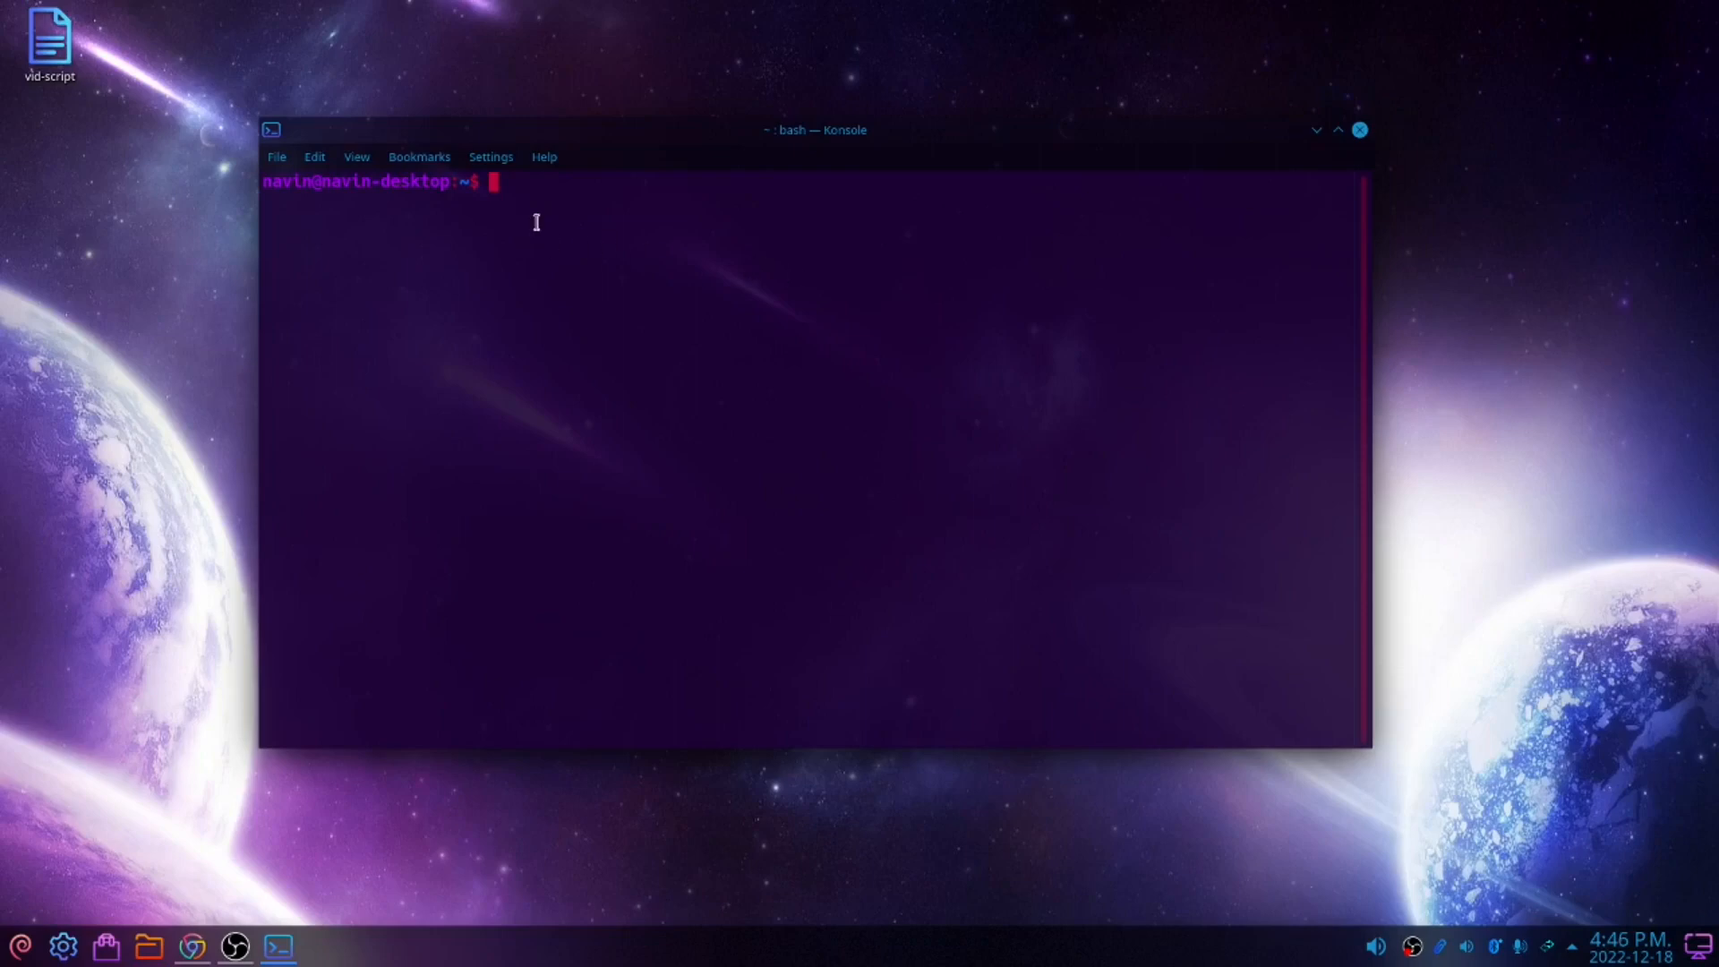
Install the kernel headers for the running kernel with sudo apt install linux-headers-$(uname -r)
type("sudo apt install linux-headers-")
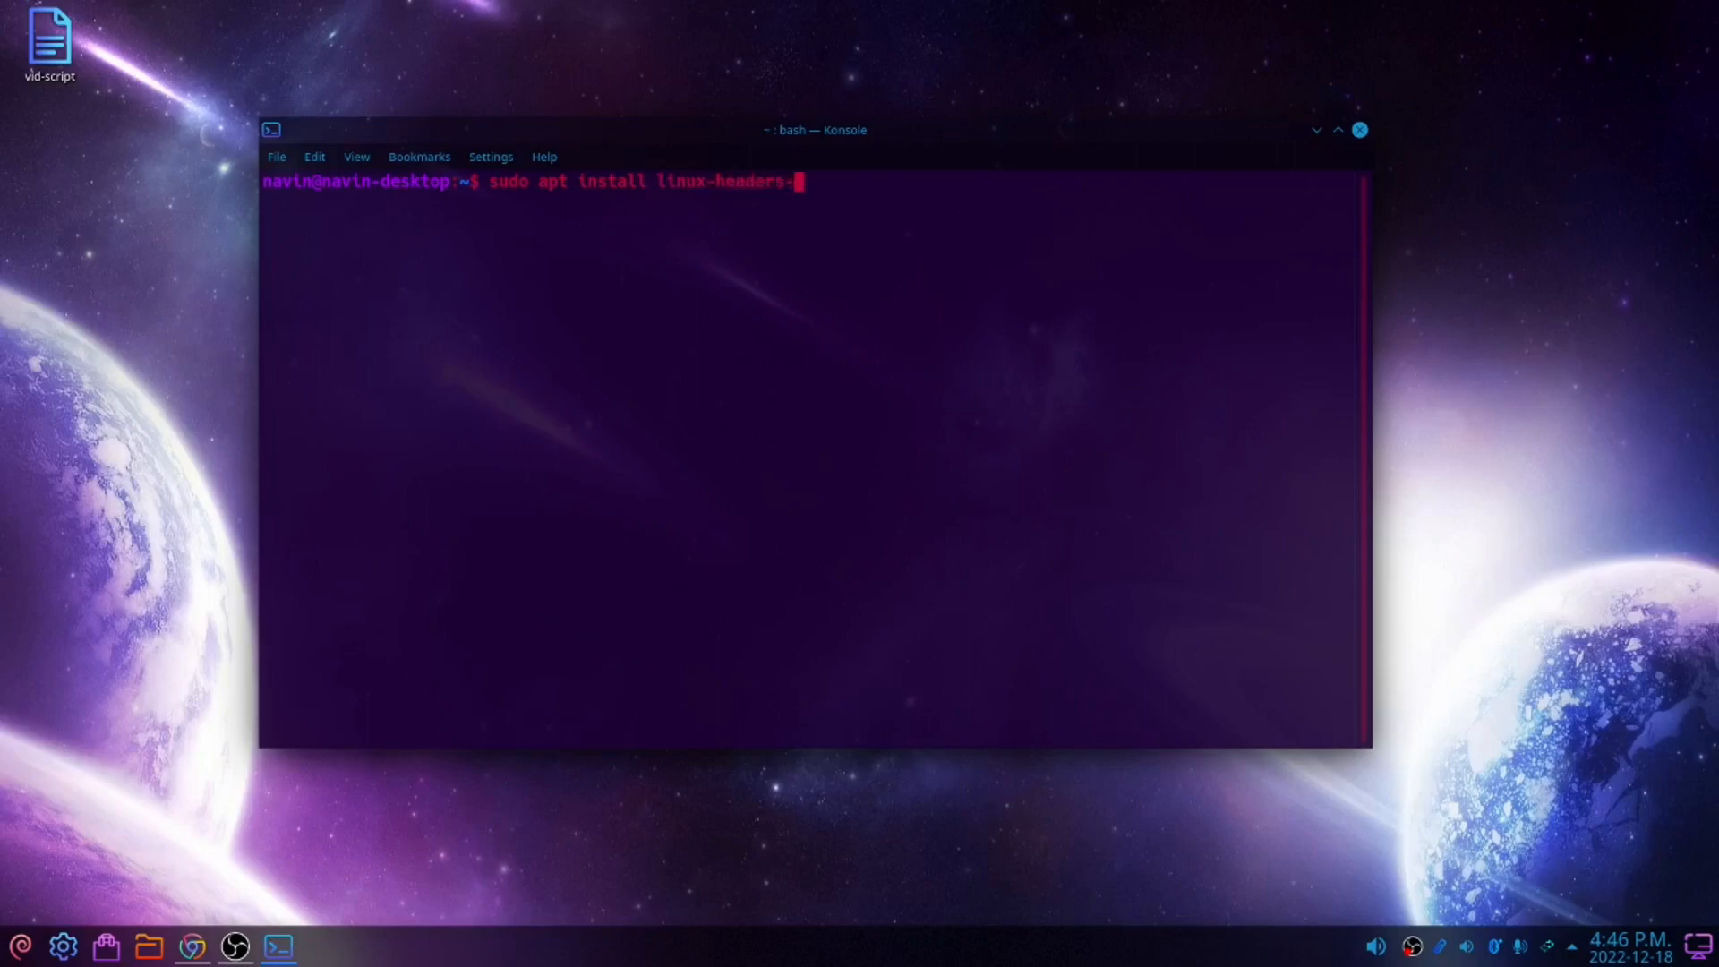
type("$(uname -r)")
key("Return")
key("Return")
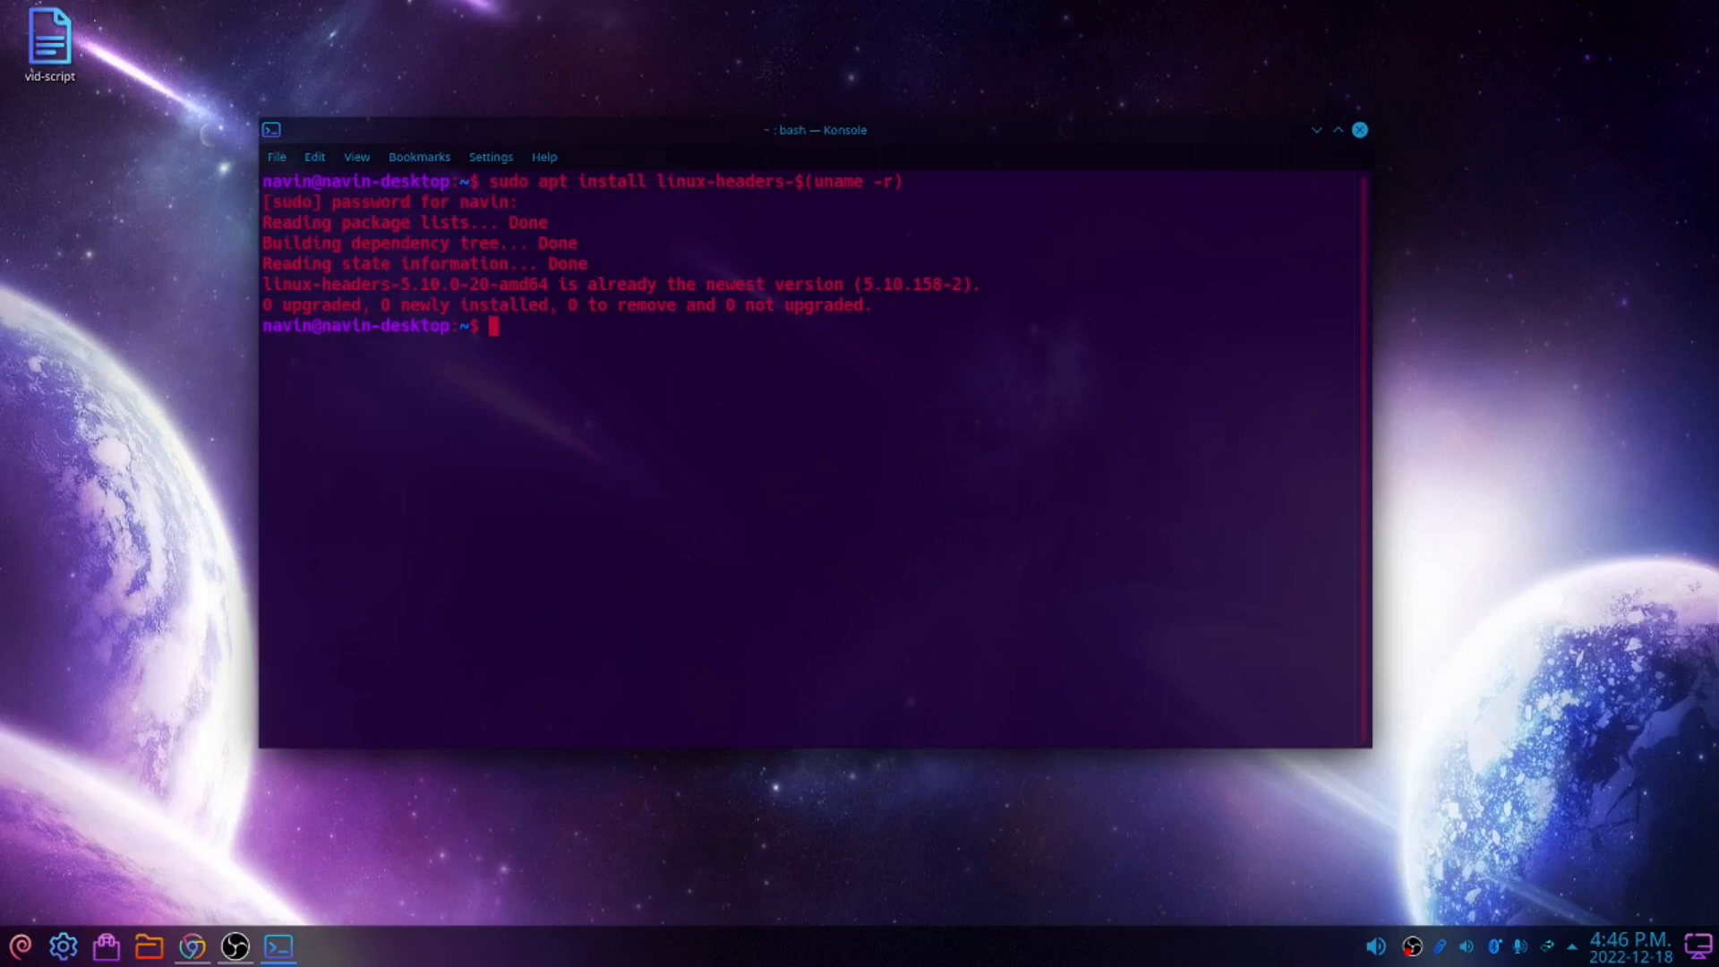
Switch to the browser and download VMware Workstation 17 Player for Linux
key("alt+Tab")
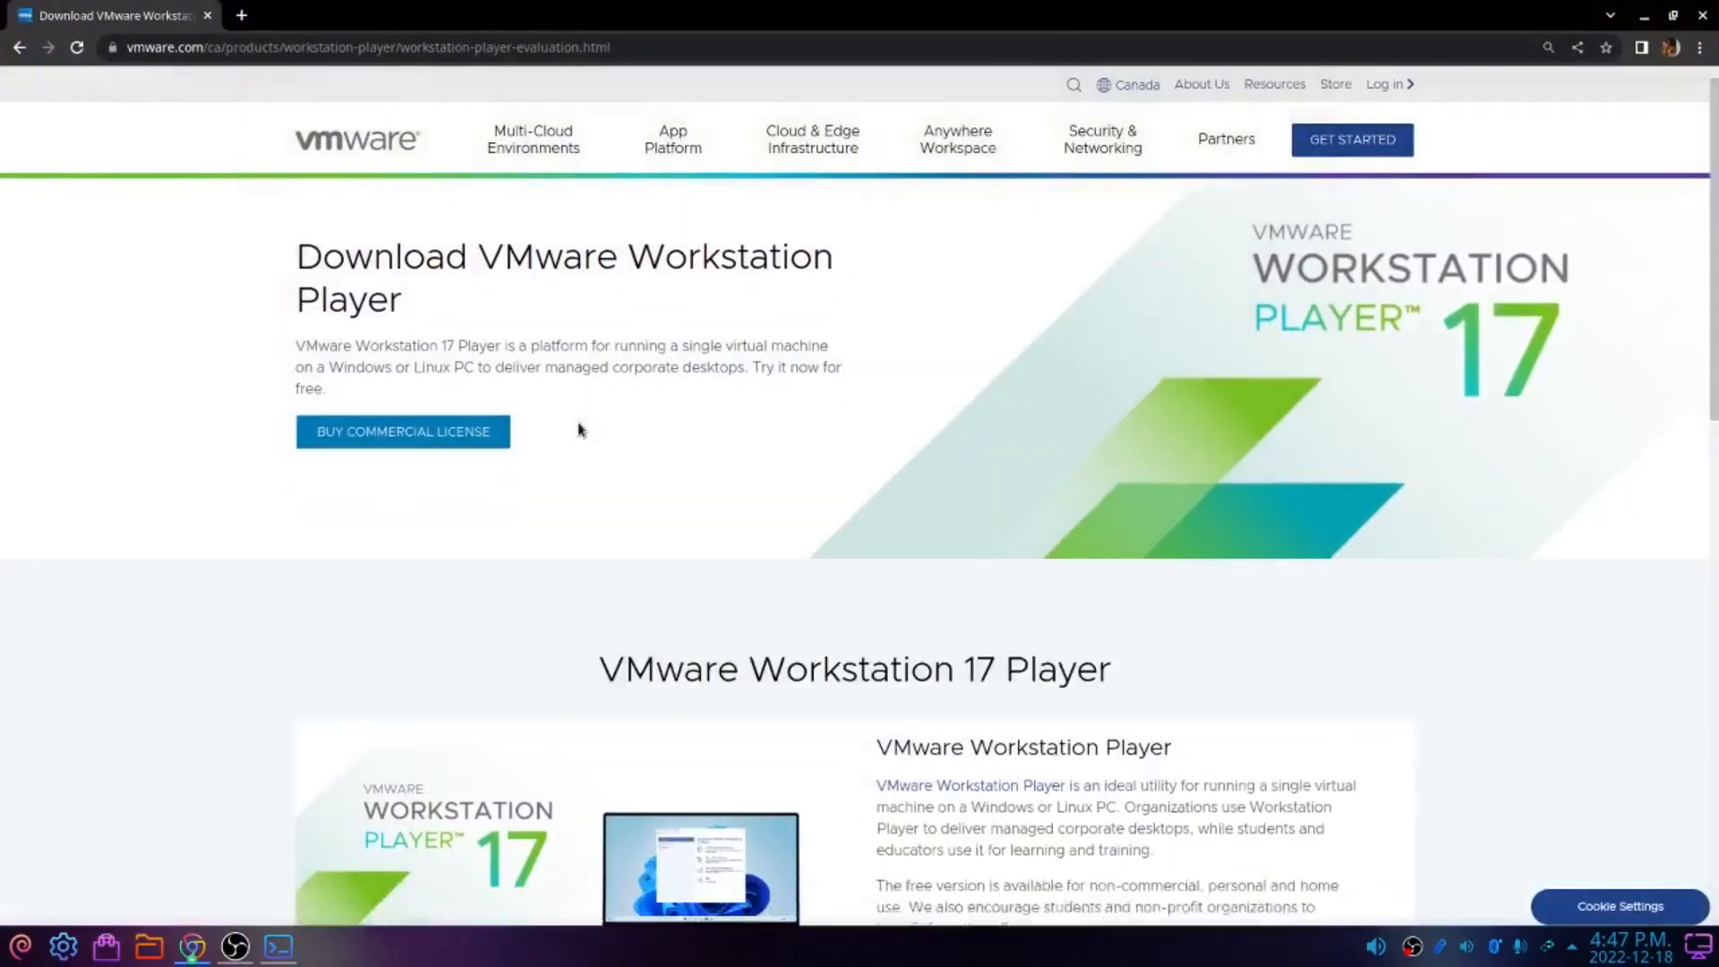
scroll(578, 430, "down", 5)
scroll(578, 430, "down", 3)
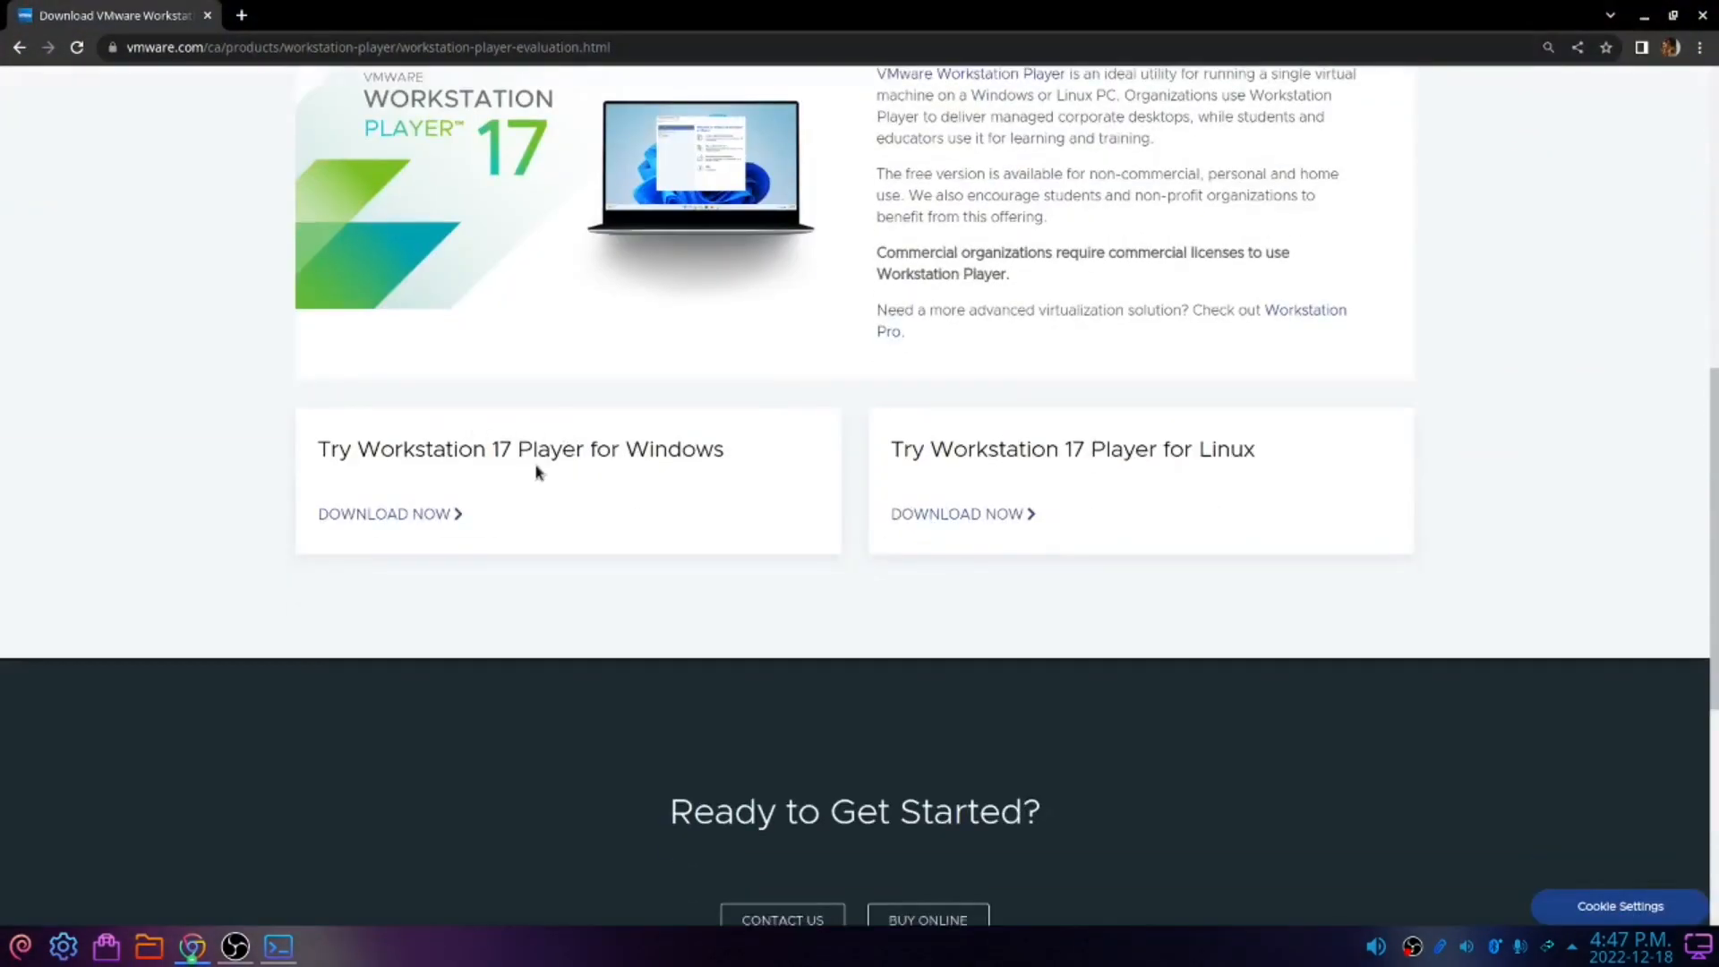
scroll(537, 468, "up", 1)
scroll(538, 479, "up", 4)
scroll(899, 353, "down", 3)
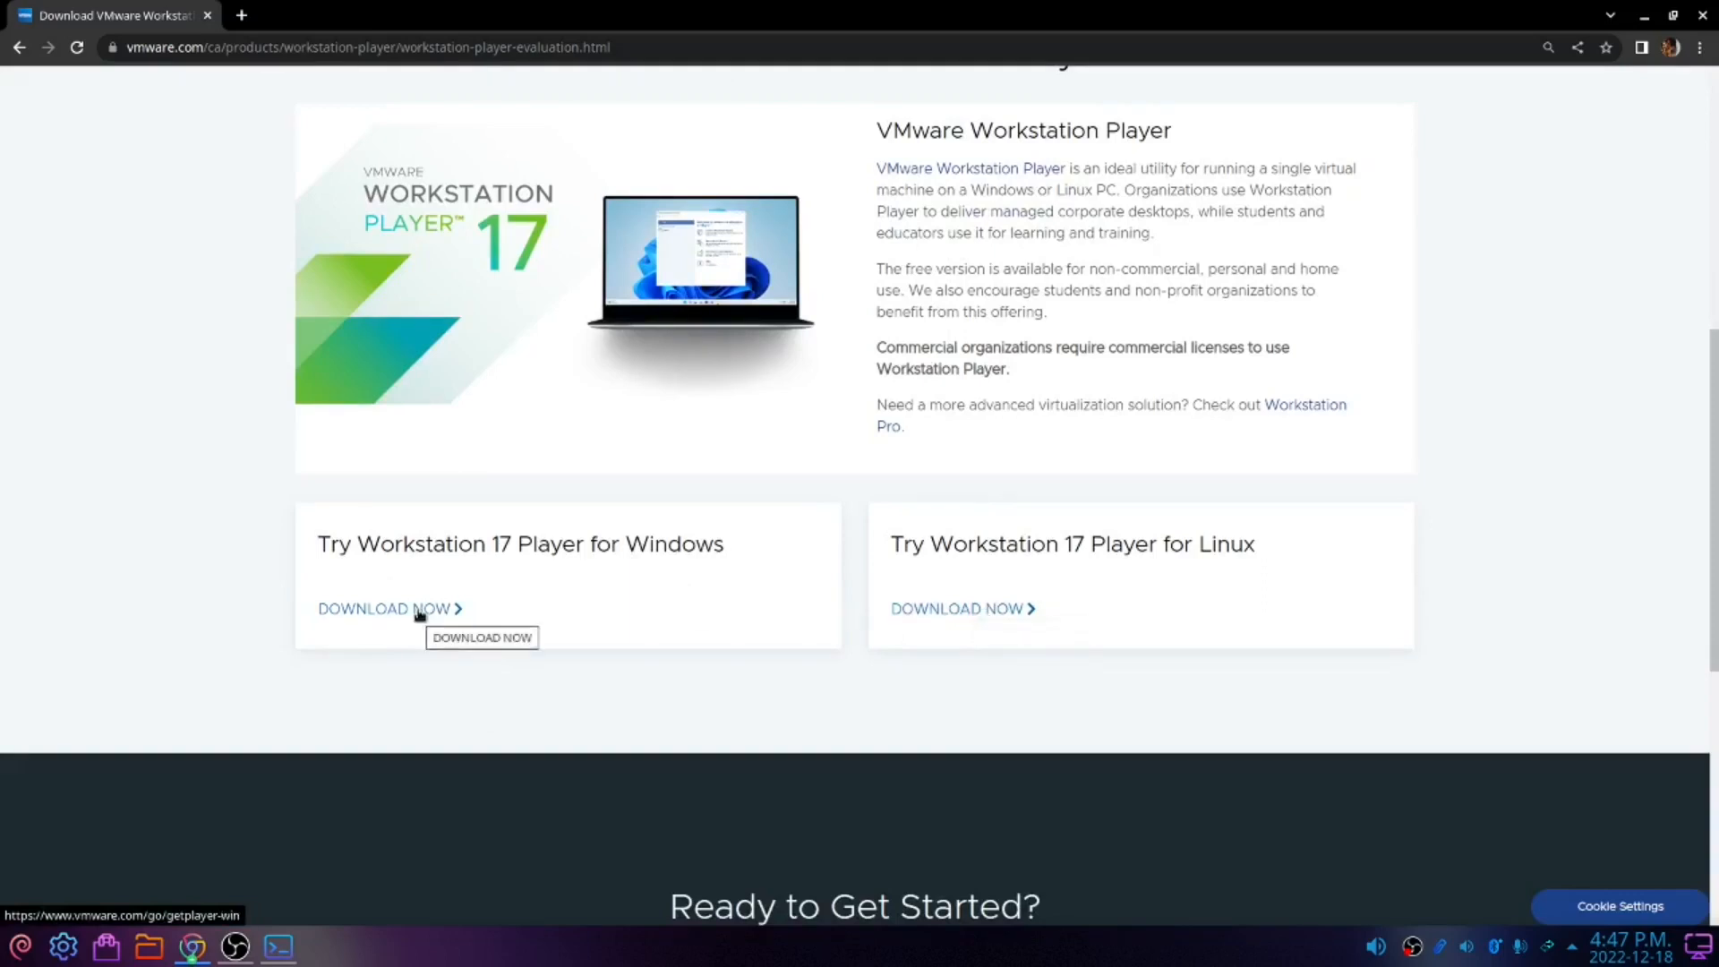
left_click(958, 618)
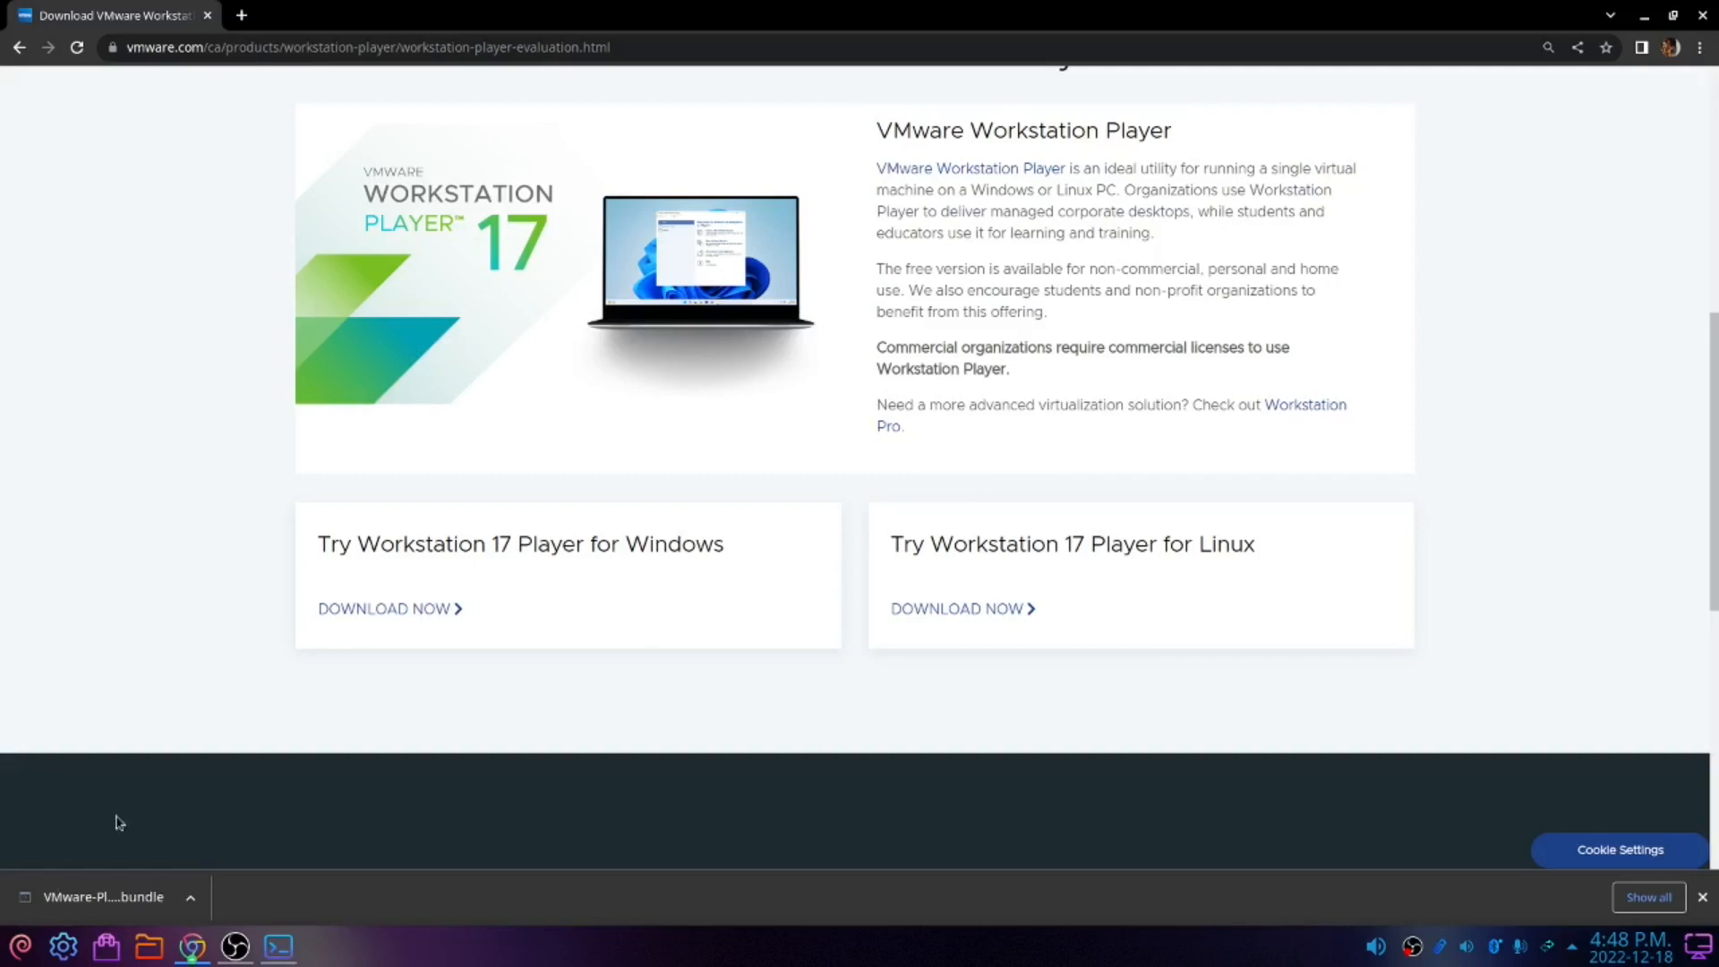
In the terminal, change into the Downloads folder and list its files
left_click(276, 956)
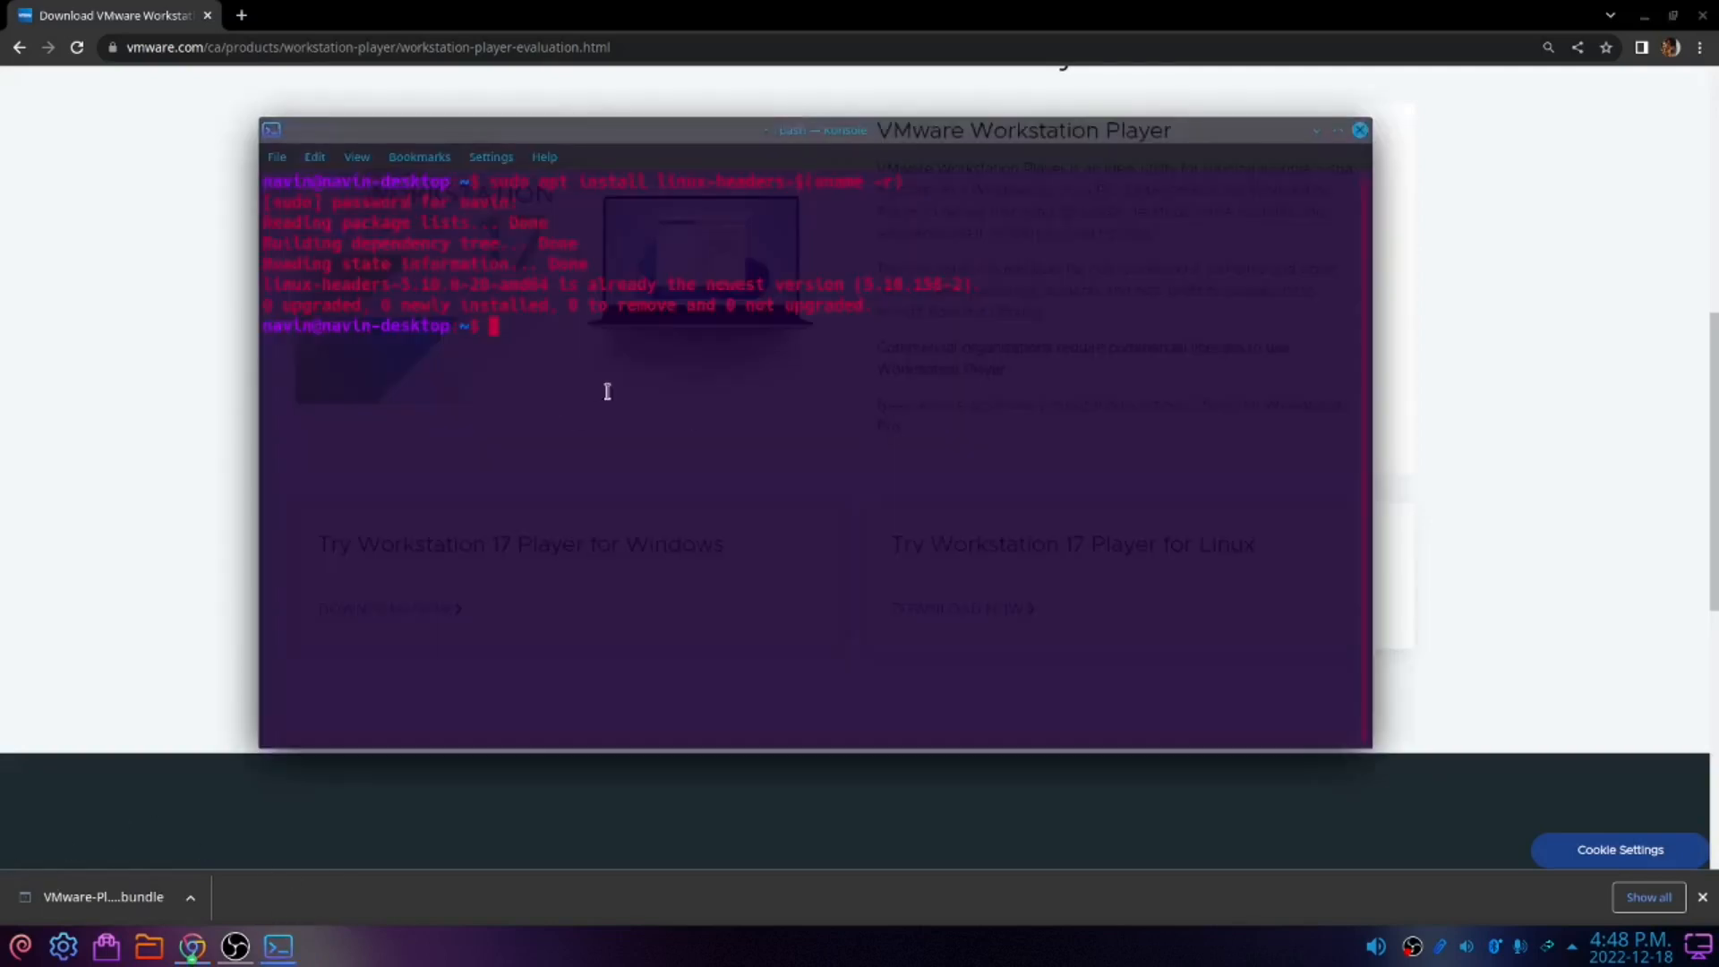
type("cd Dow")
key("Tab")
key("Return")
type("ls")
key("Return")
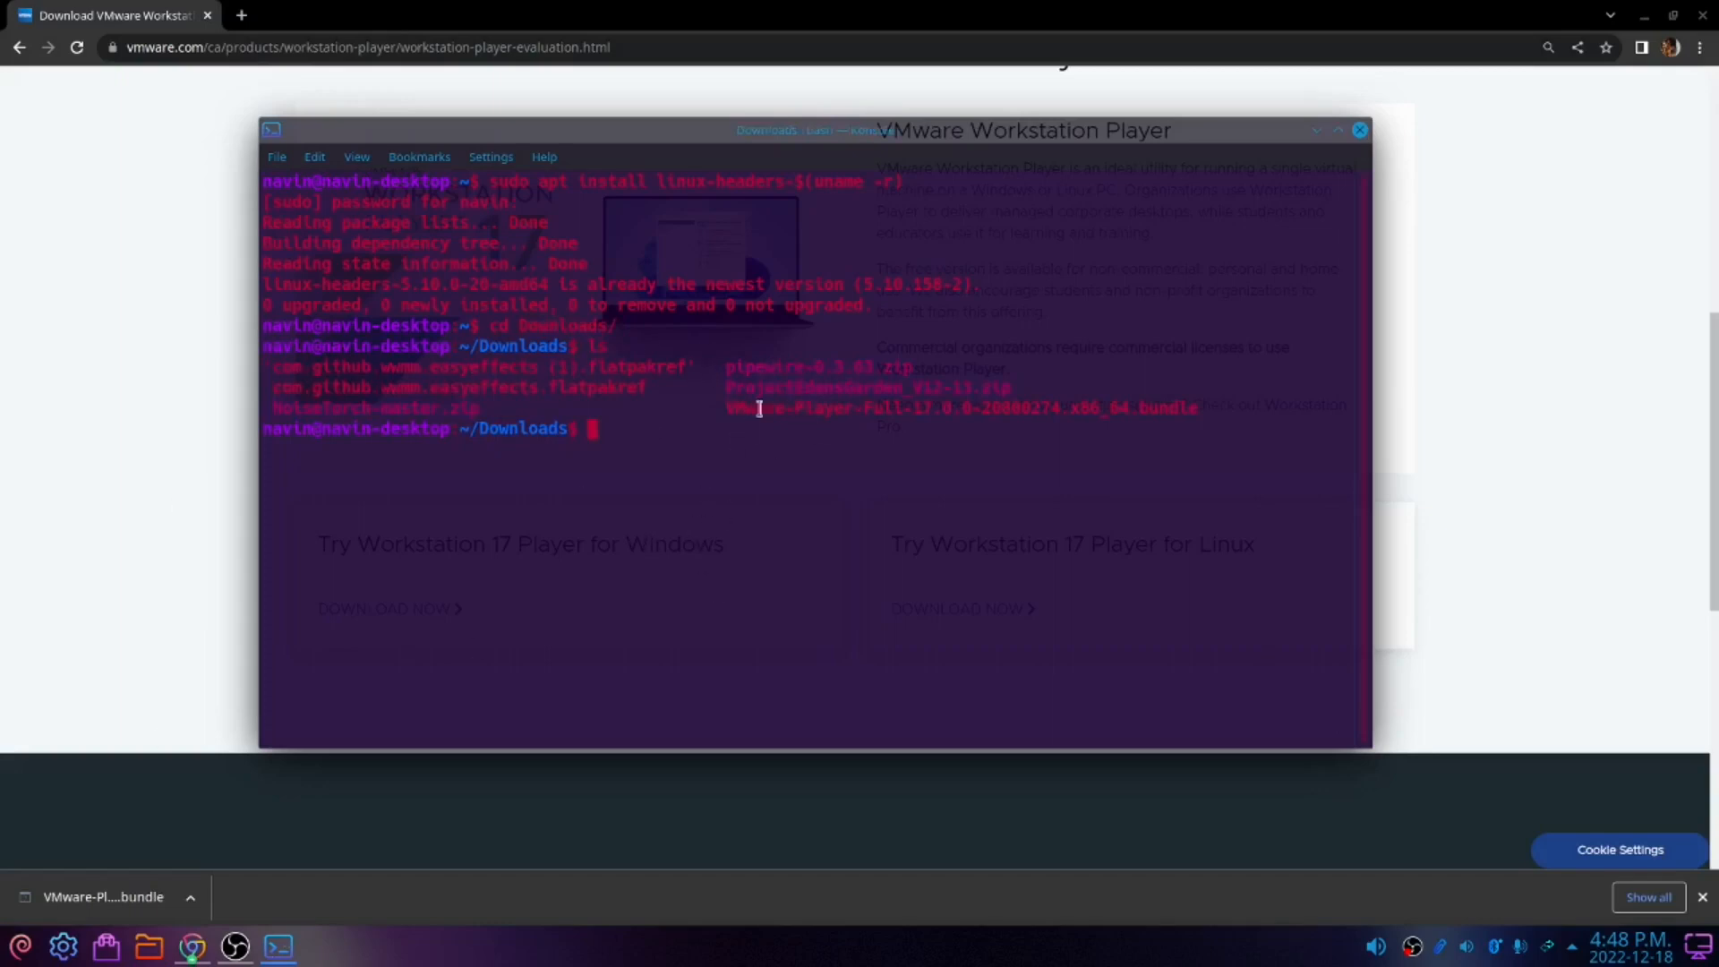
Make the VMware-Player-Full-17.0.0 bundle executable with sudo chmod +x
left_click_drag(727, 405, 1220, 406)
left_click(1220, 406)
type("sudo chmod")
key("BackSpace")
type("d +x VM")
key("Tab")
key("Return")
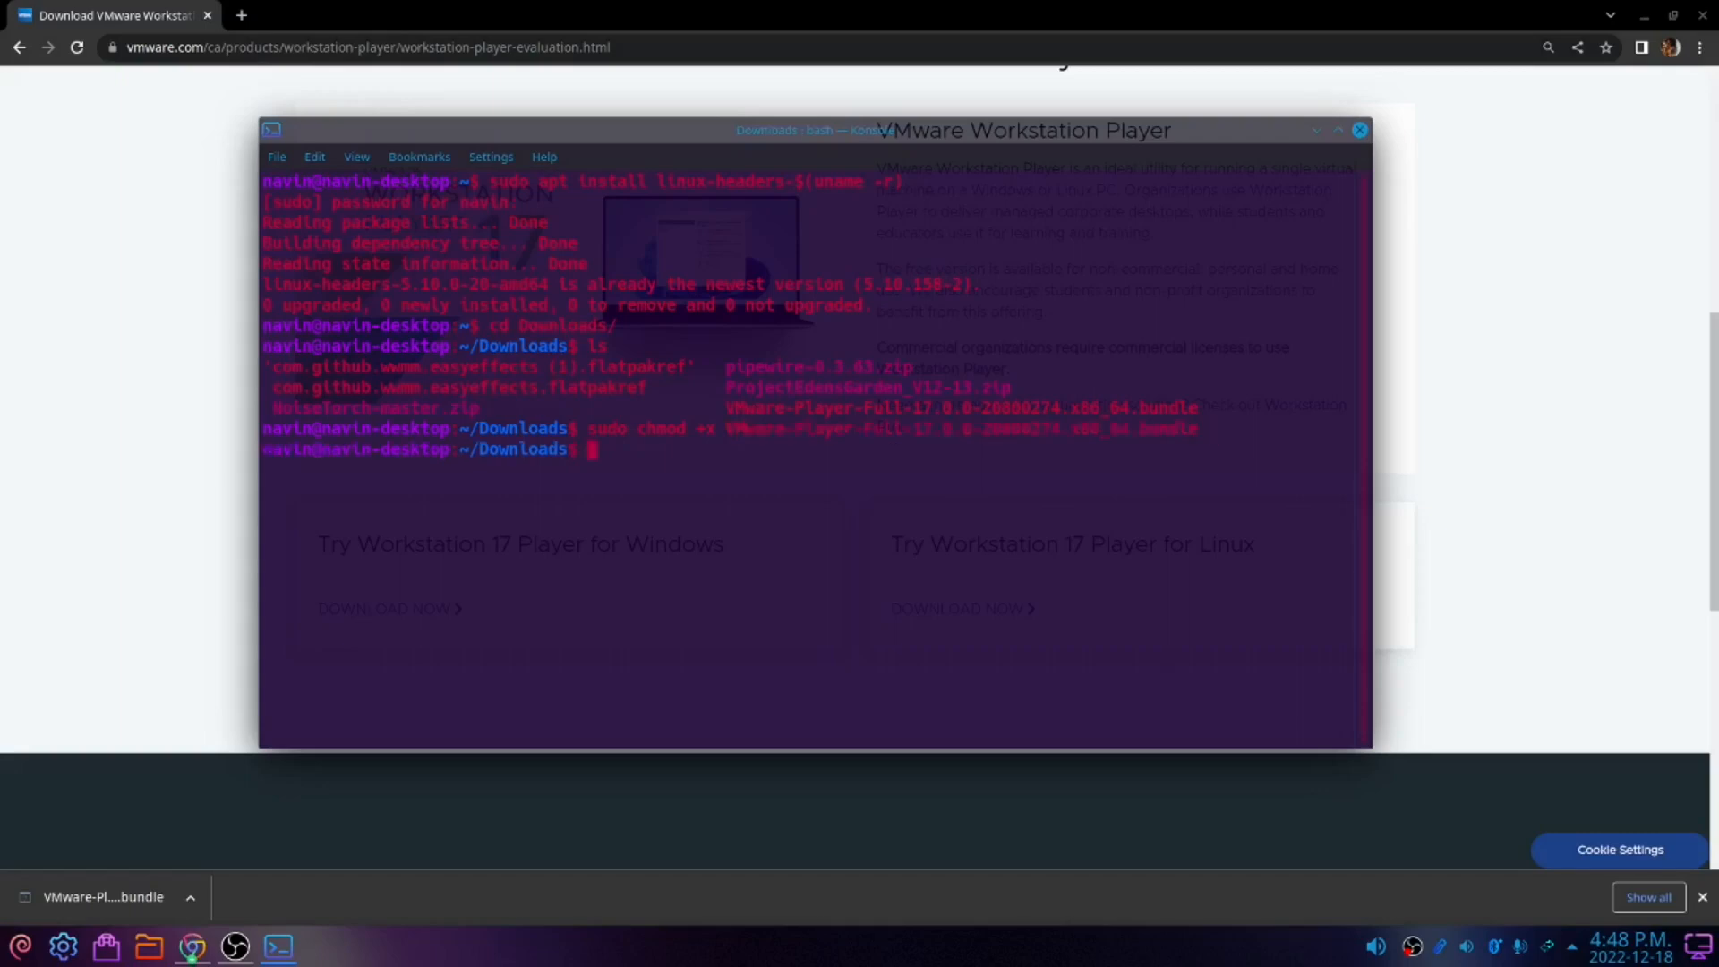
Try to run the VMware Player bundle installer without sudo
type("./VM")
key("Tab")
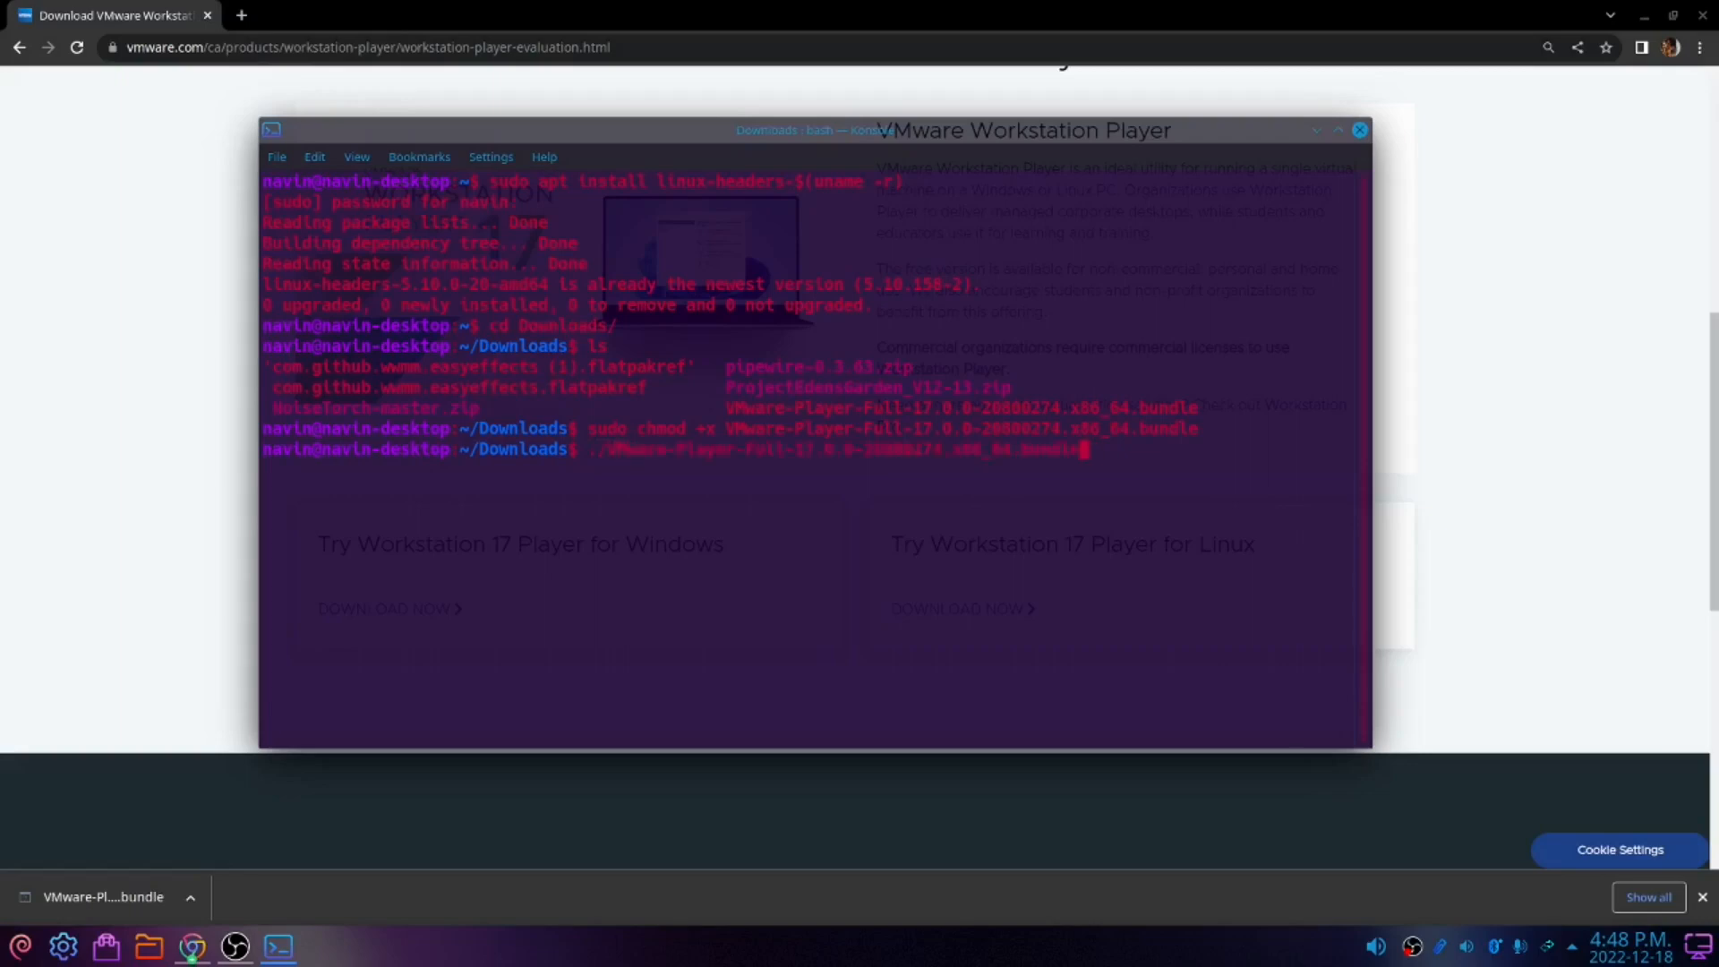
key("Return")
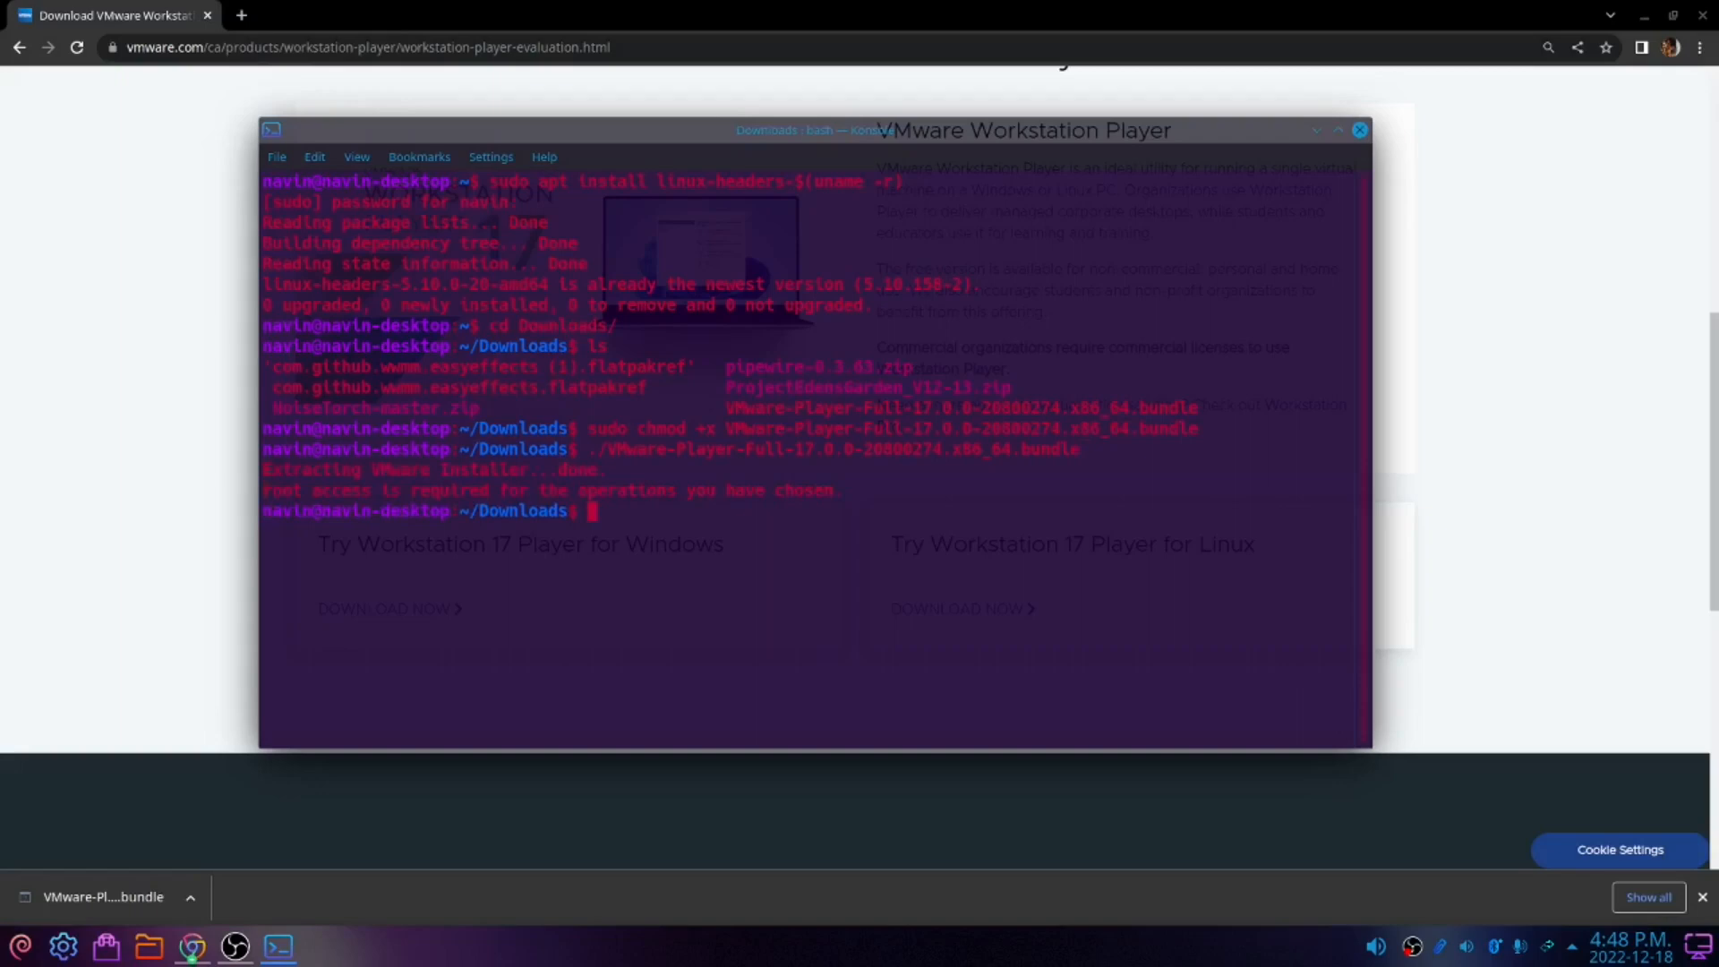
Rerun the bundle installer command prefixed with sudo
key("Up")
key("Left")
key("Left")
key("Left")
key("Left")
key("Left")
key("Left")
key("Left")
key("Left")
key("Left")
key("Left")
key("Left")
key("Left")
key("Left")
key("Left")
key("Left")
key("Left")
key("Left")
key("Left")
key("Left")
key("Left")
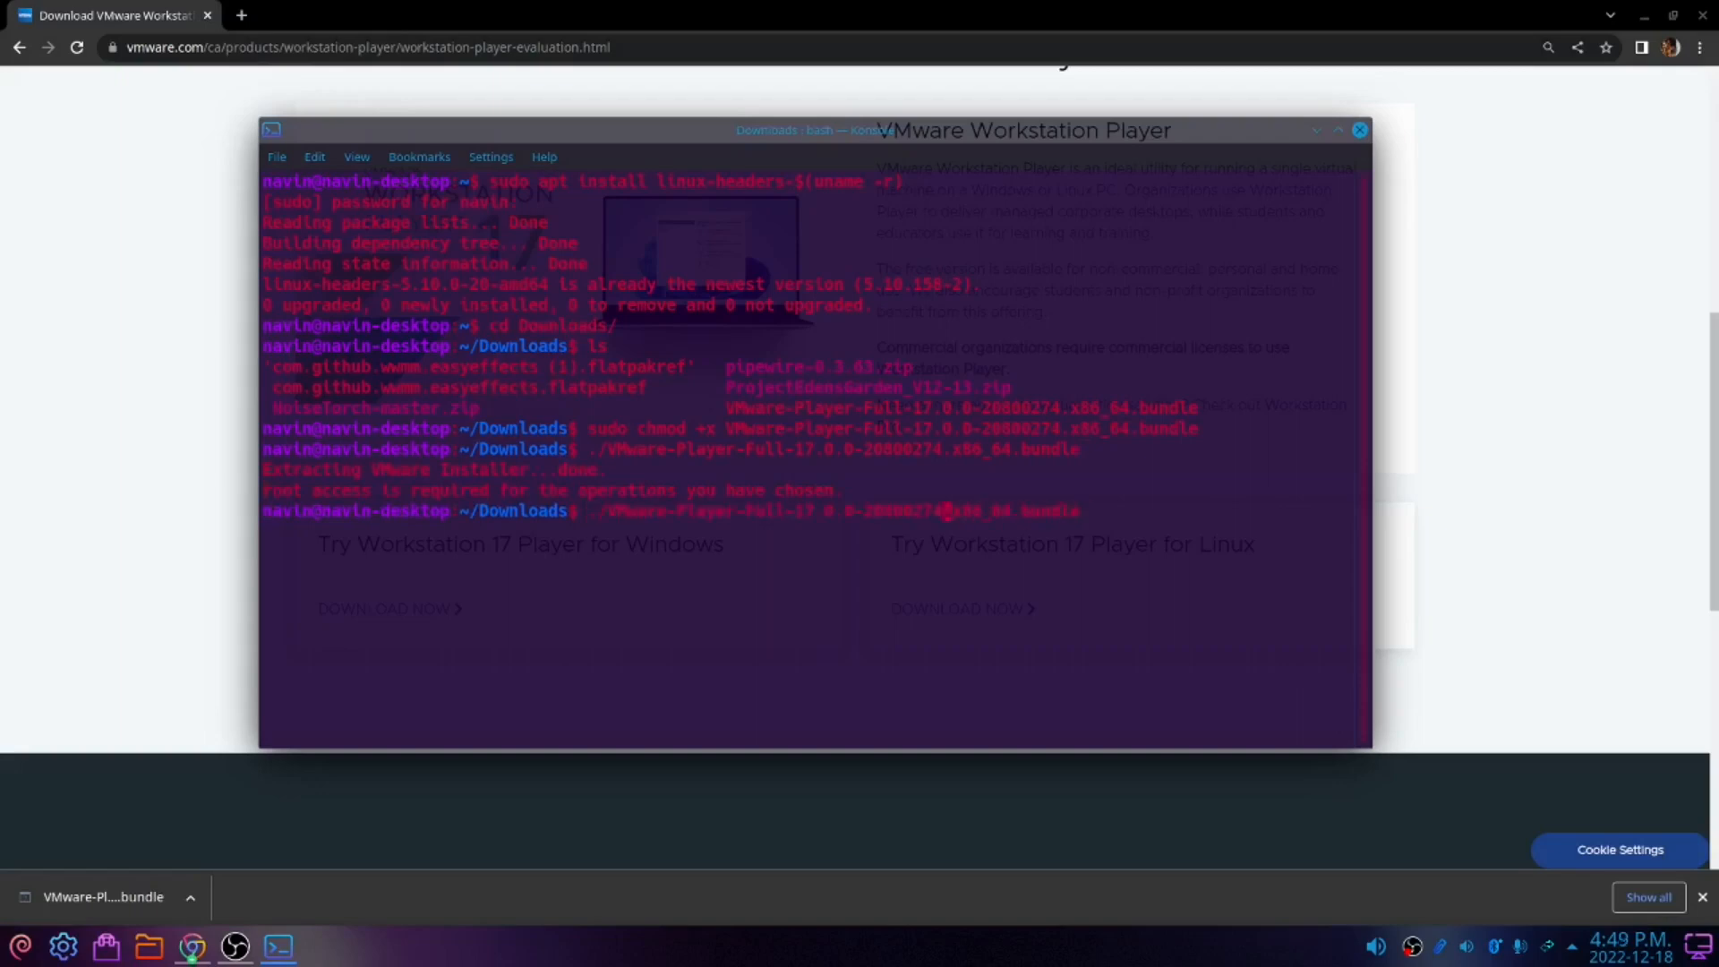
type("sudo")
key("Return")
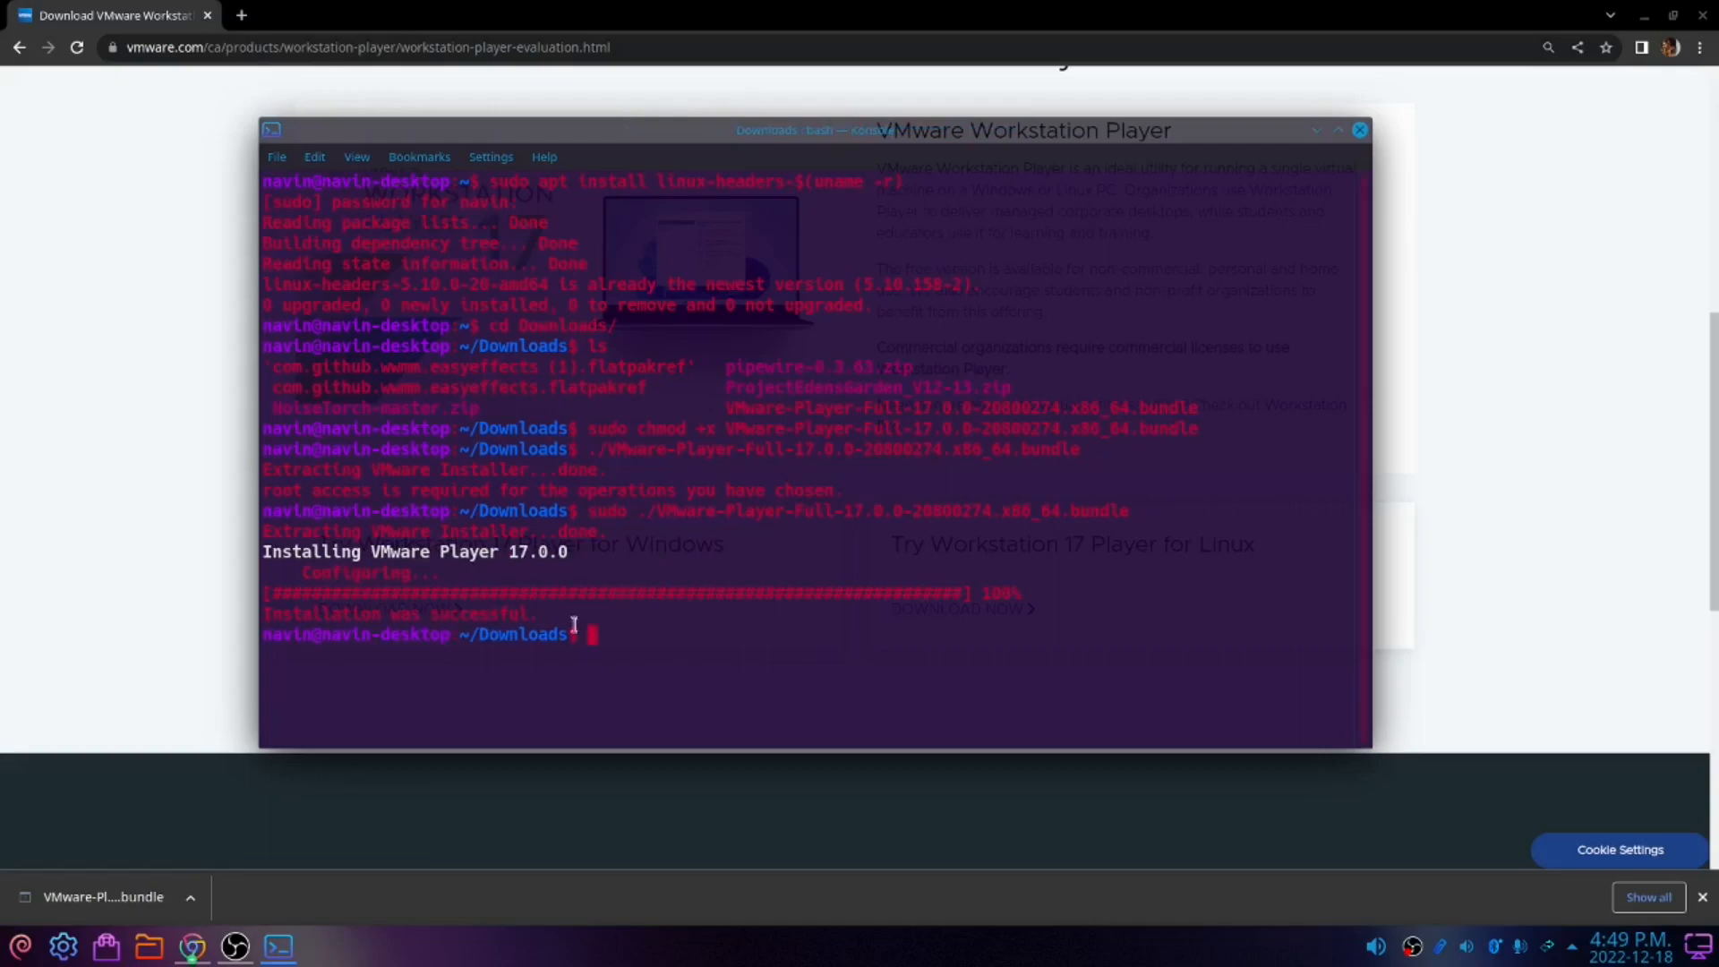
Launch VMware Player from the application launcher by searching for vmware
left_click(21, 949)
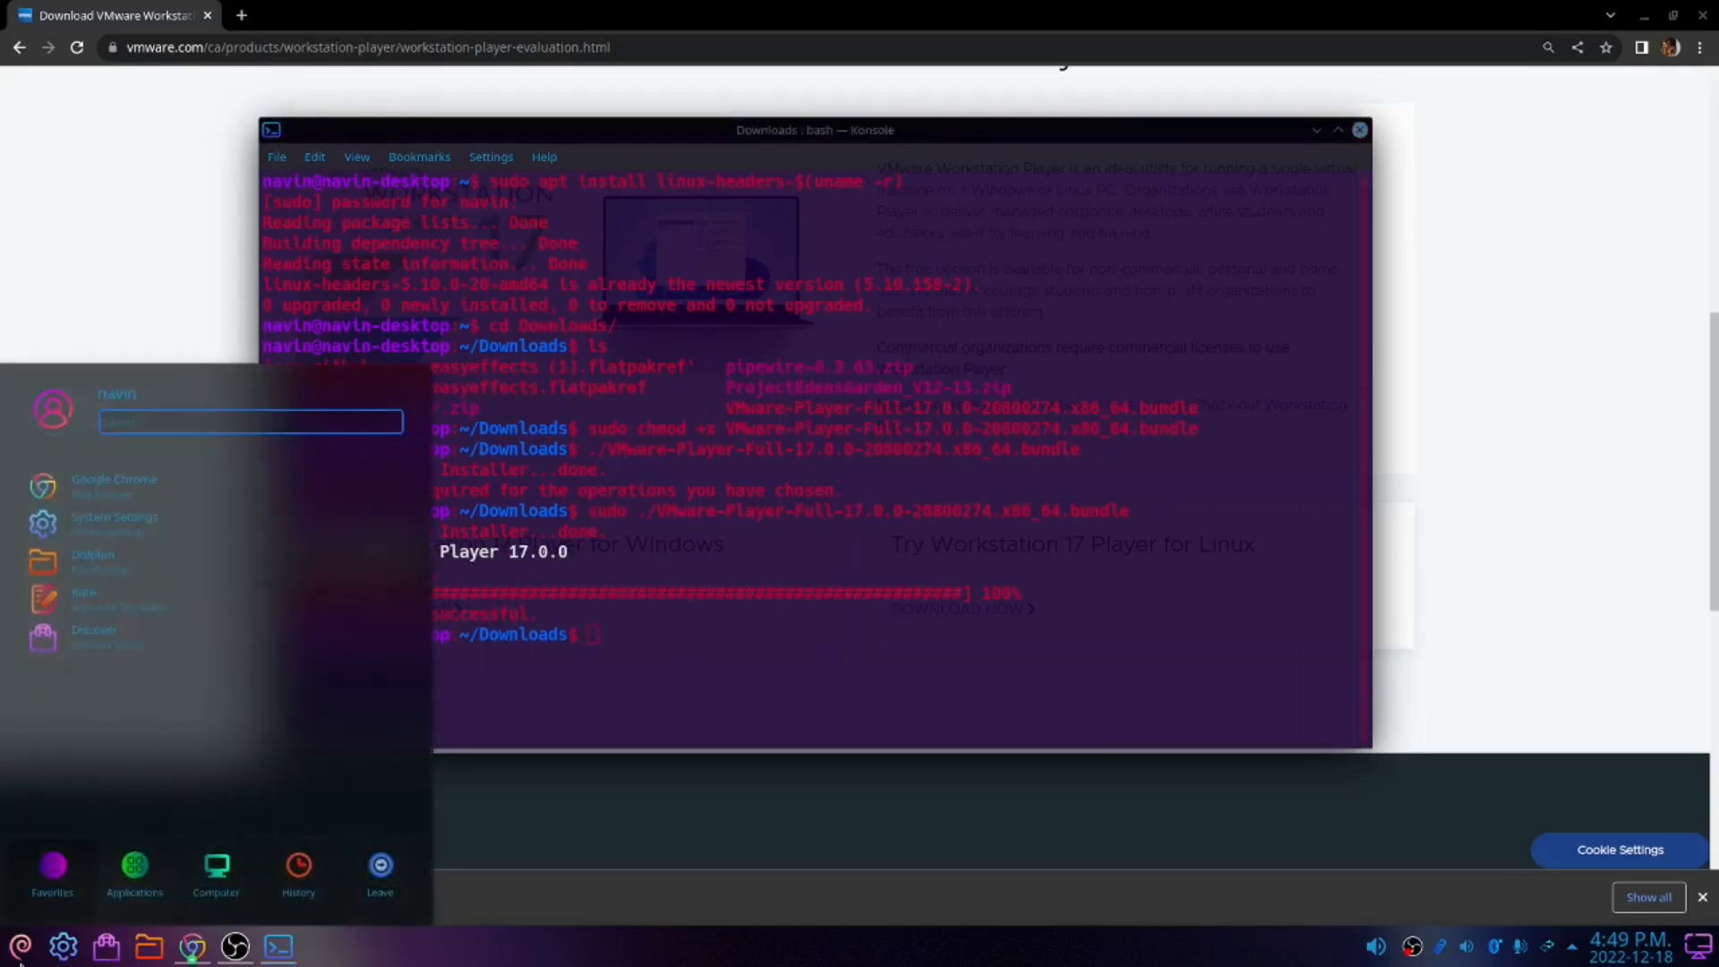
type("vmware")
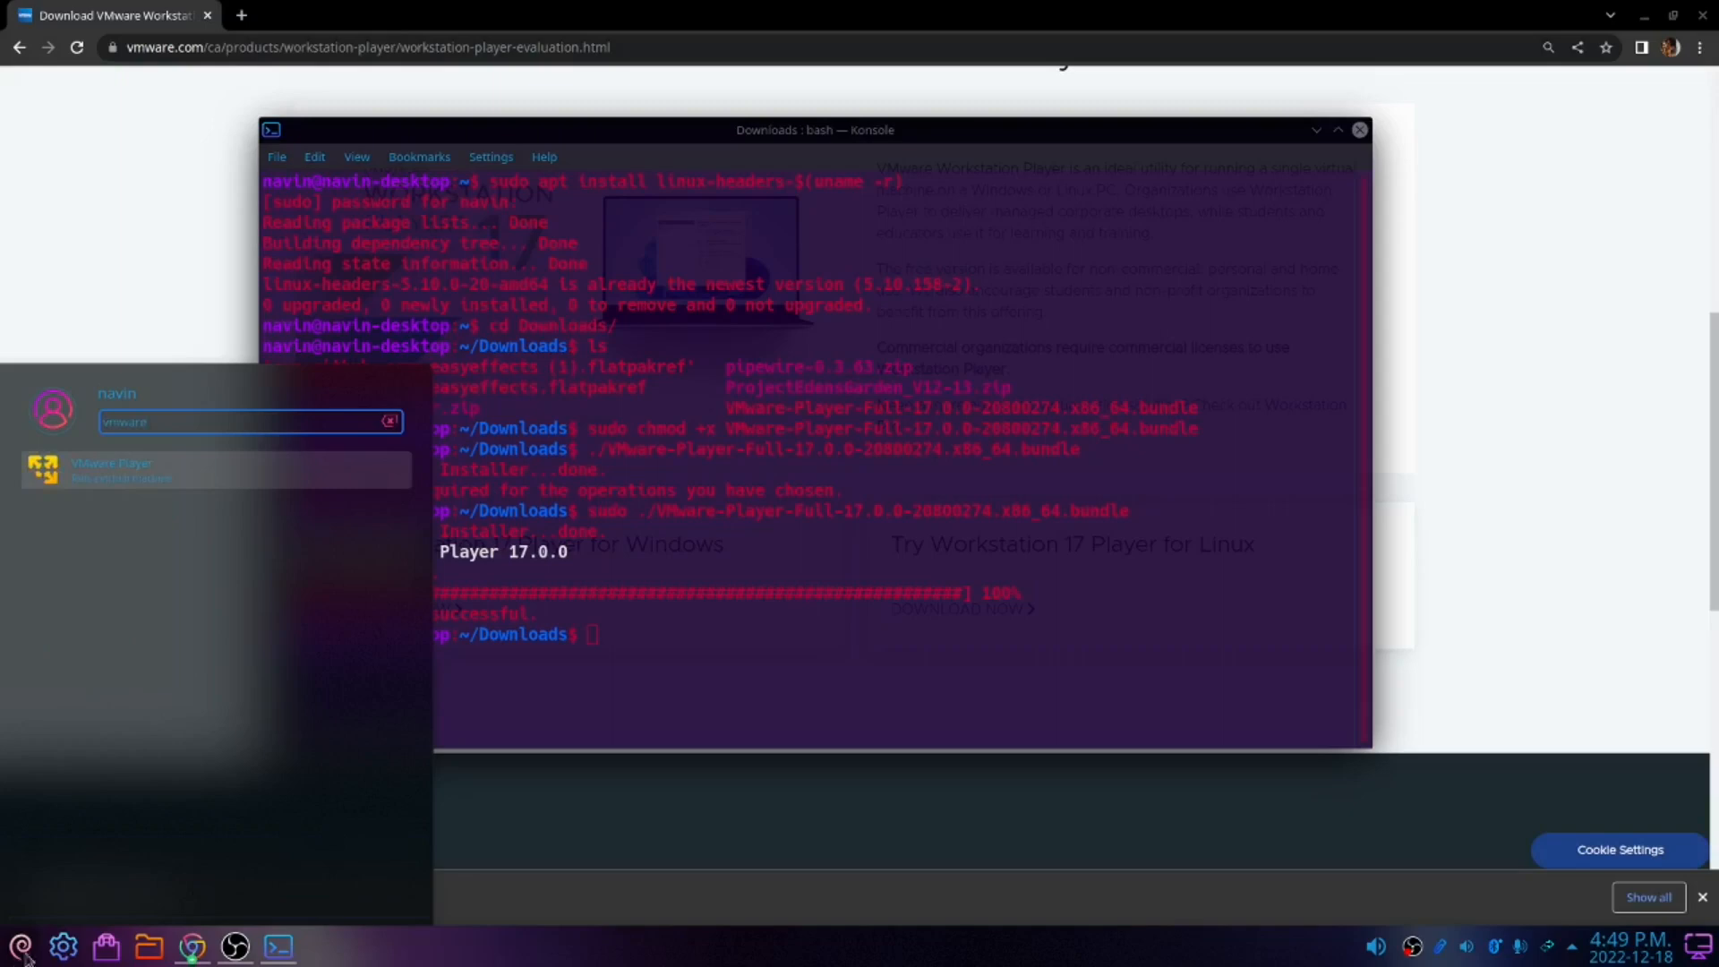
left_click(97, 472)
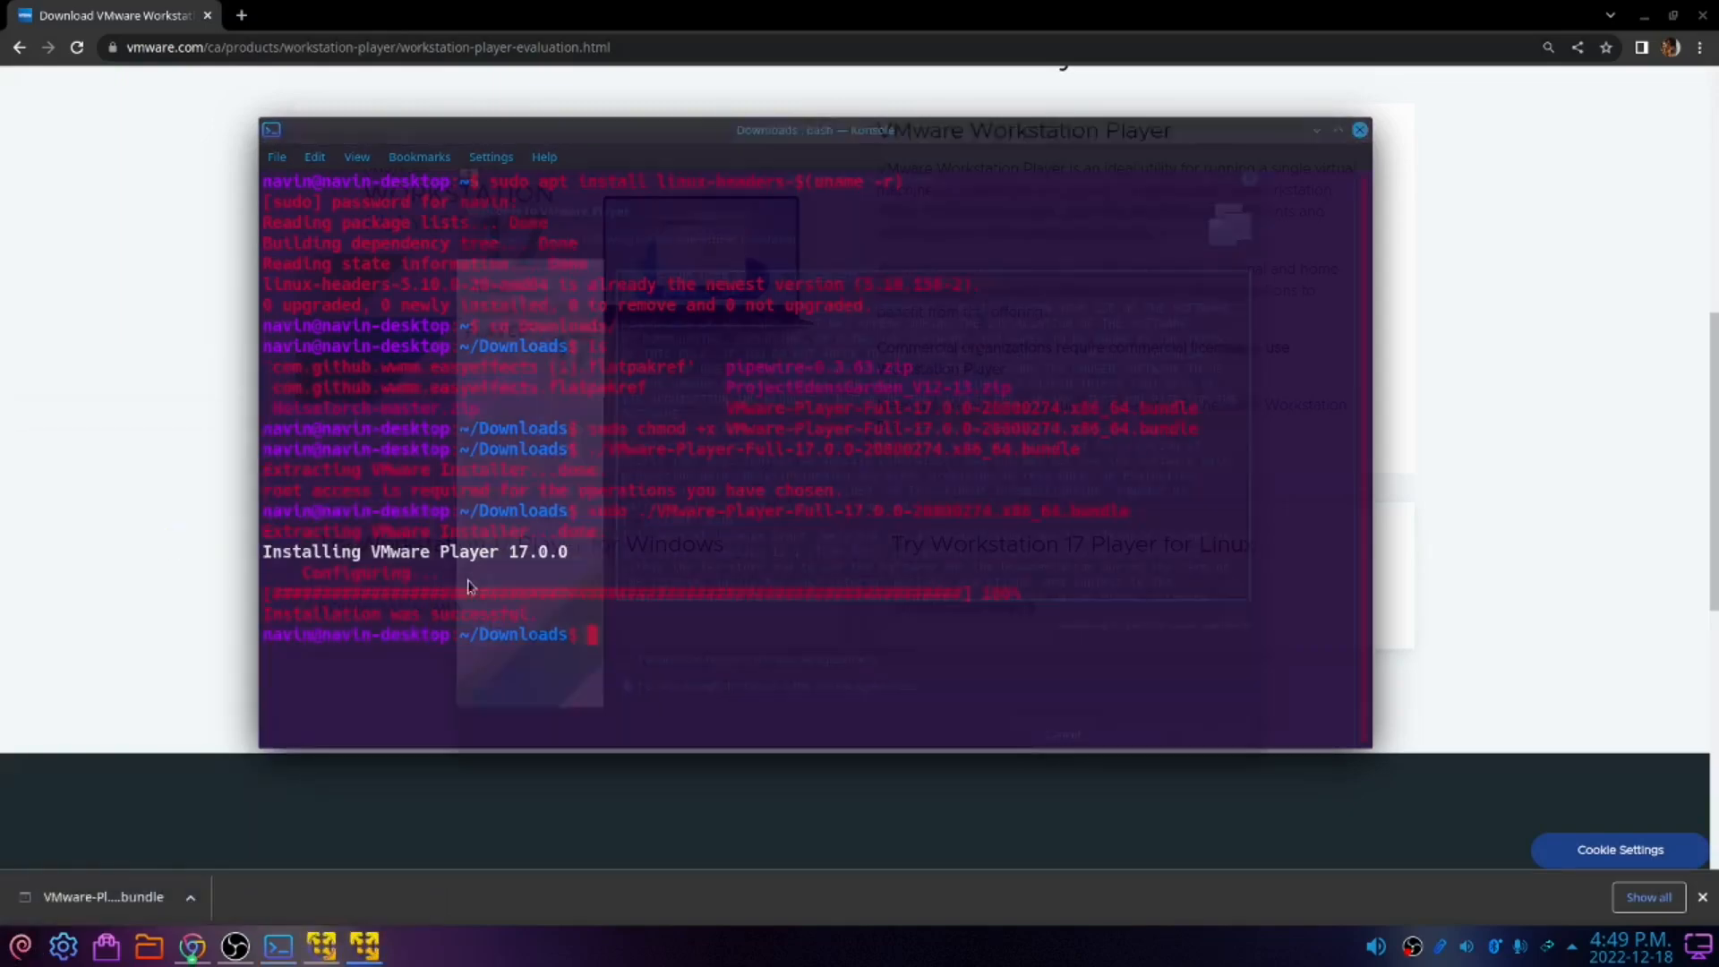
Accept the license agreements and step through the VMware Player setup pages
left_click(627, 659)
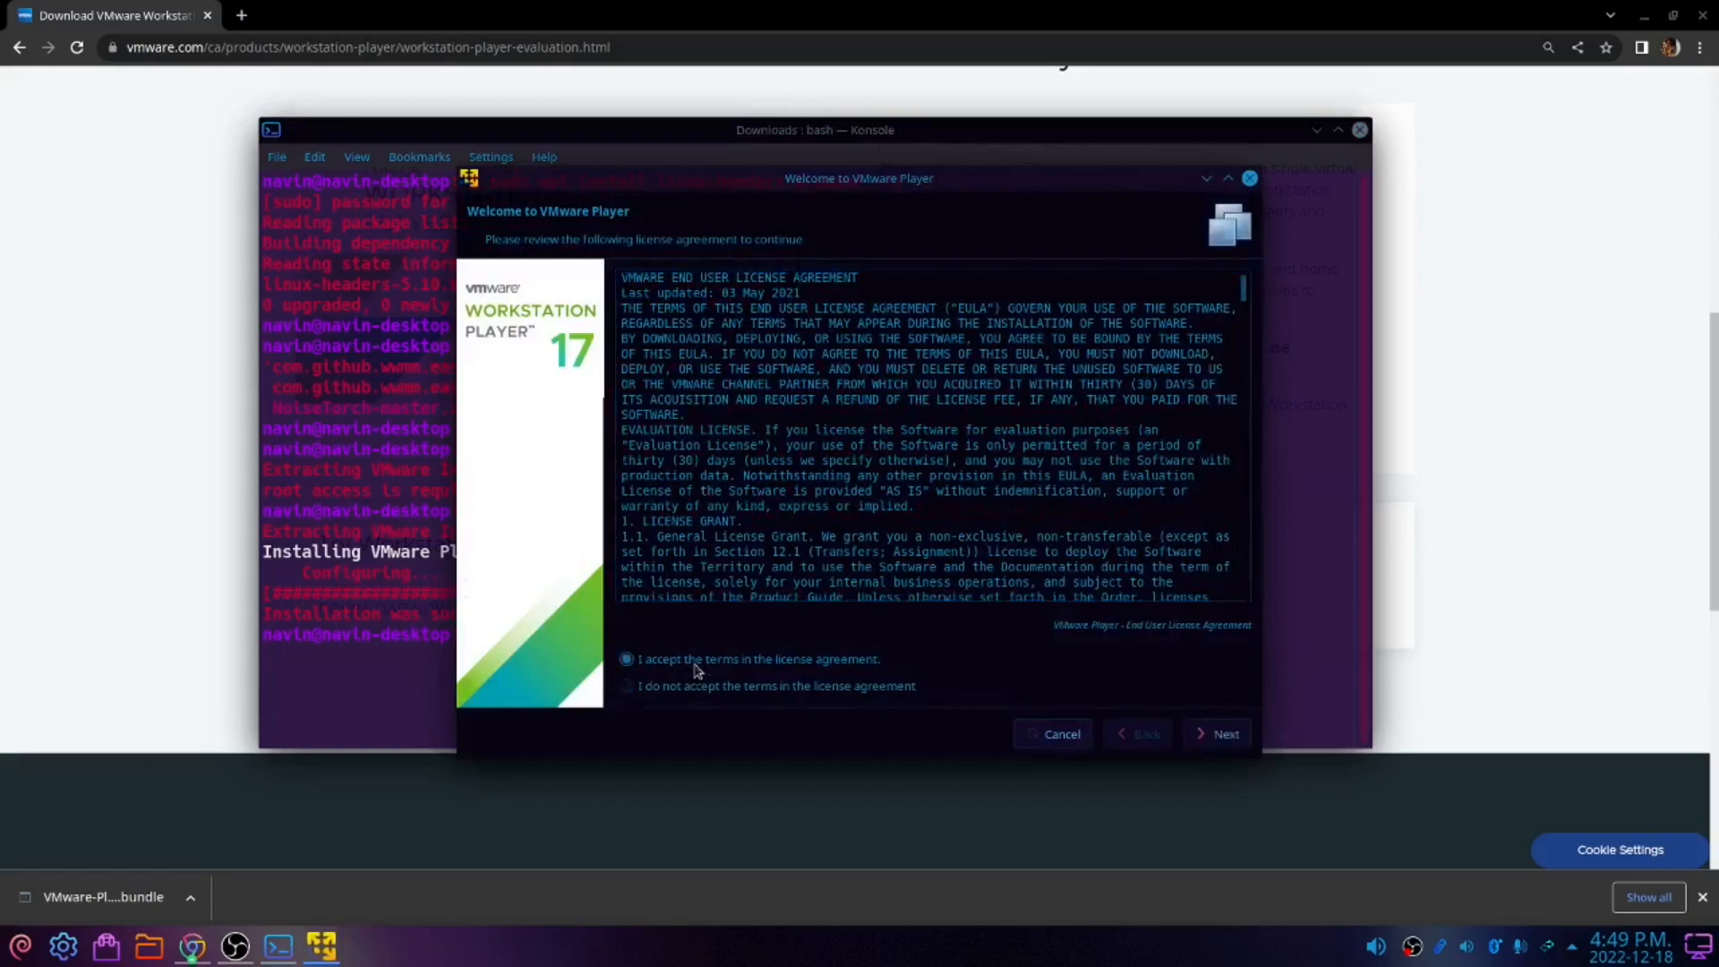
left_click(1219, 735)
left_click(627, 660)
left_click(1218, 734)
left_click(632, 509)
left_click(1218, 734)
left_click(659, 598)
key("Return")
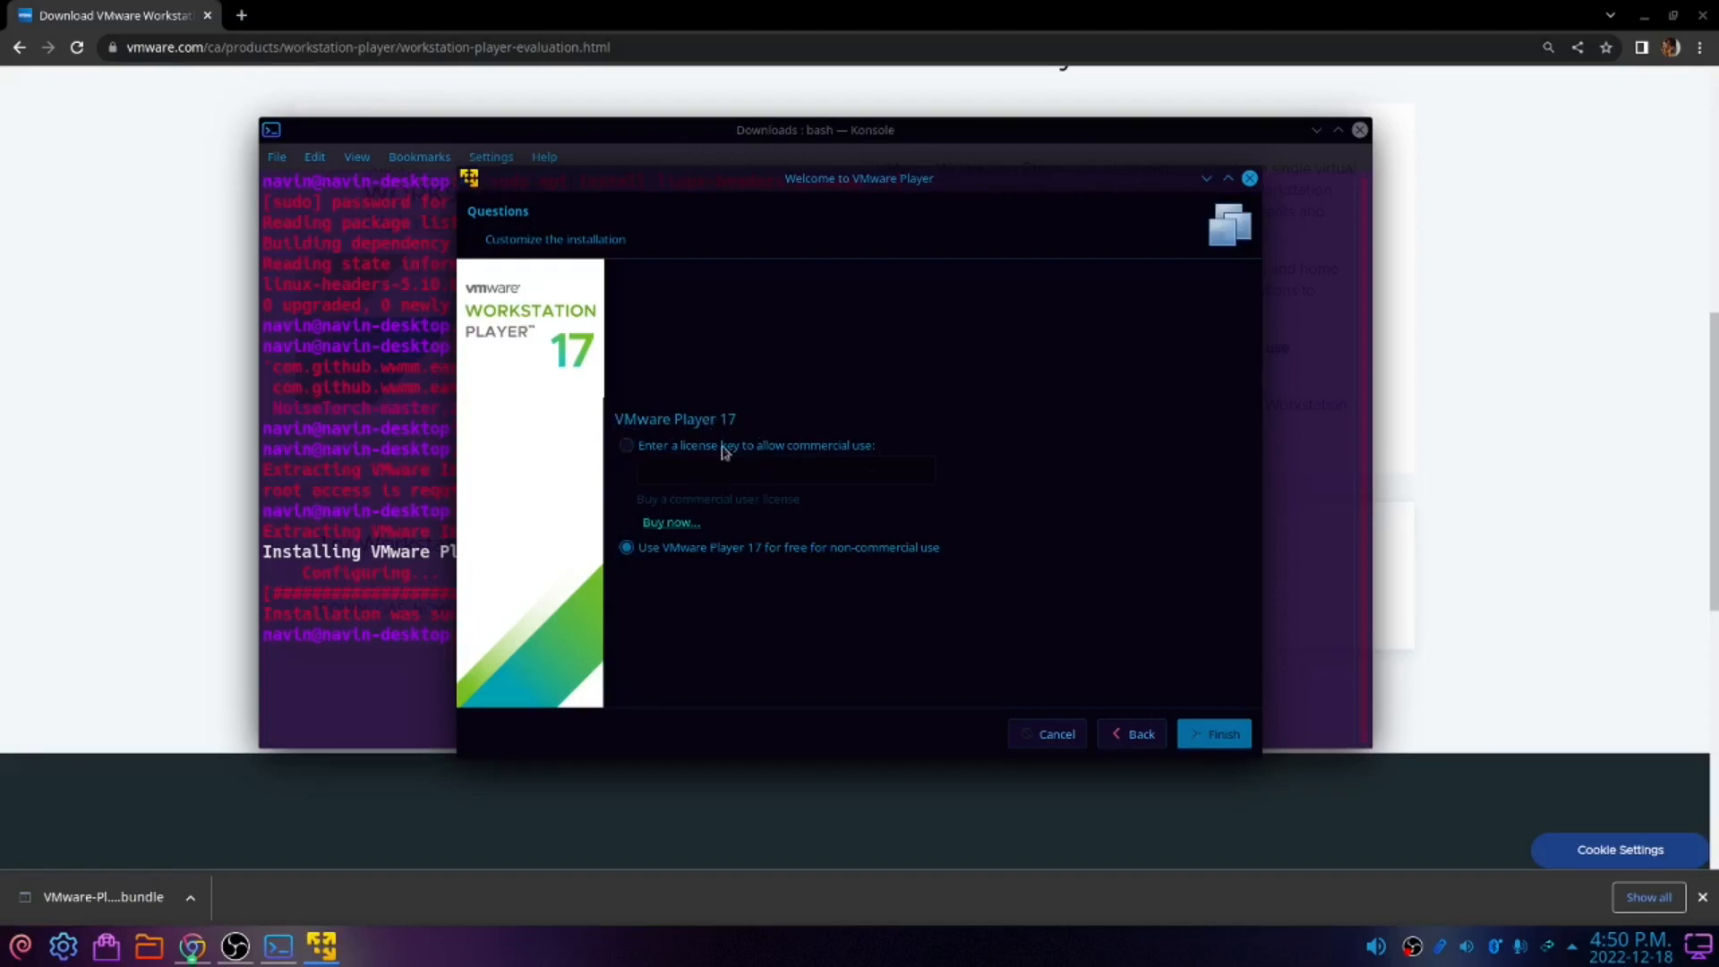
Choose free non-commercial use, finish the setup, and enter the administrator password
left_click(626, 550)
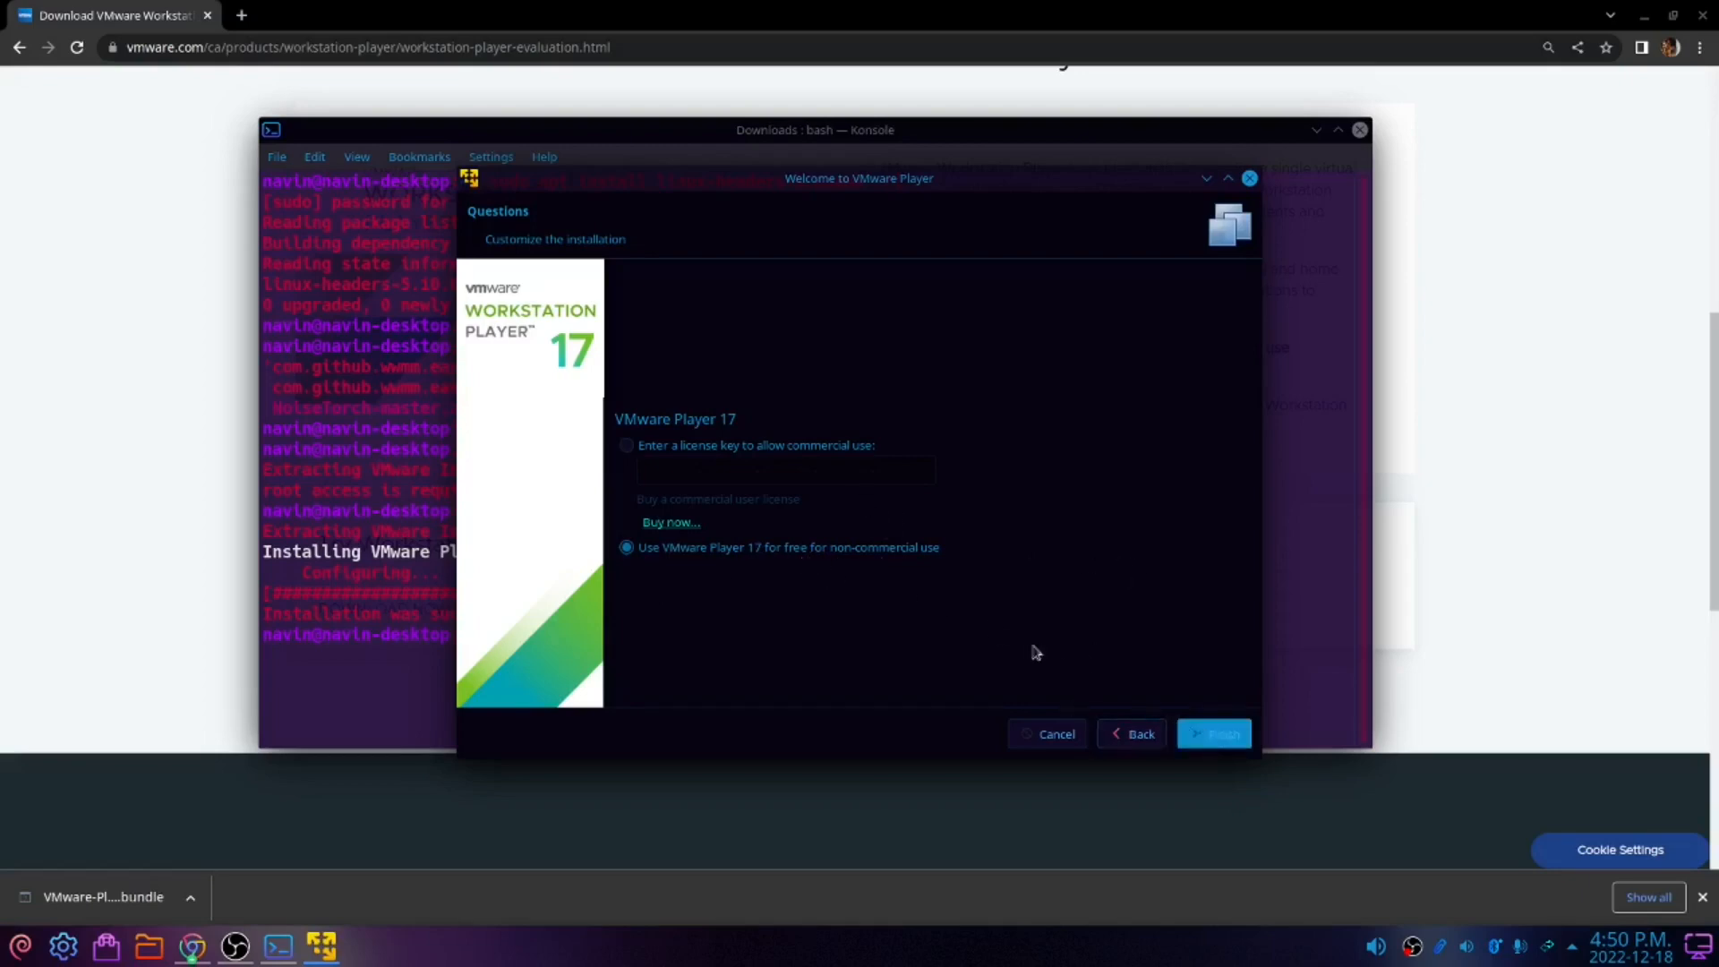
key("Return")
type("•••")
key("BackSpace")
key("BackSpace")
key("BackSpace")
type("••••••••")
key("Return")
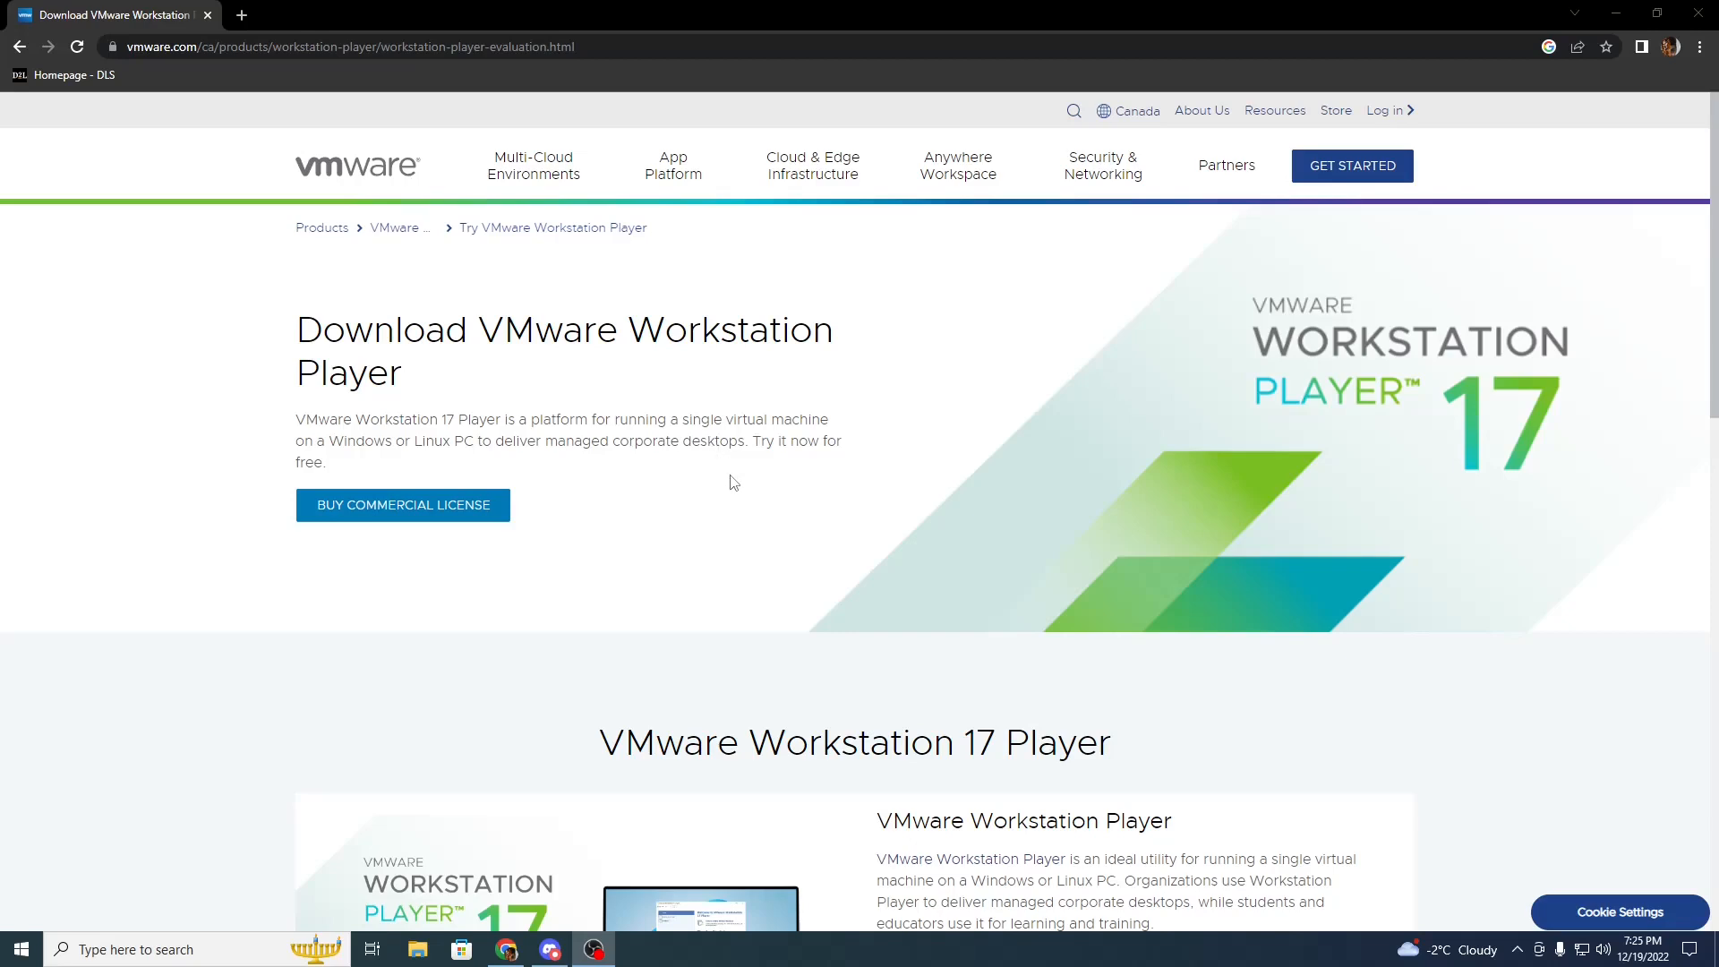
On Windows, download the Workstation 17 Player installer for Windows and open it
scroll(733, 484, "down", 6)
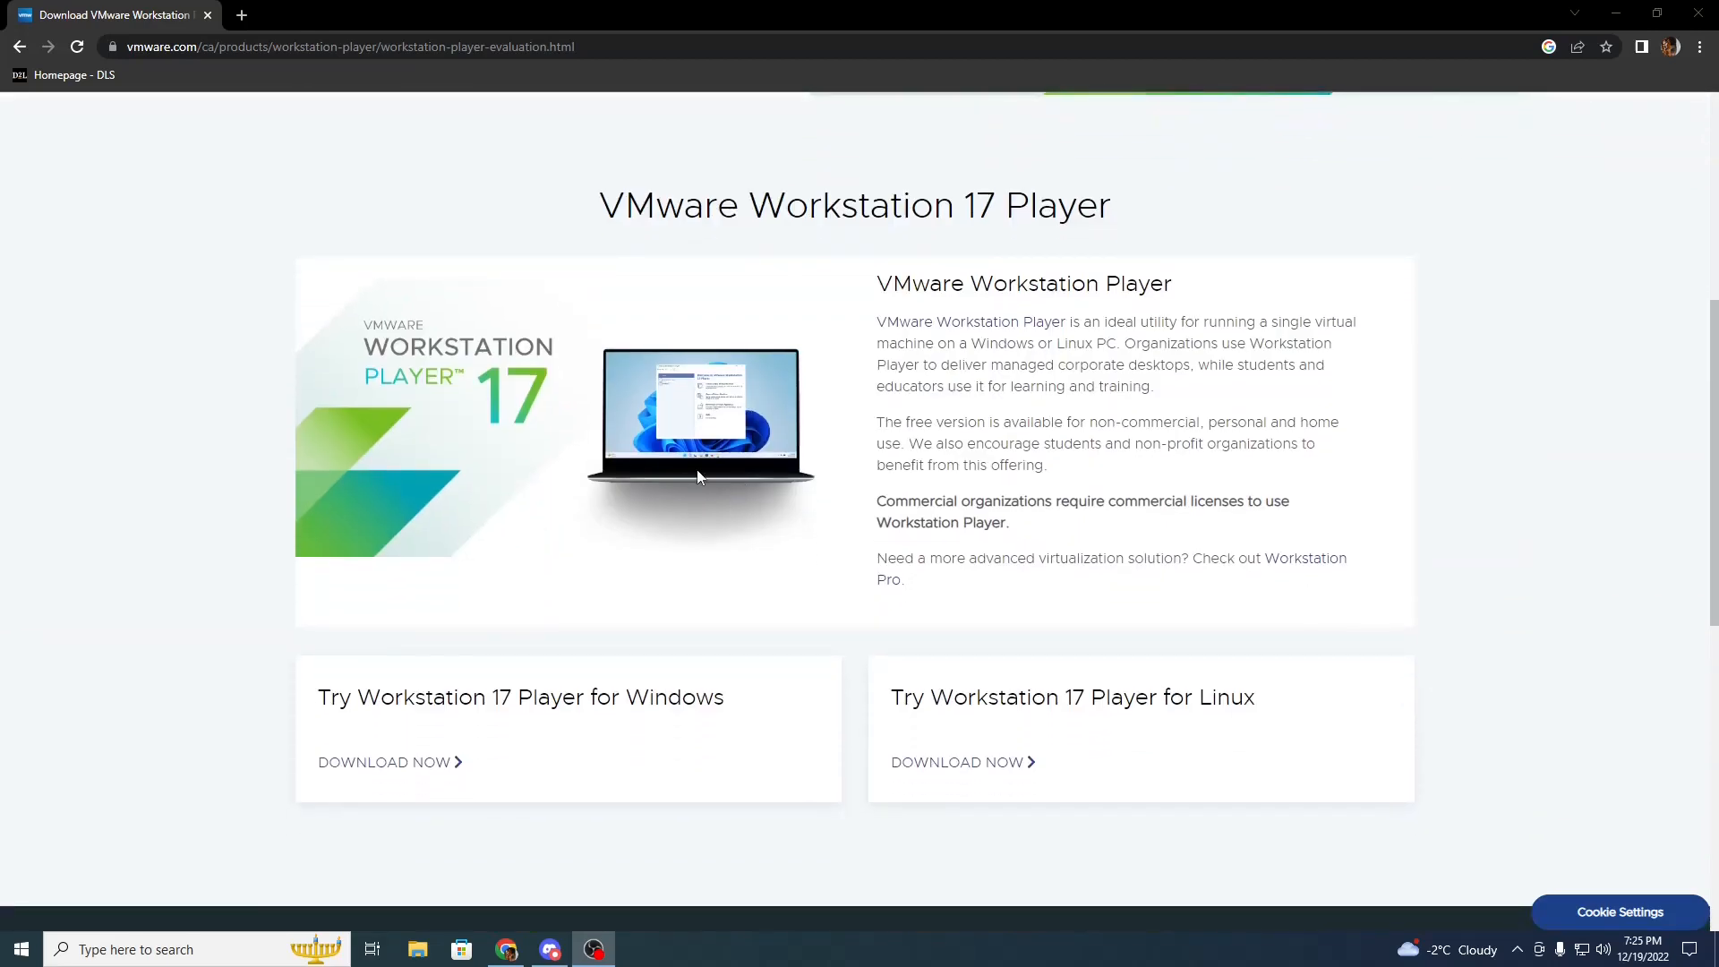
scroll(560, 562, "down", 2)
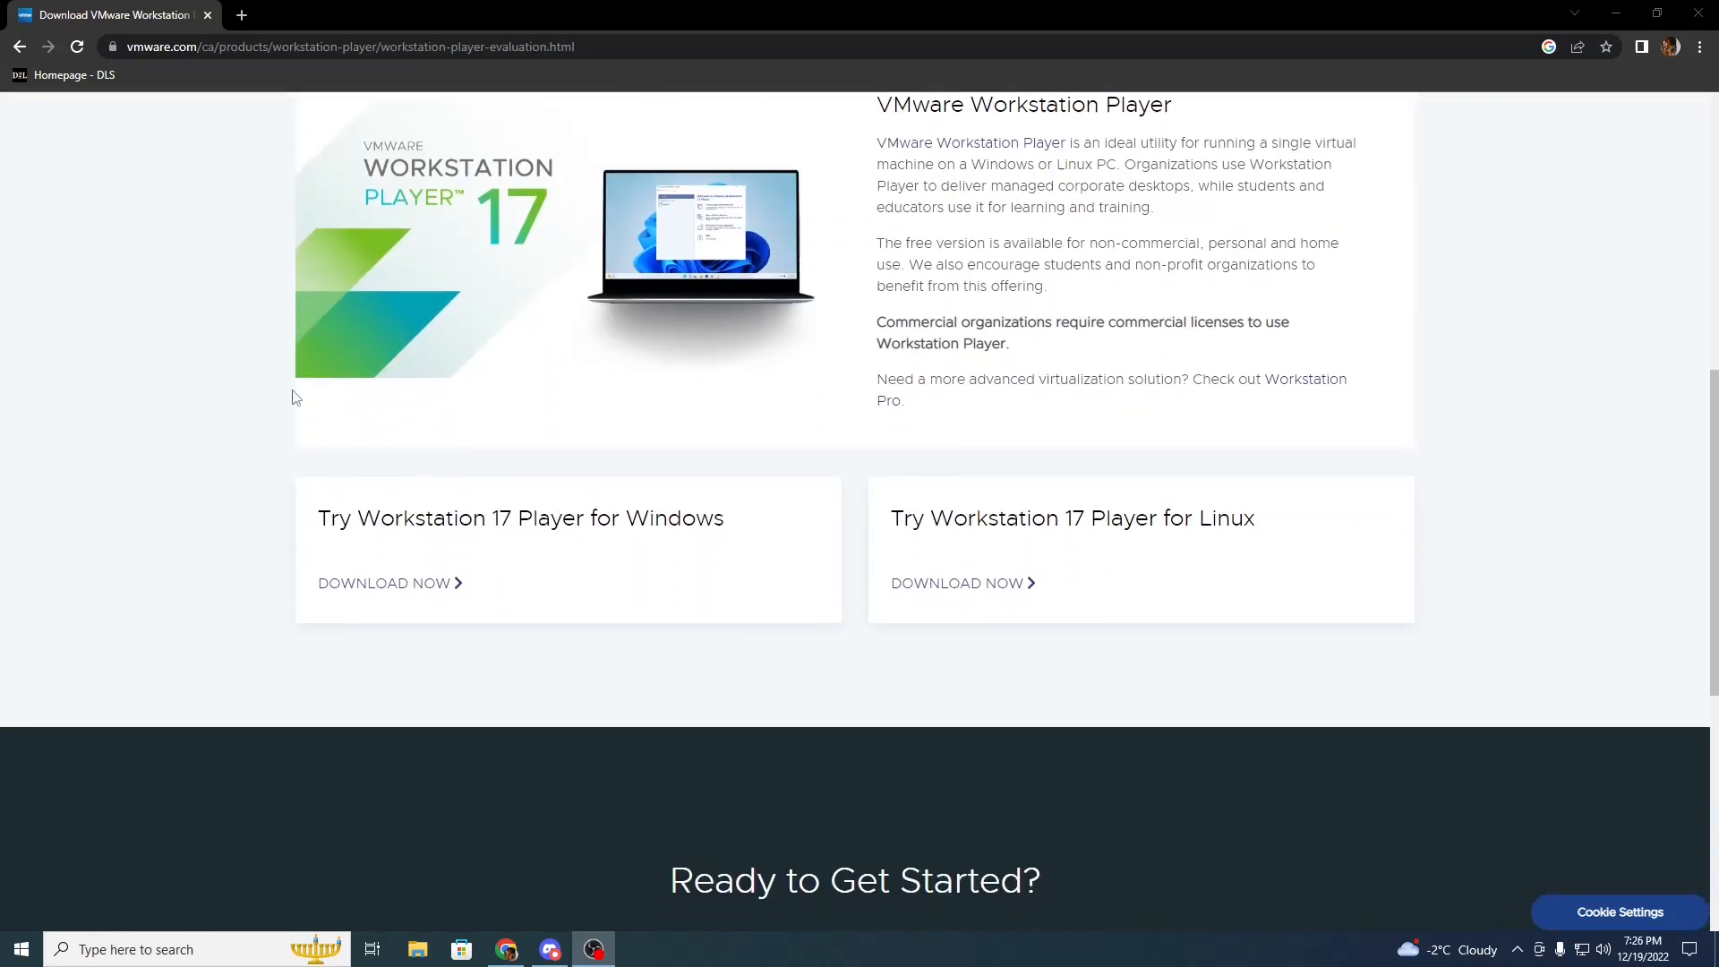
left_click(421, 586)
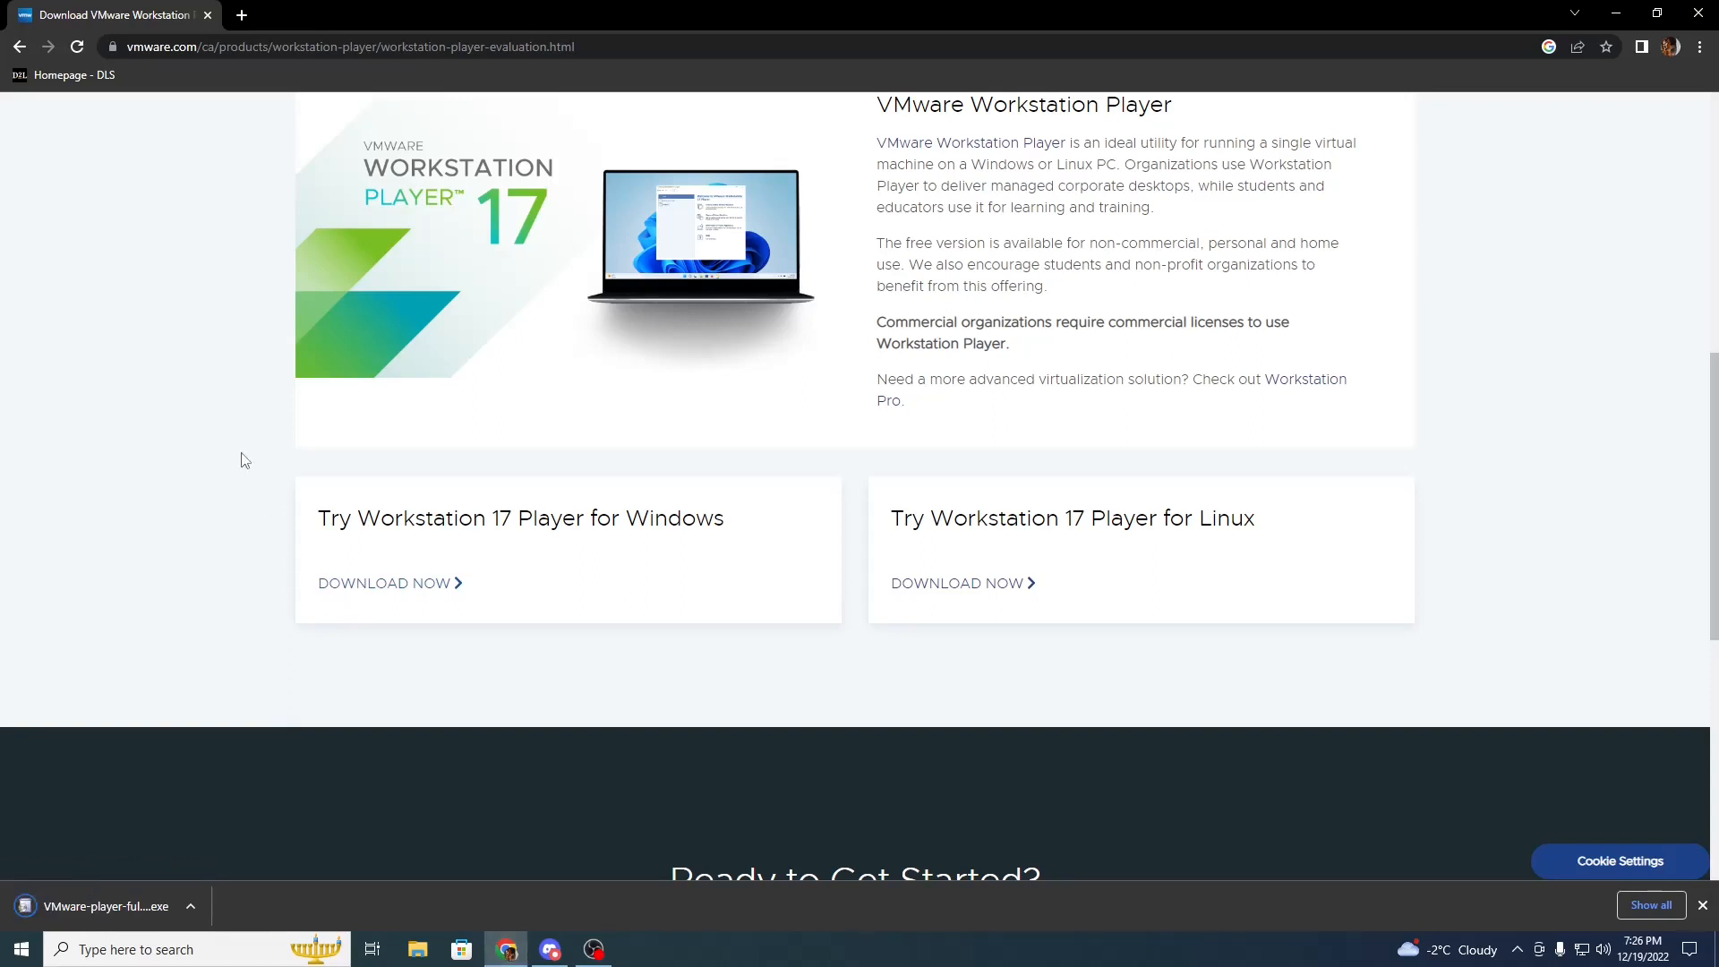
left_click(114, 910)
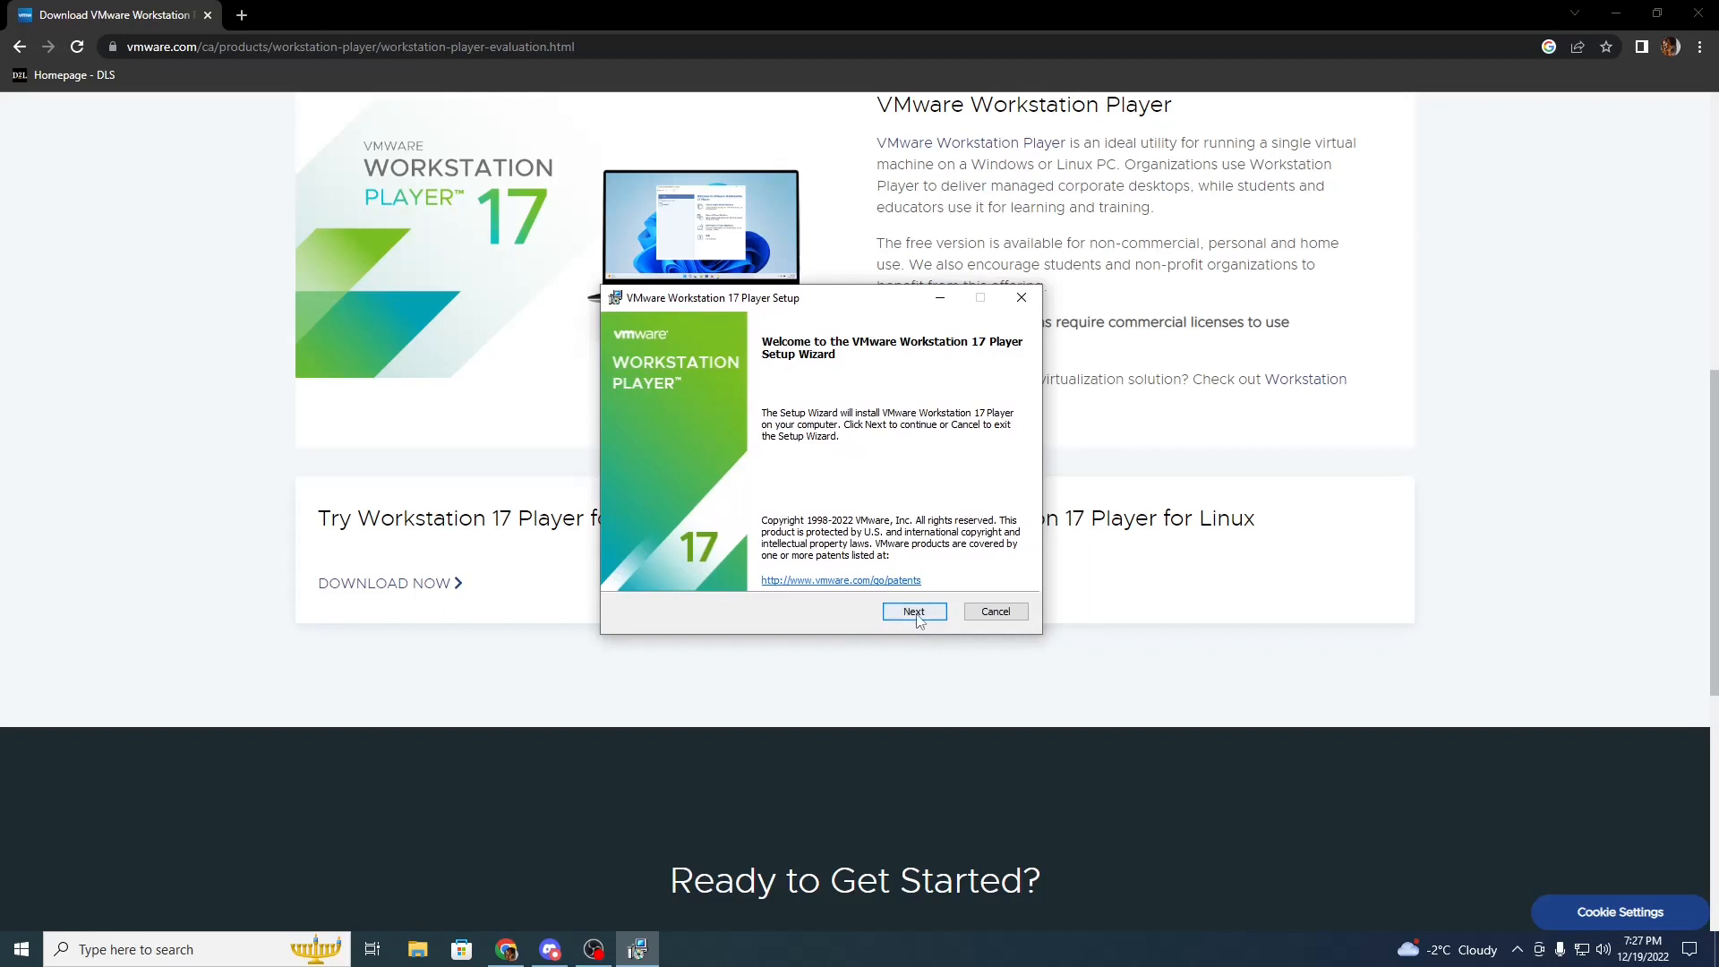
Run the setup wizard with default options, accepting the license agreement, and finish
left_click(914, 613)
left_click(630, 569)
left_click(914, 611)
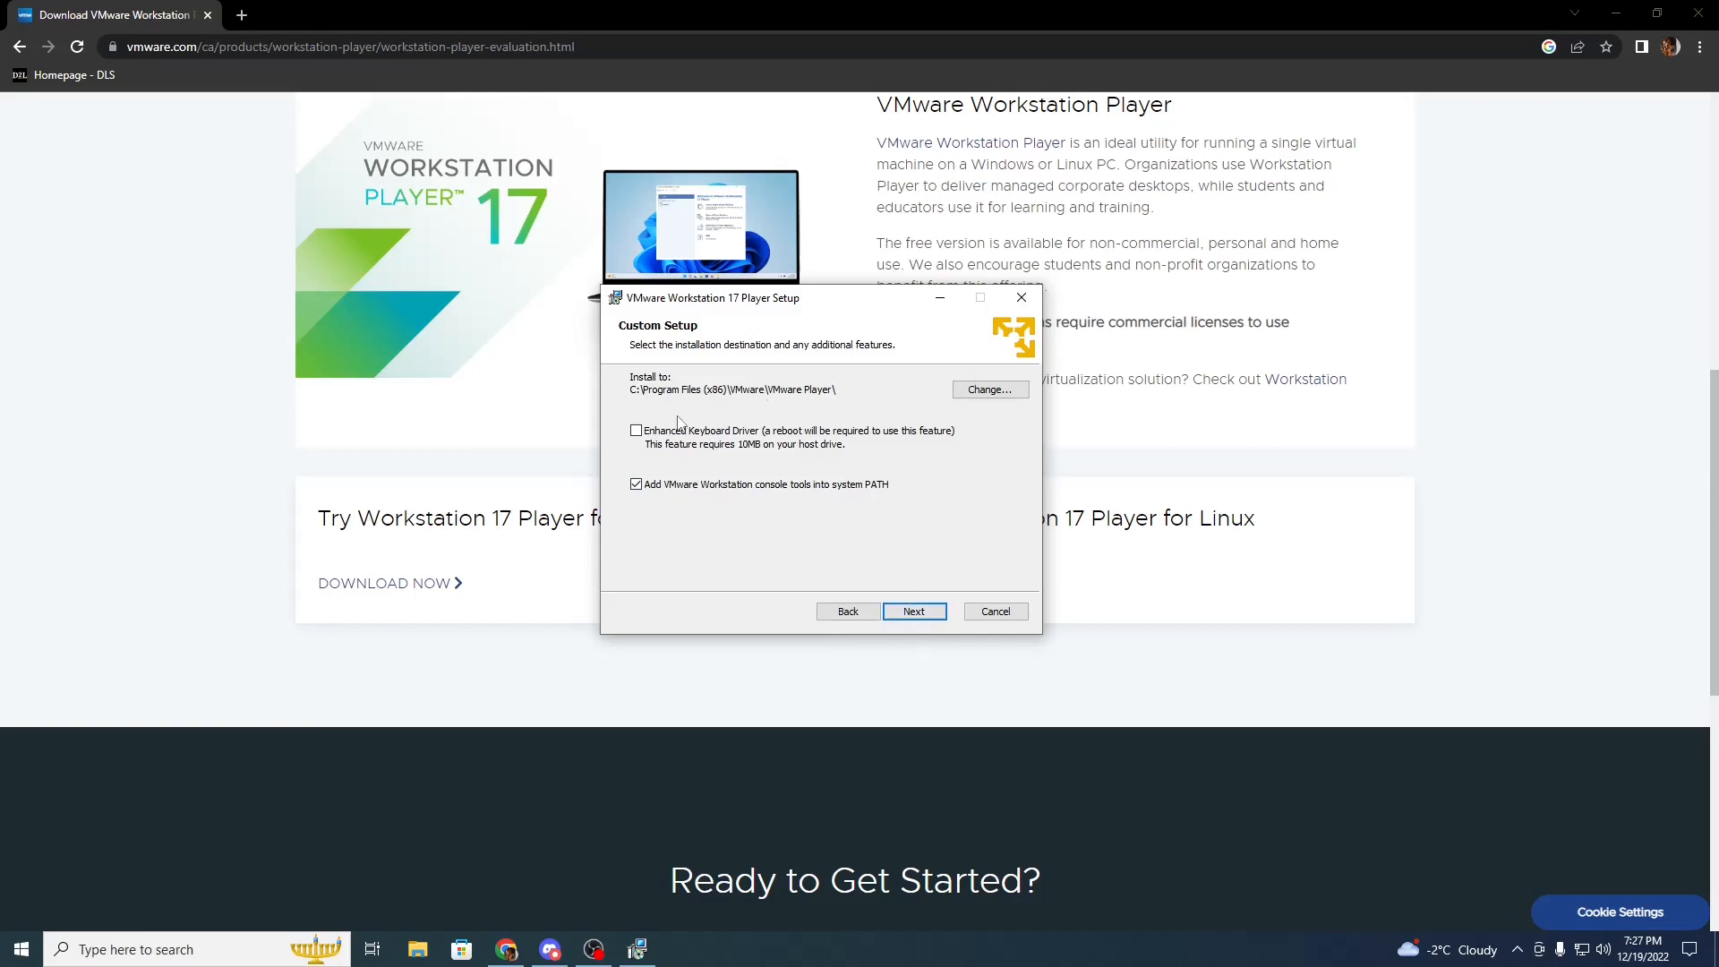
left_click(907, 616)
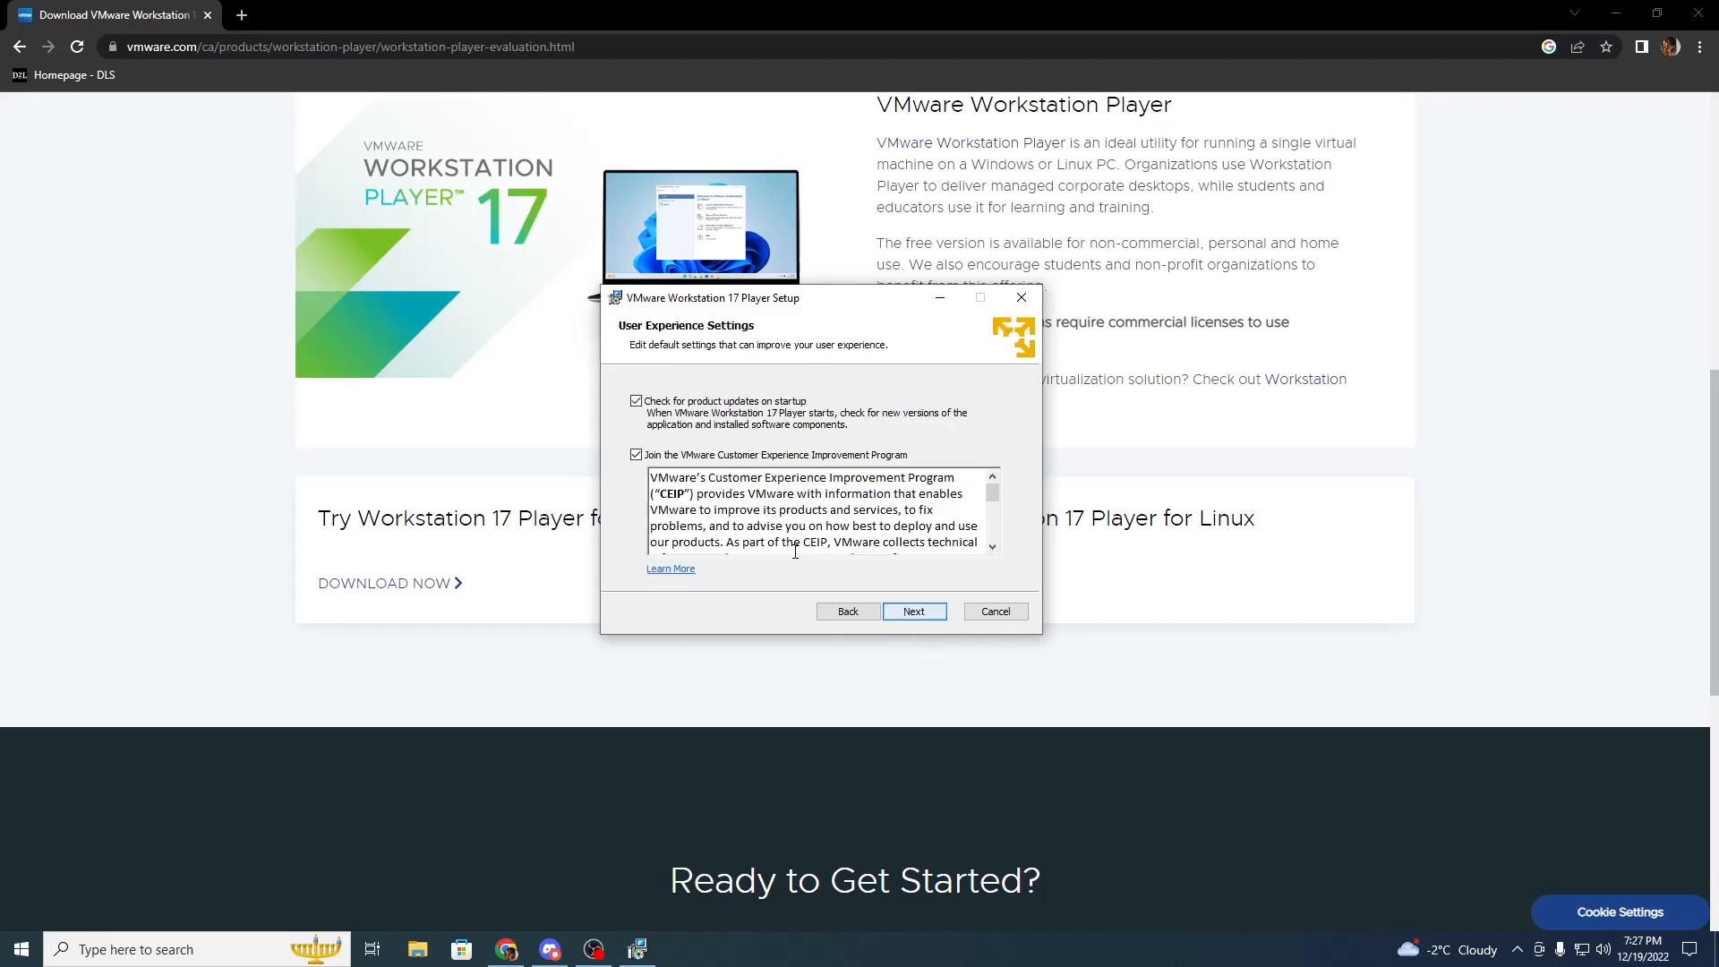
left_click(907, 618)
left_click(905, 613)
left_click(901, 611)
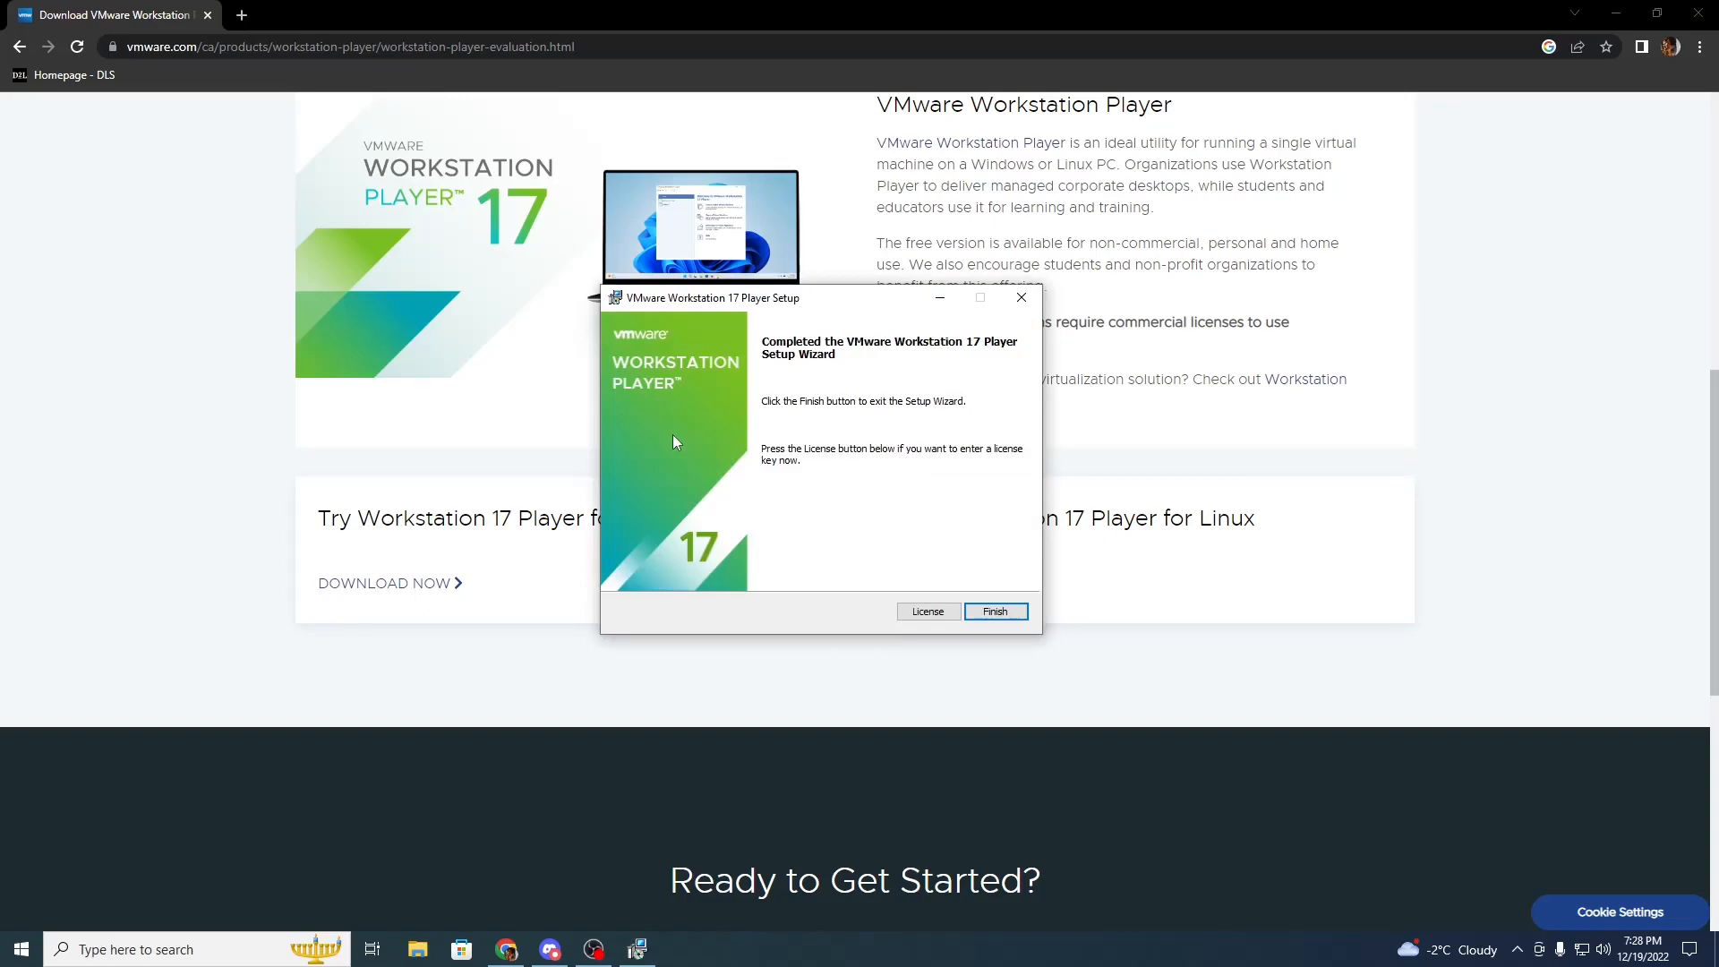
left_click(995, 610)
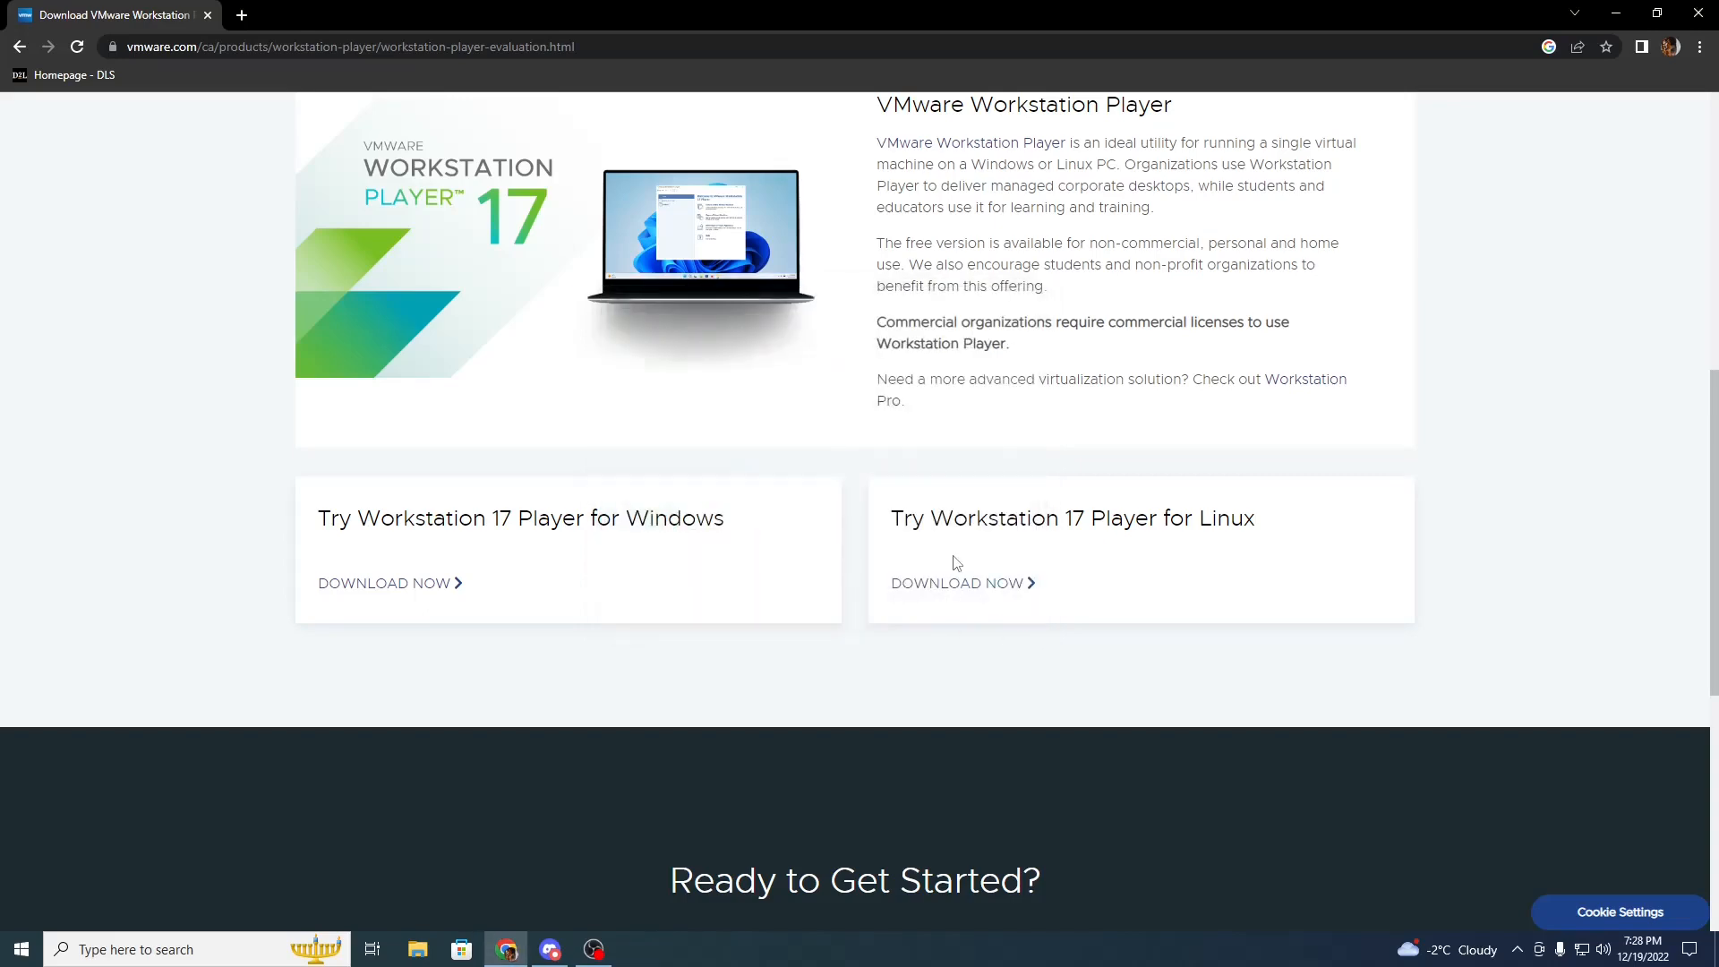
Close the browser and launch VMware Workstation 17 Player from its desktop shortcut
double_click(672, 9)
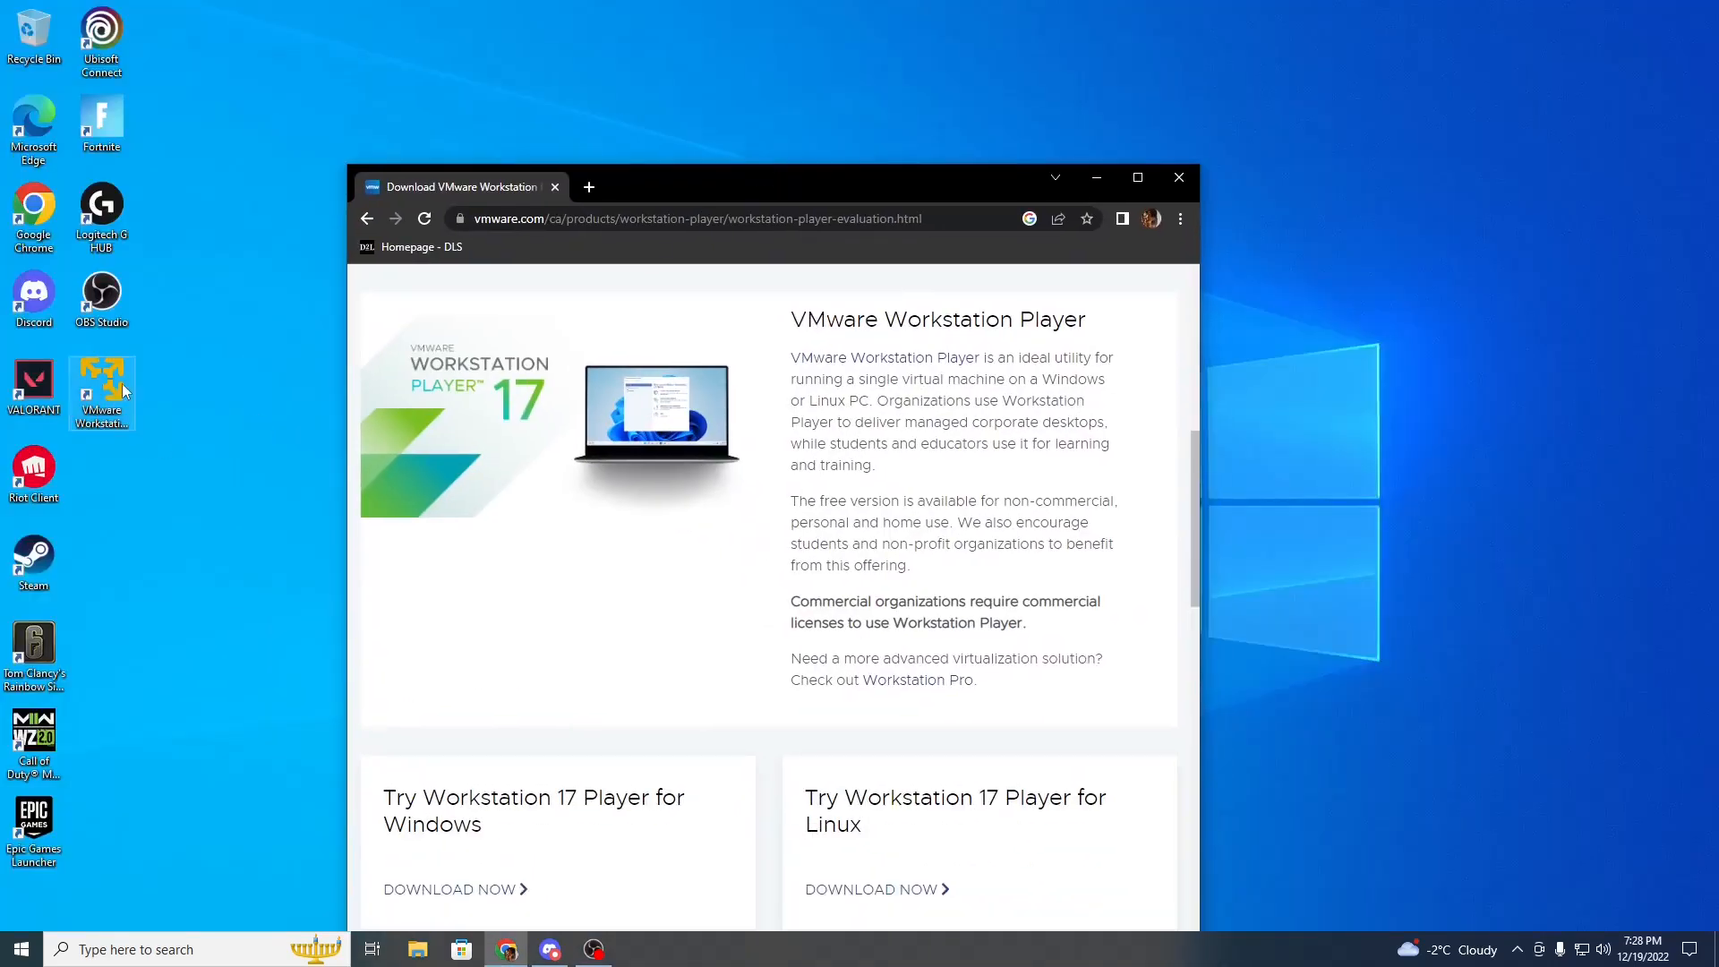
left_click(106, 396)
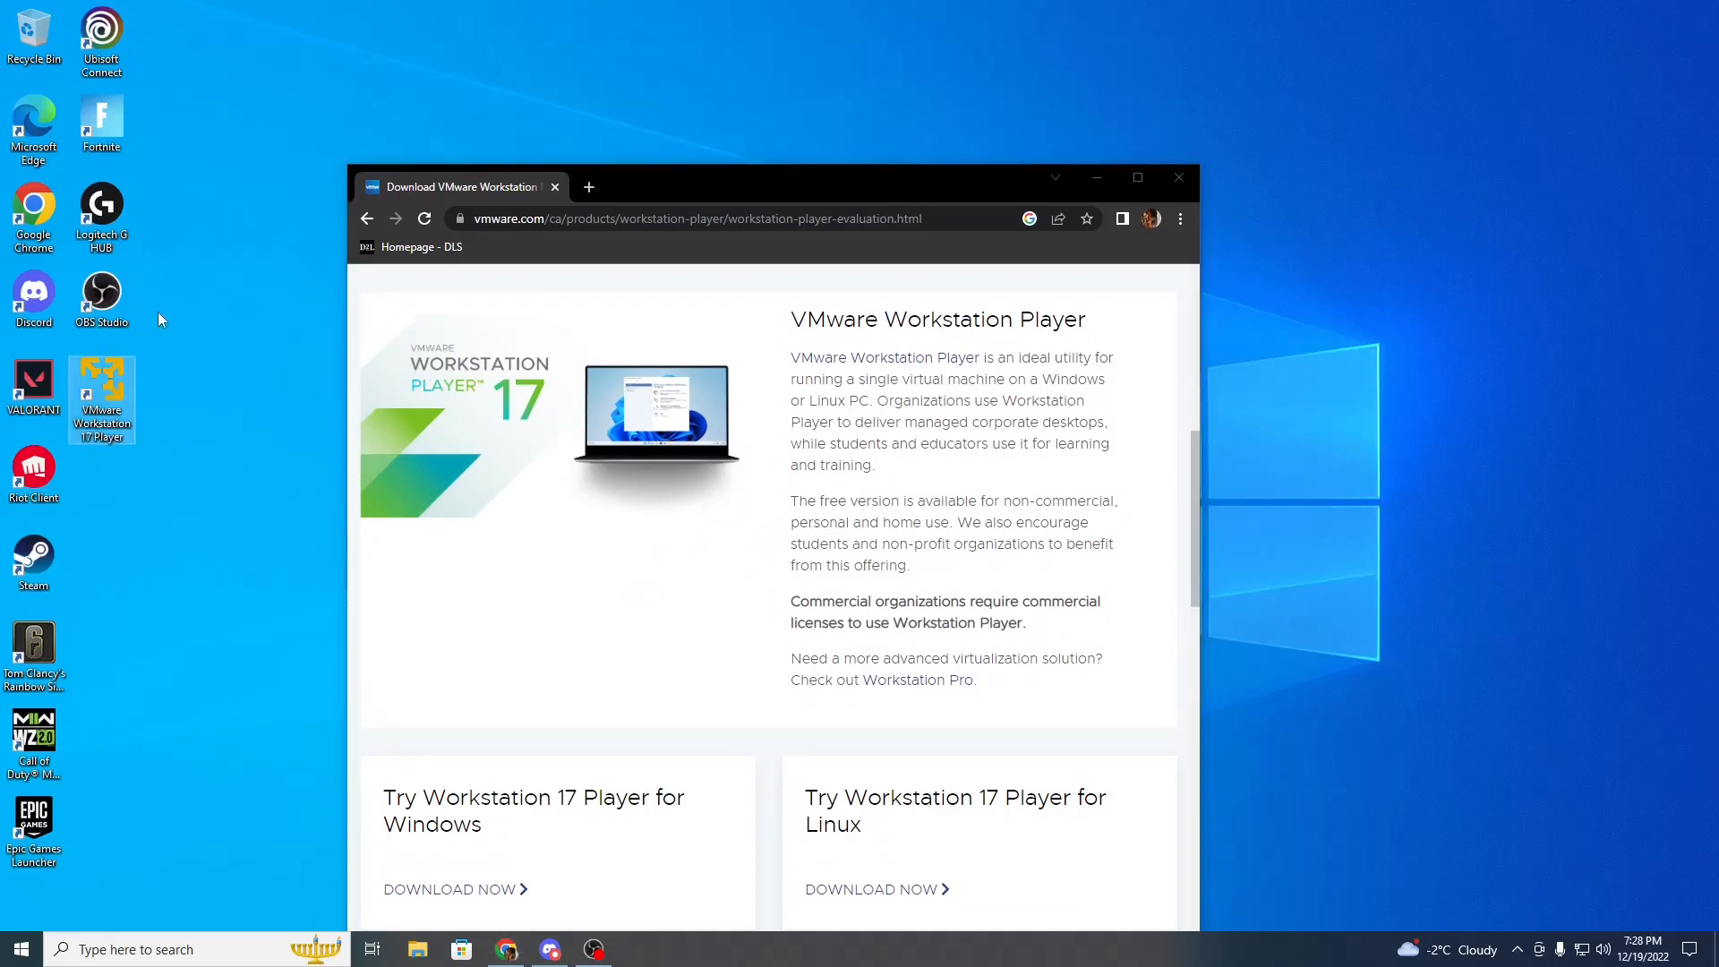
left_click(1180, 179)
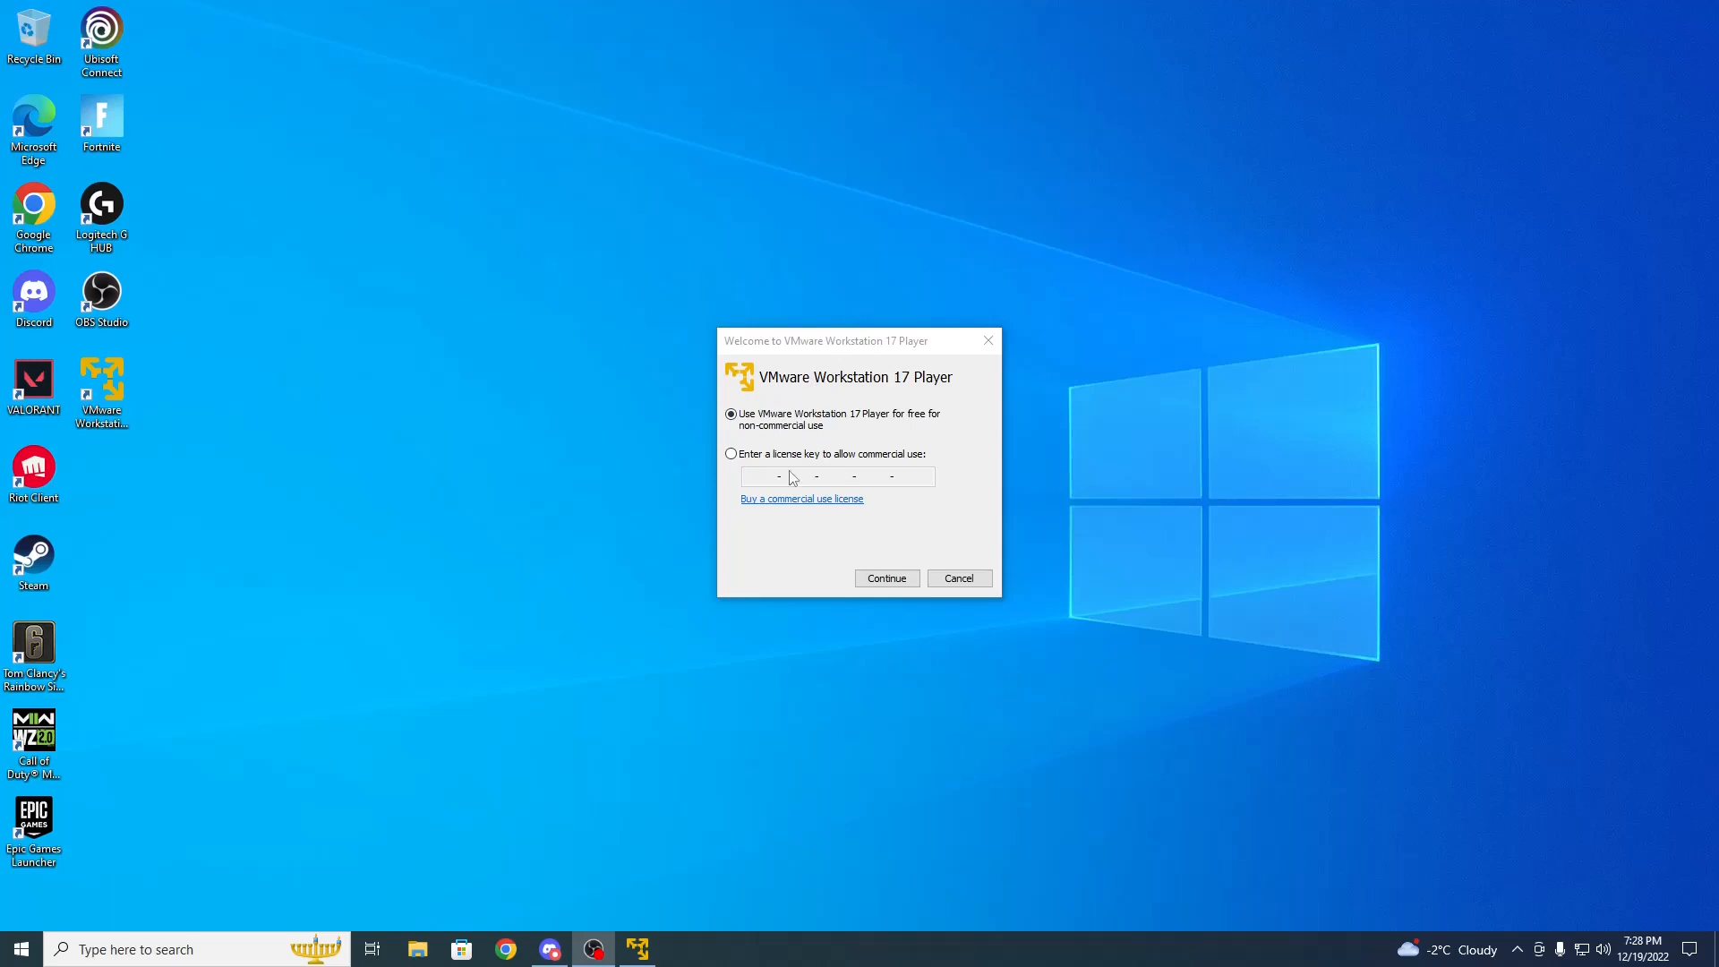
Choose free non-commercial use and continue into VMware Workstation 17 Player
left_click(733, 419)
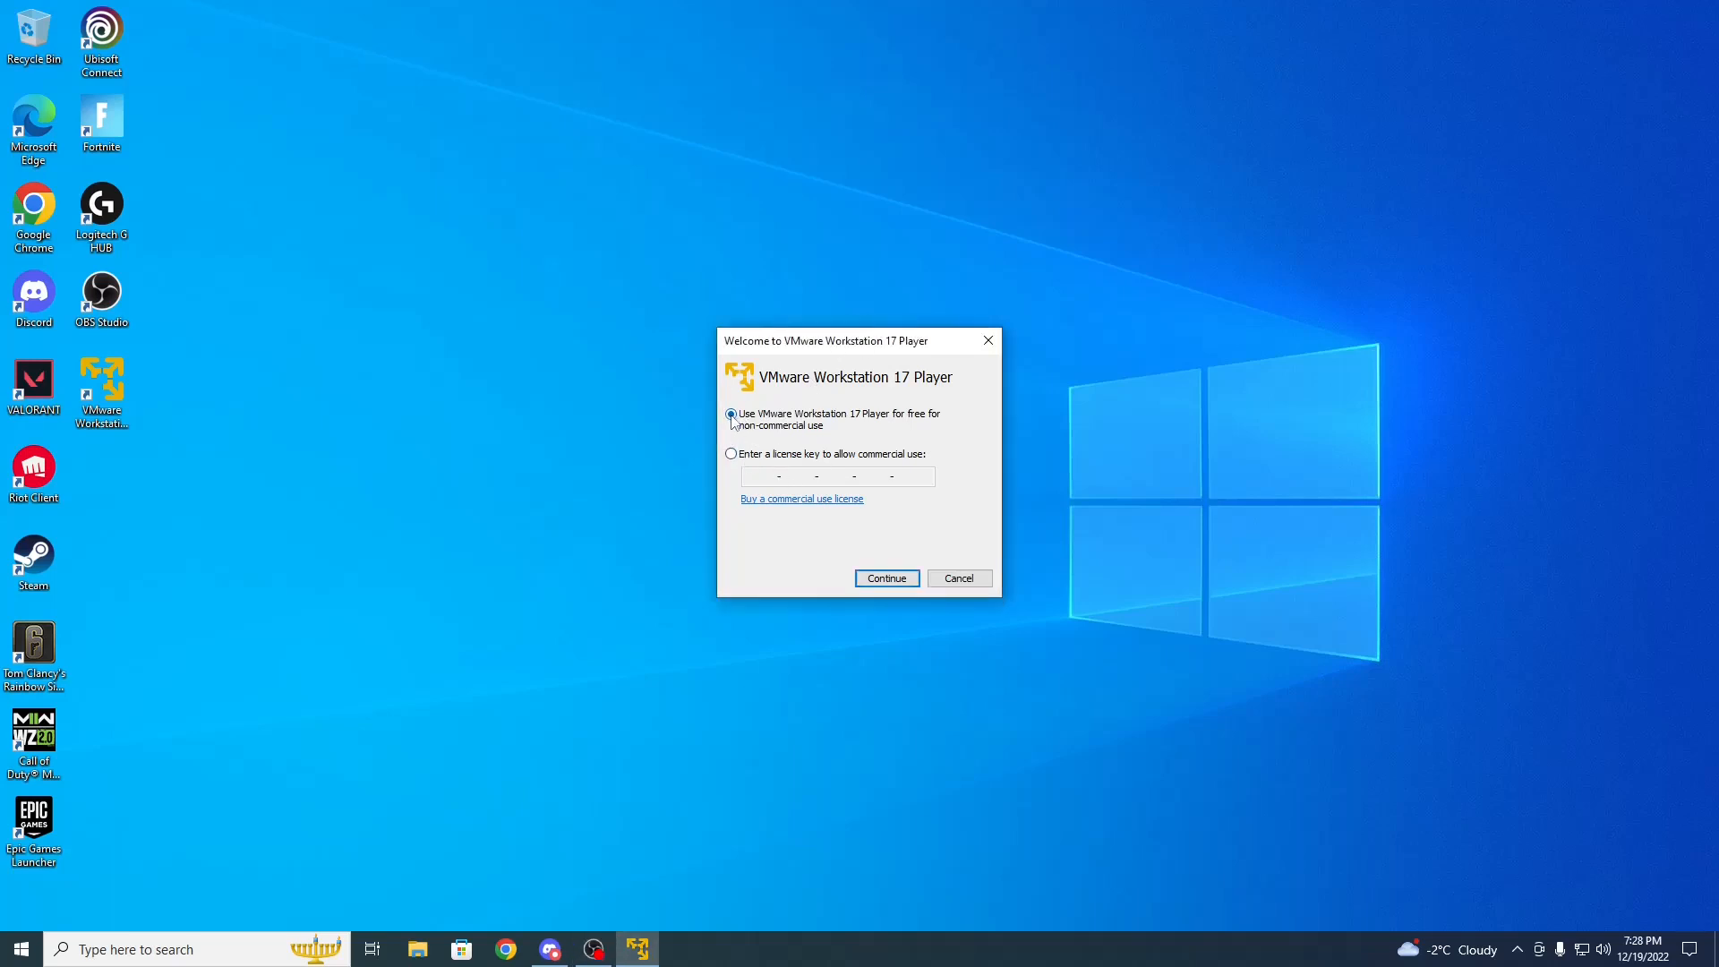
left_click(906, 586)
left_click(904, 582)
left_click_drag(407, 164, 822, 207)
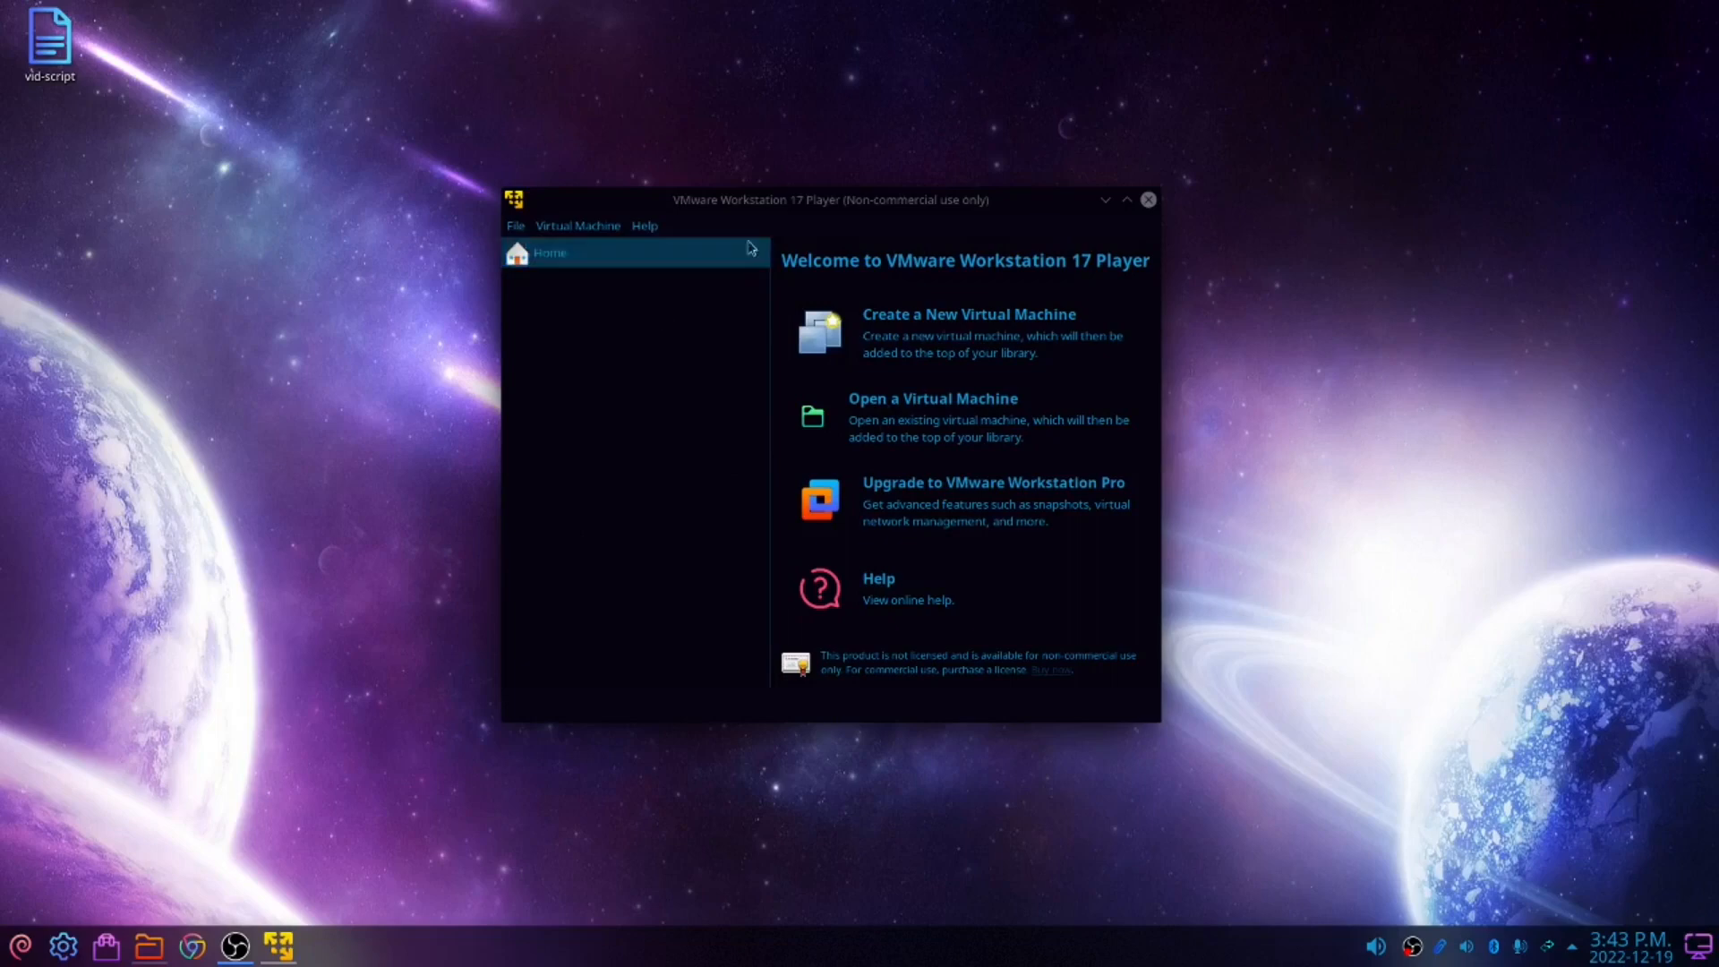
Start a new virtual machine using the Win10_22H2_English_x64.iso image from Downloads as the installer disc
left_click(949, 324)
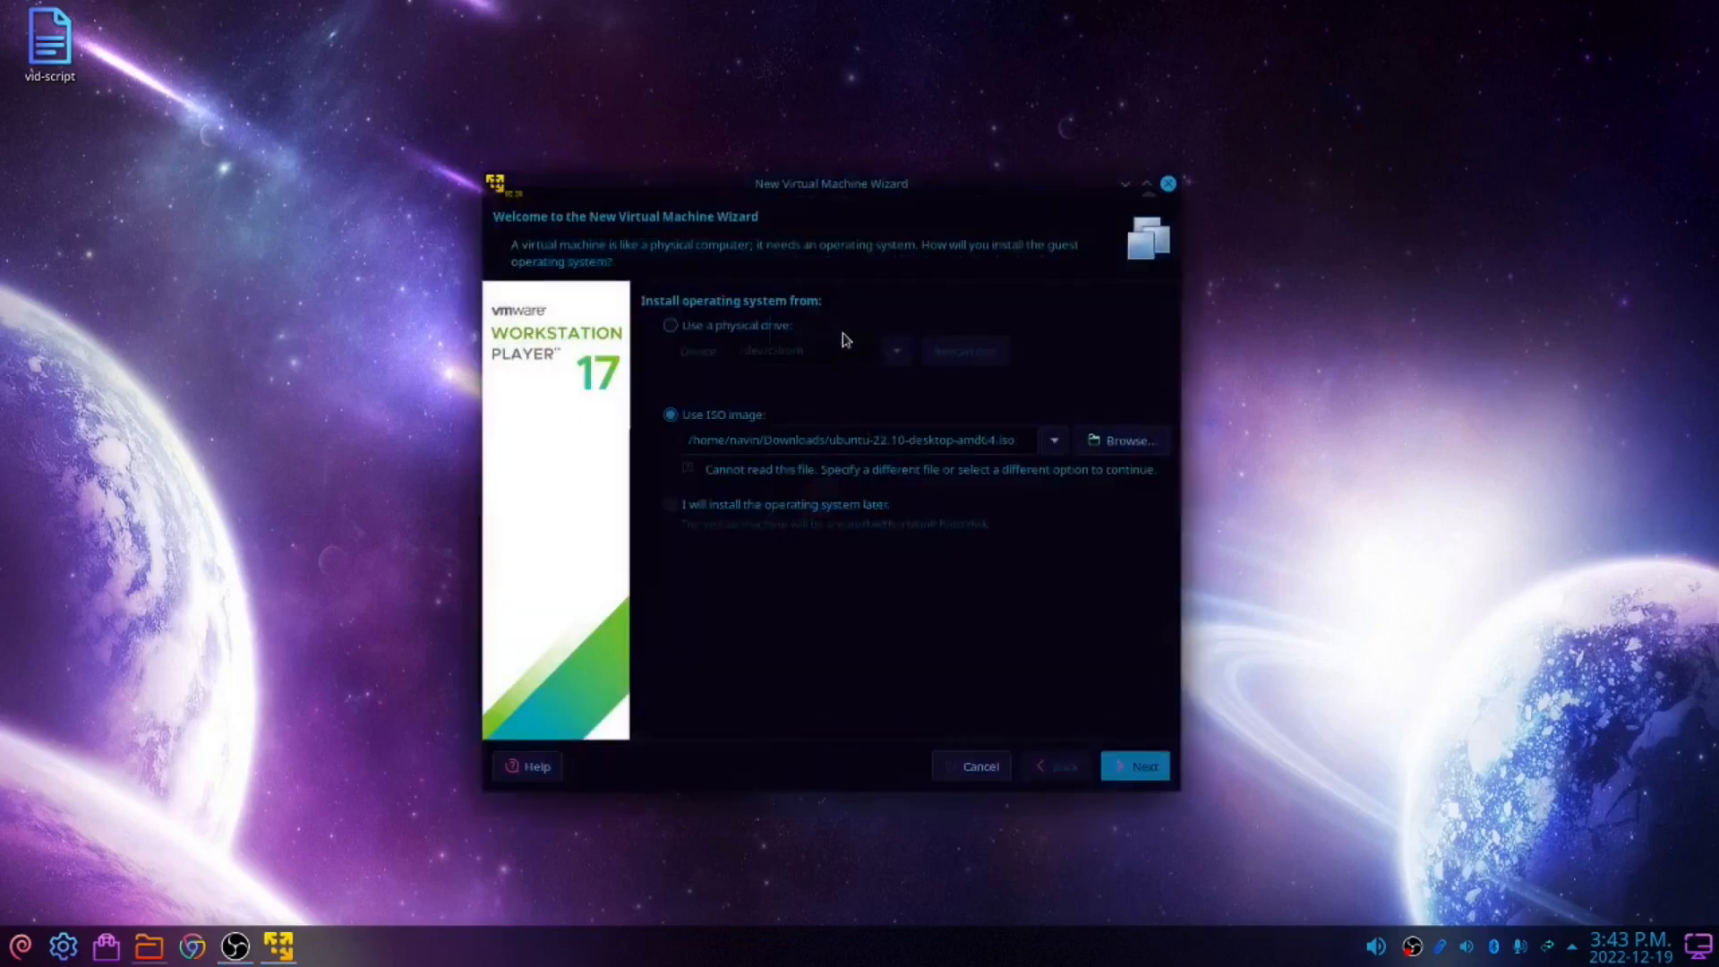
left_click(1123, 440)
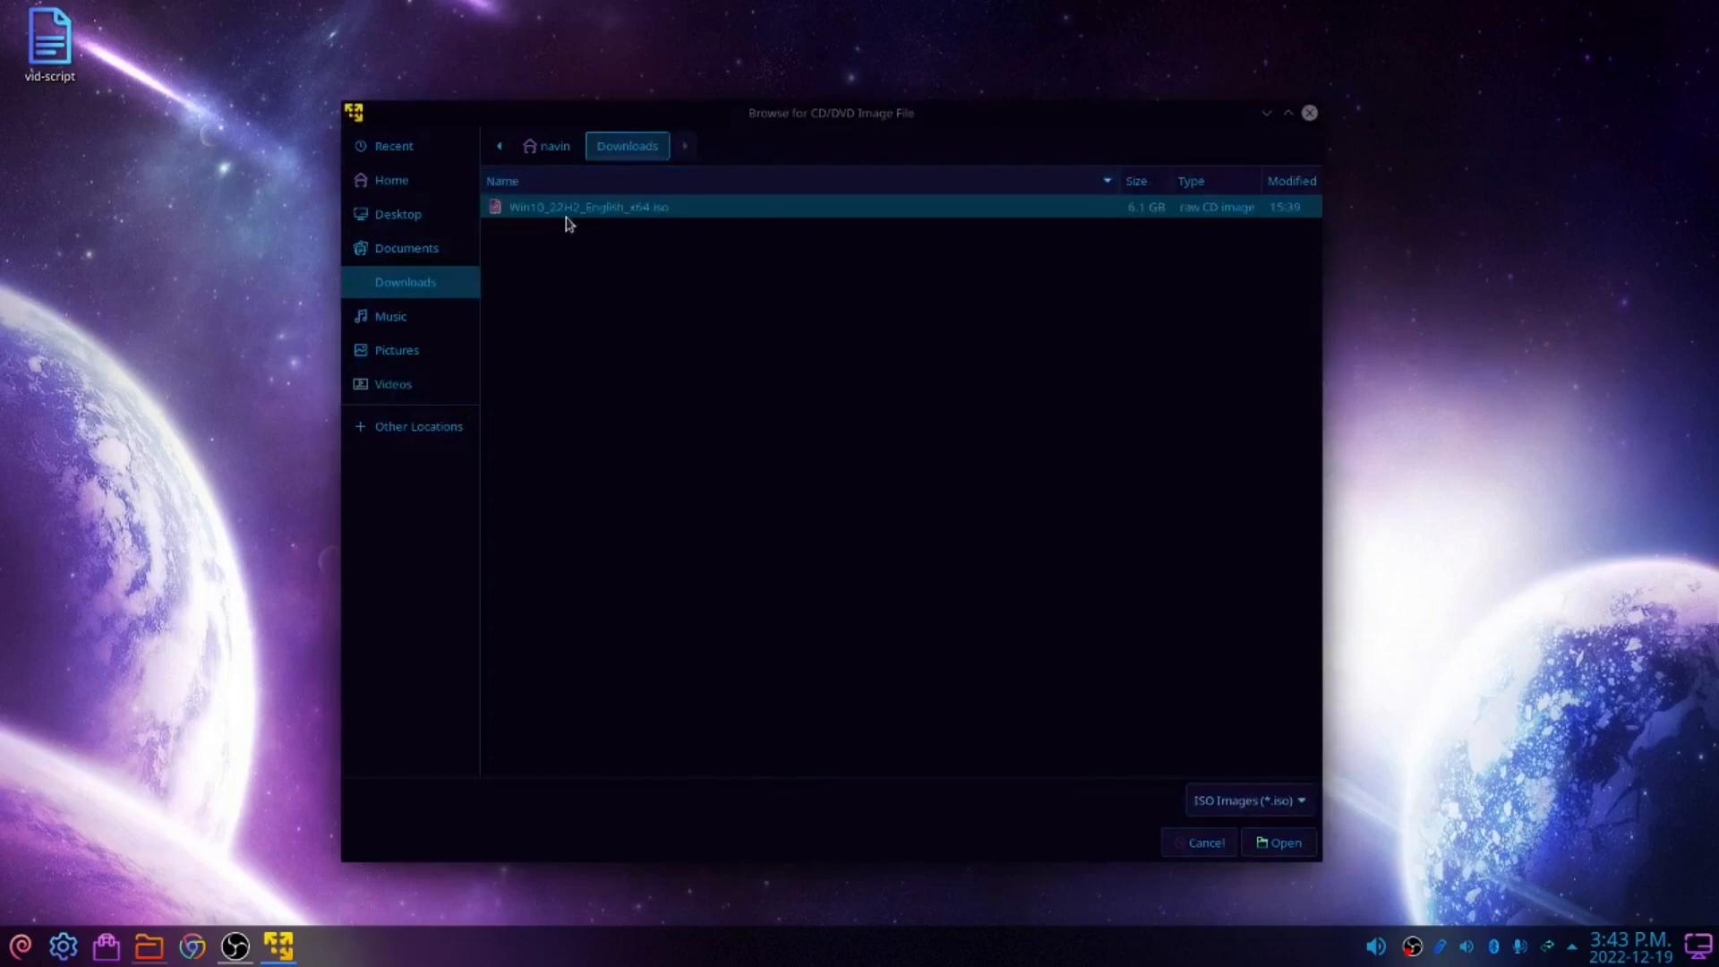
double_click(531, 211)
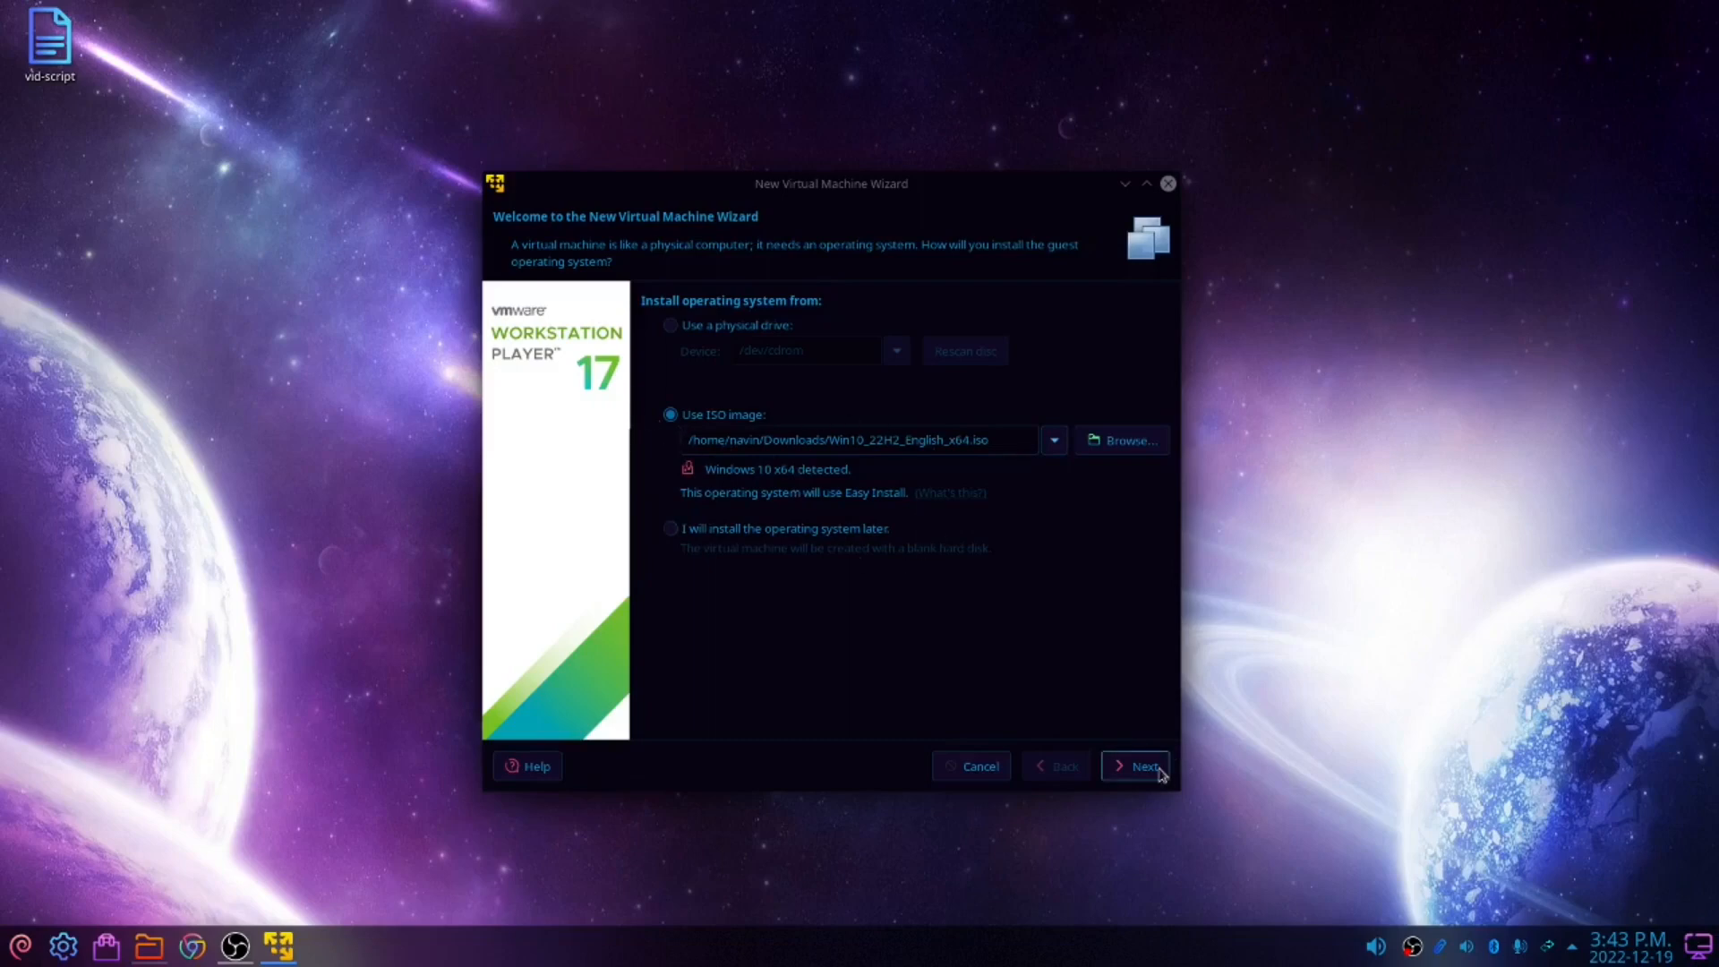
left_click(1130, 766)
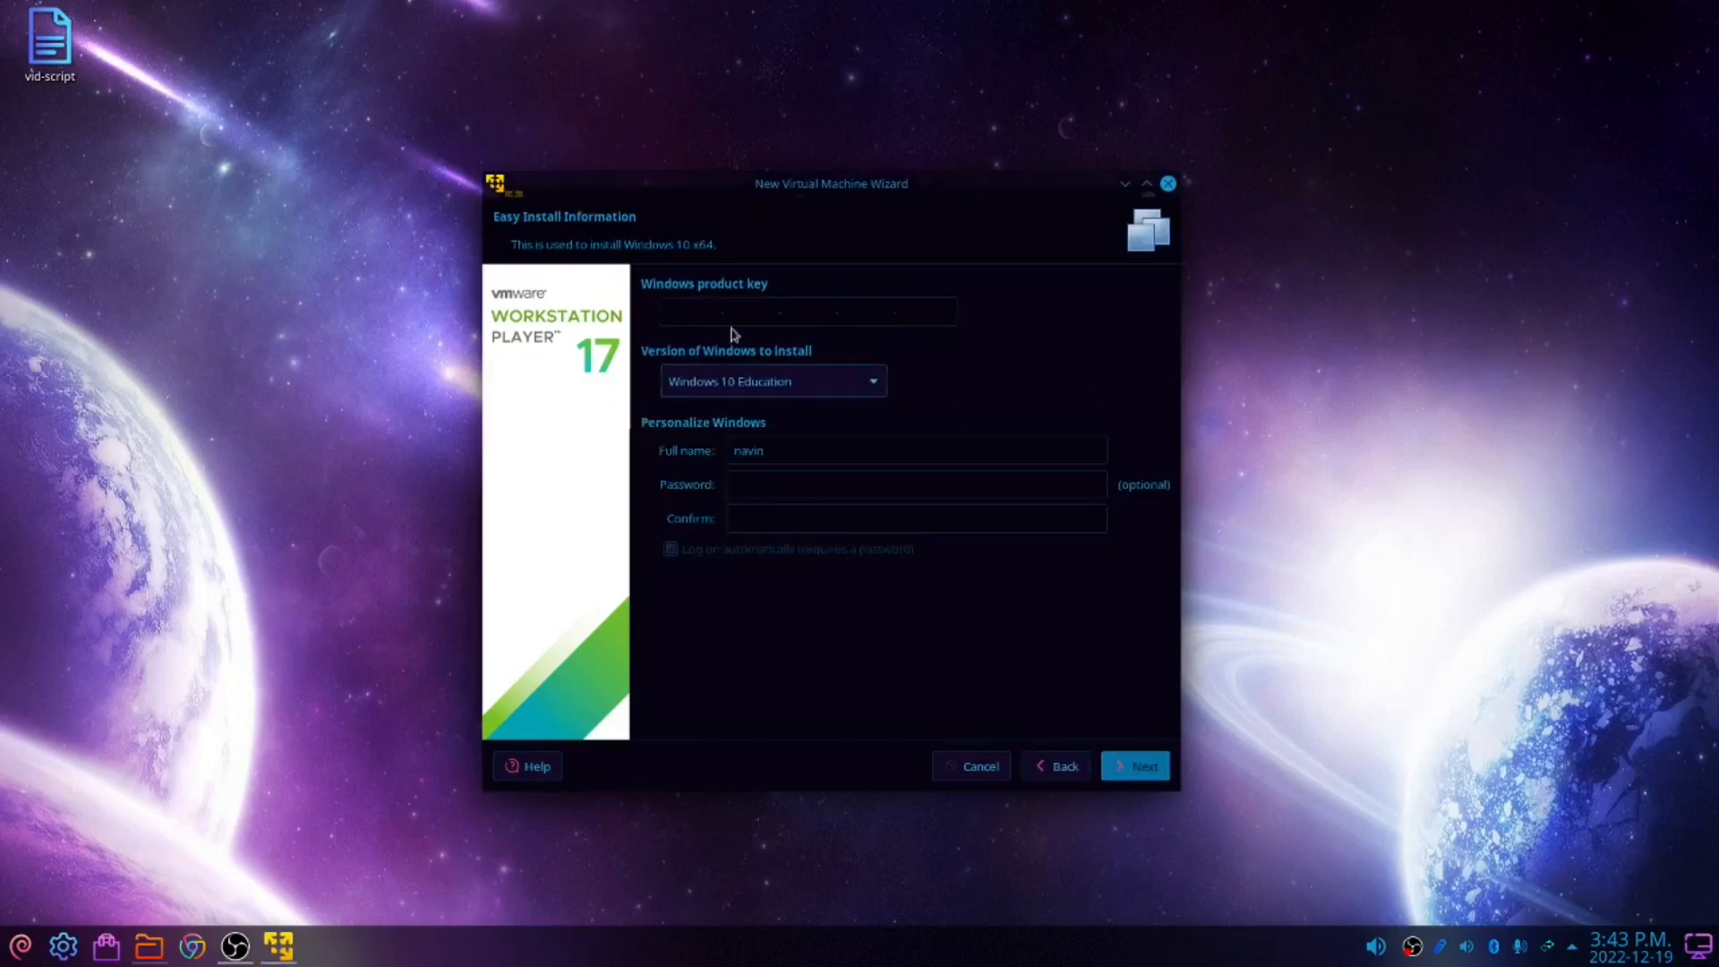
Choose Windows 10 Home as the edition to install and enter and confirm the Windows account password
left_click(818, 381)
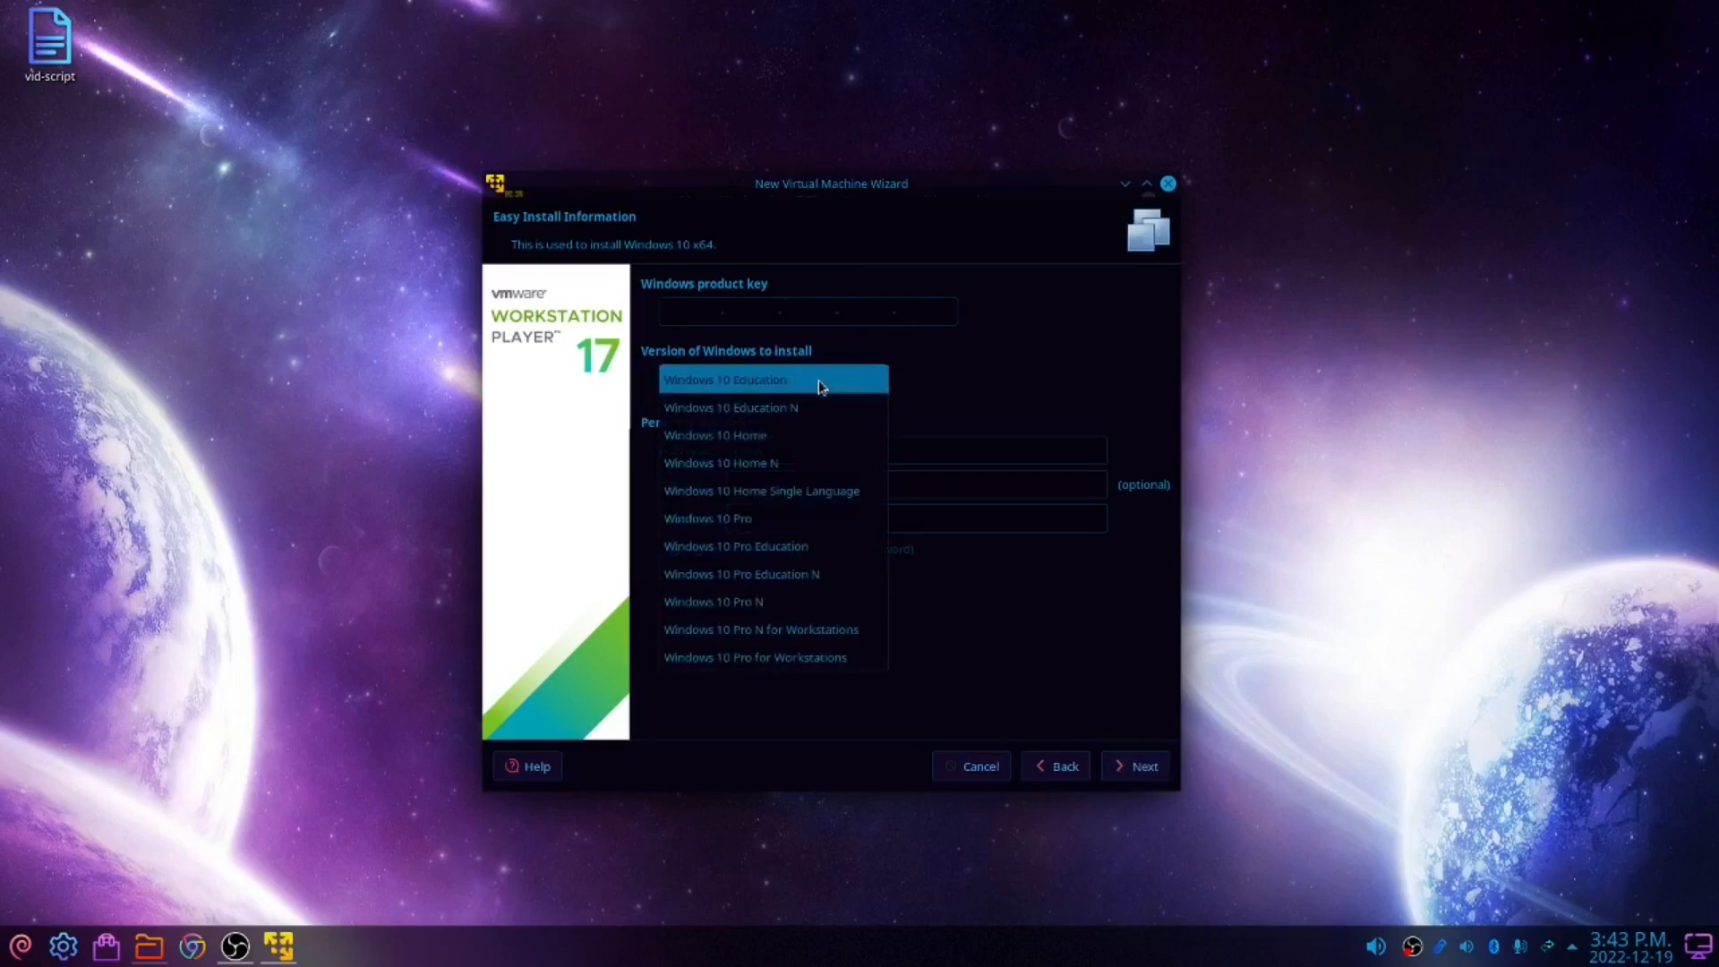
left_click(775, 435)
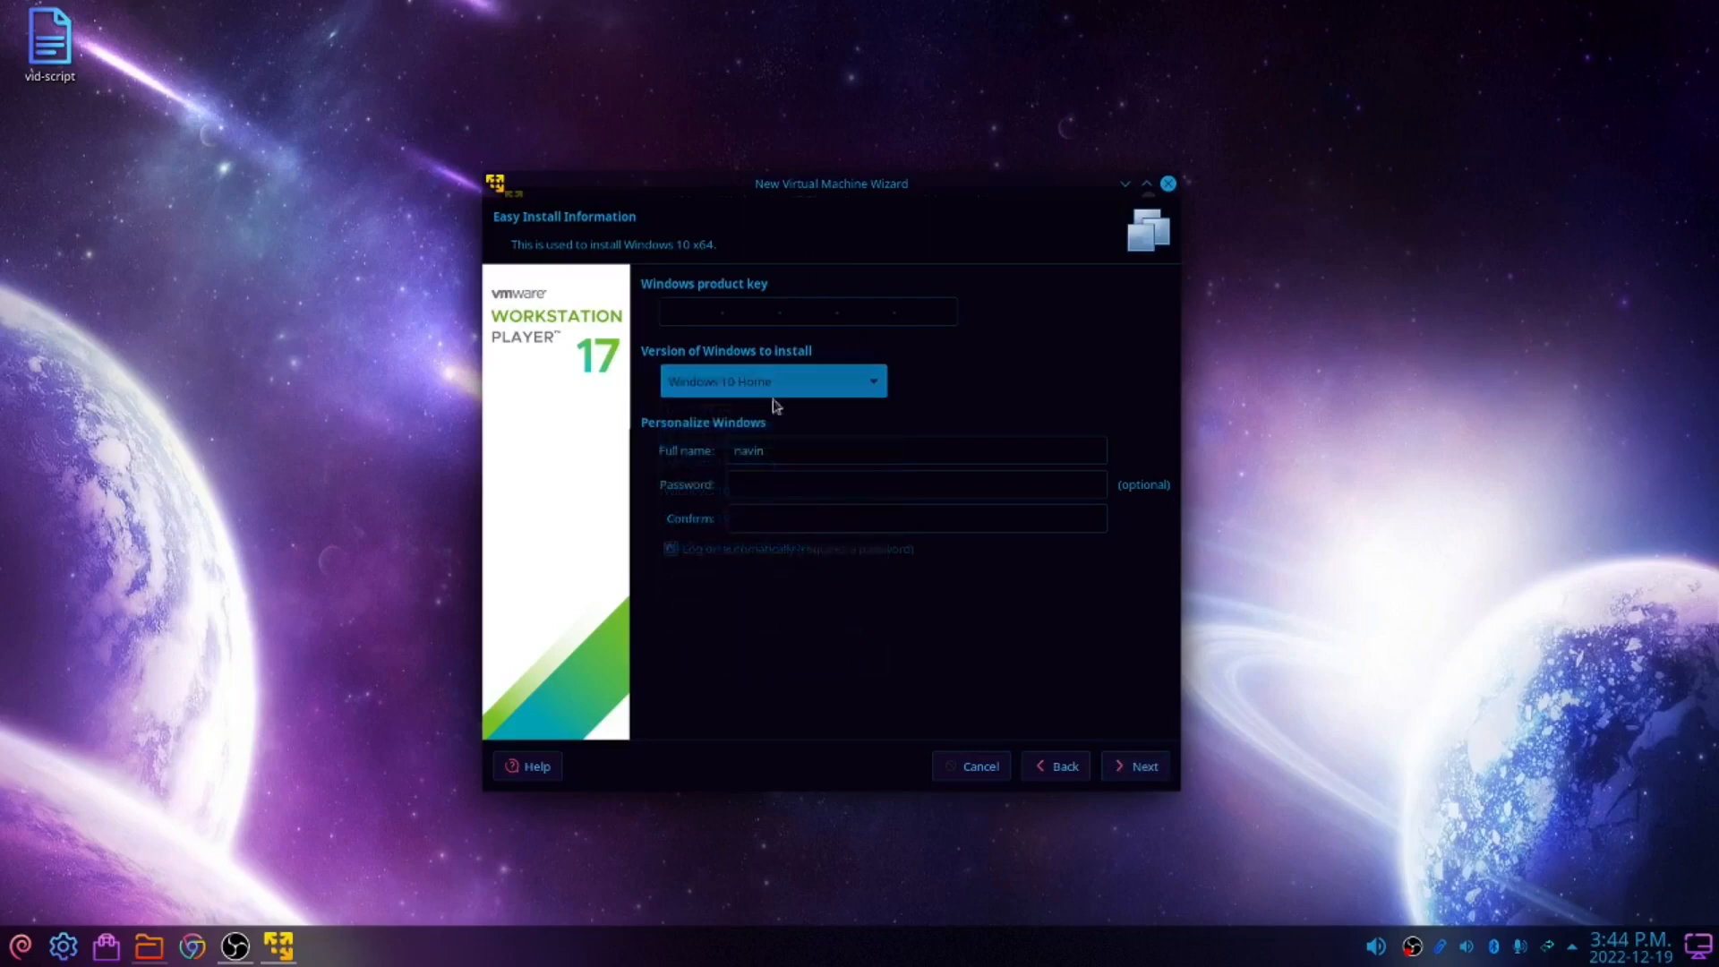
left_click(814, 488)
key("Tab")
Enable automatic logon for the Windows account and continue to the next page
left_click(671, 549)
left_click(1133, 767)
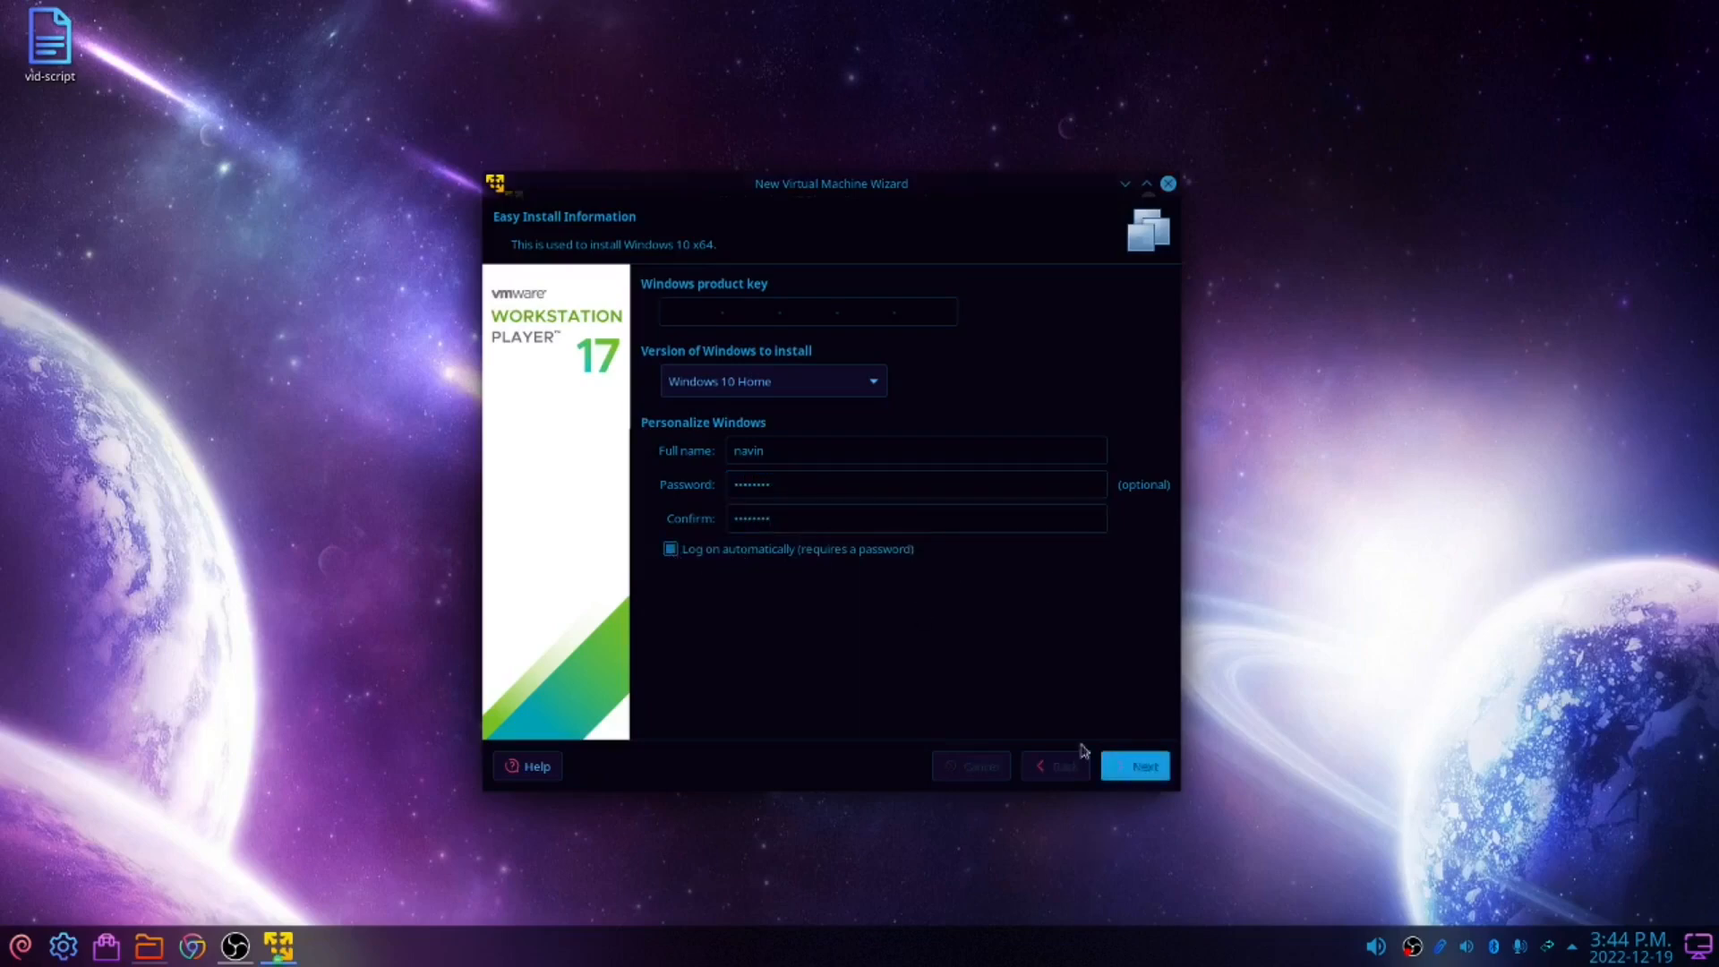
left_click(912, 572)
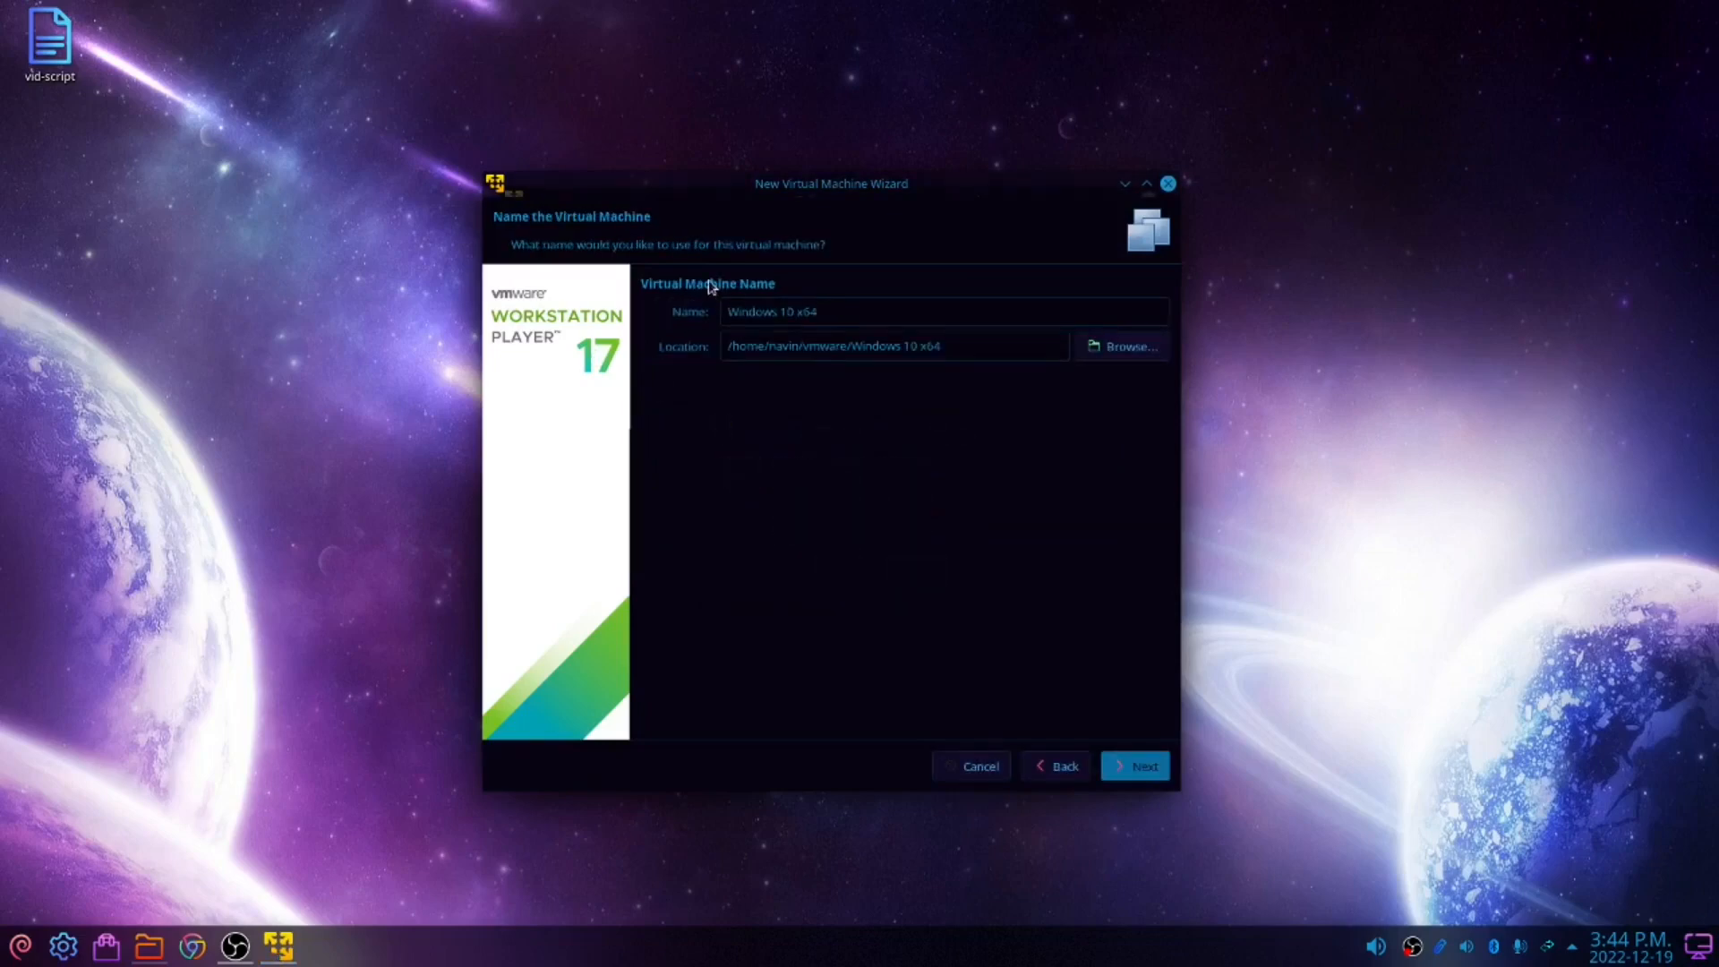
Review the virtual machine name Windows 10 x64 and its location, then continue with the defaults
double_click(806, 312)
left_click_drag(754, 312, 702, 308)
left_click(918, 313)
left_click_drag(981, 349, 721, 348)
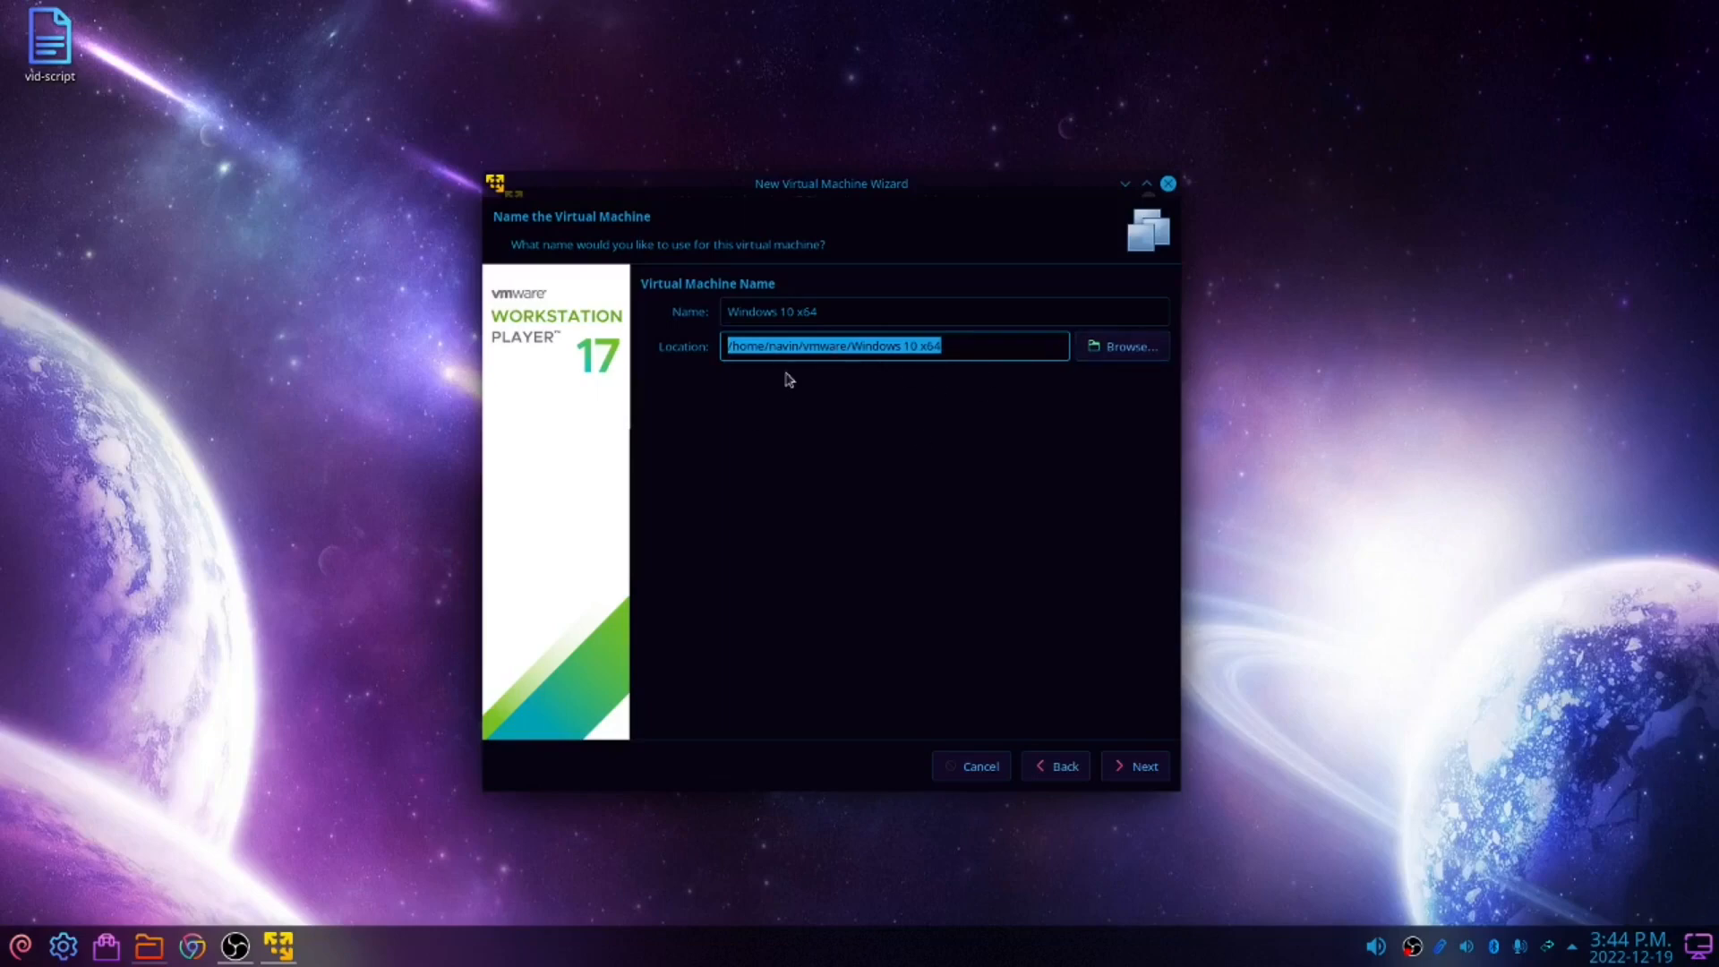
left_click(1137, 766)
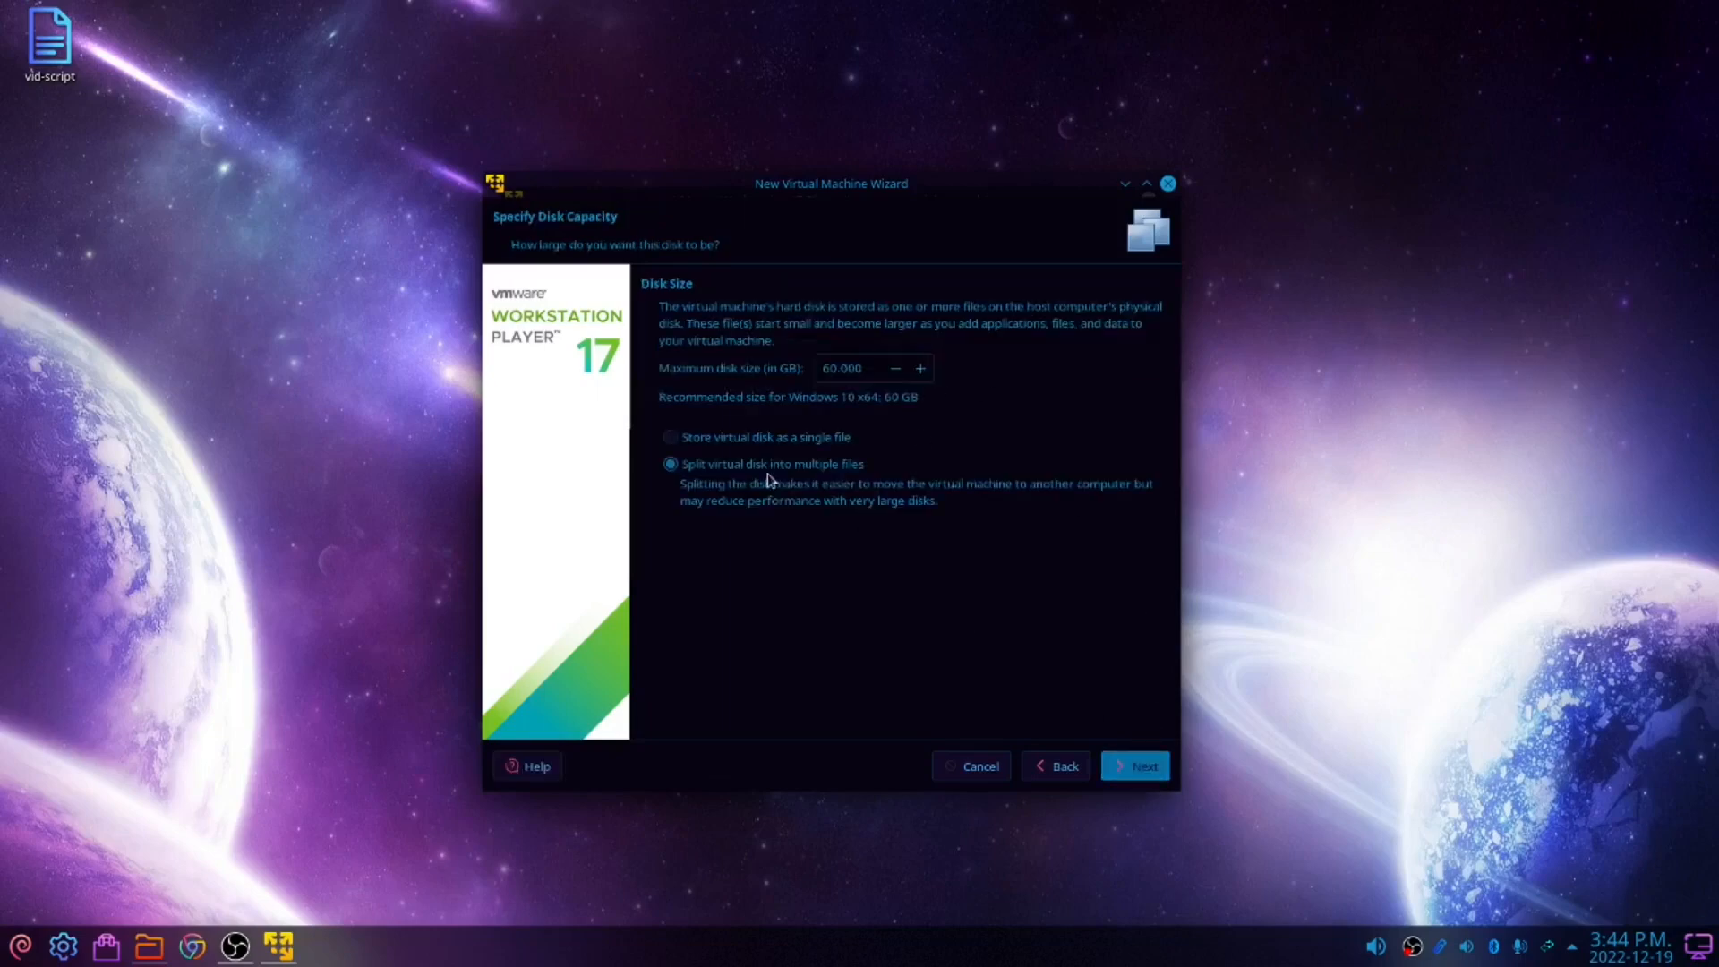
Store the 60 GB virtual disk as a single file and continue
left_click(868, 369)
left_click(865, 369)
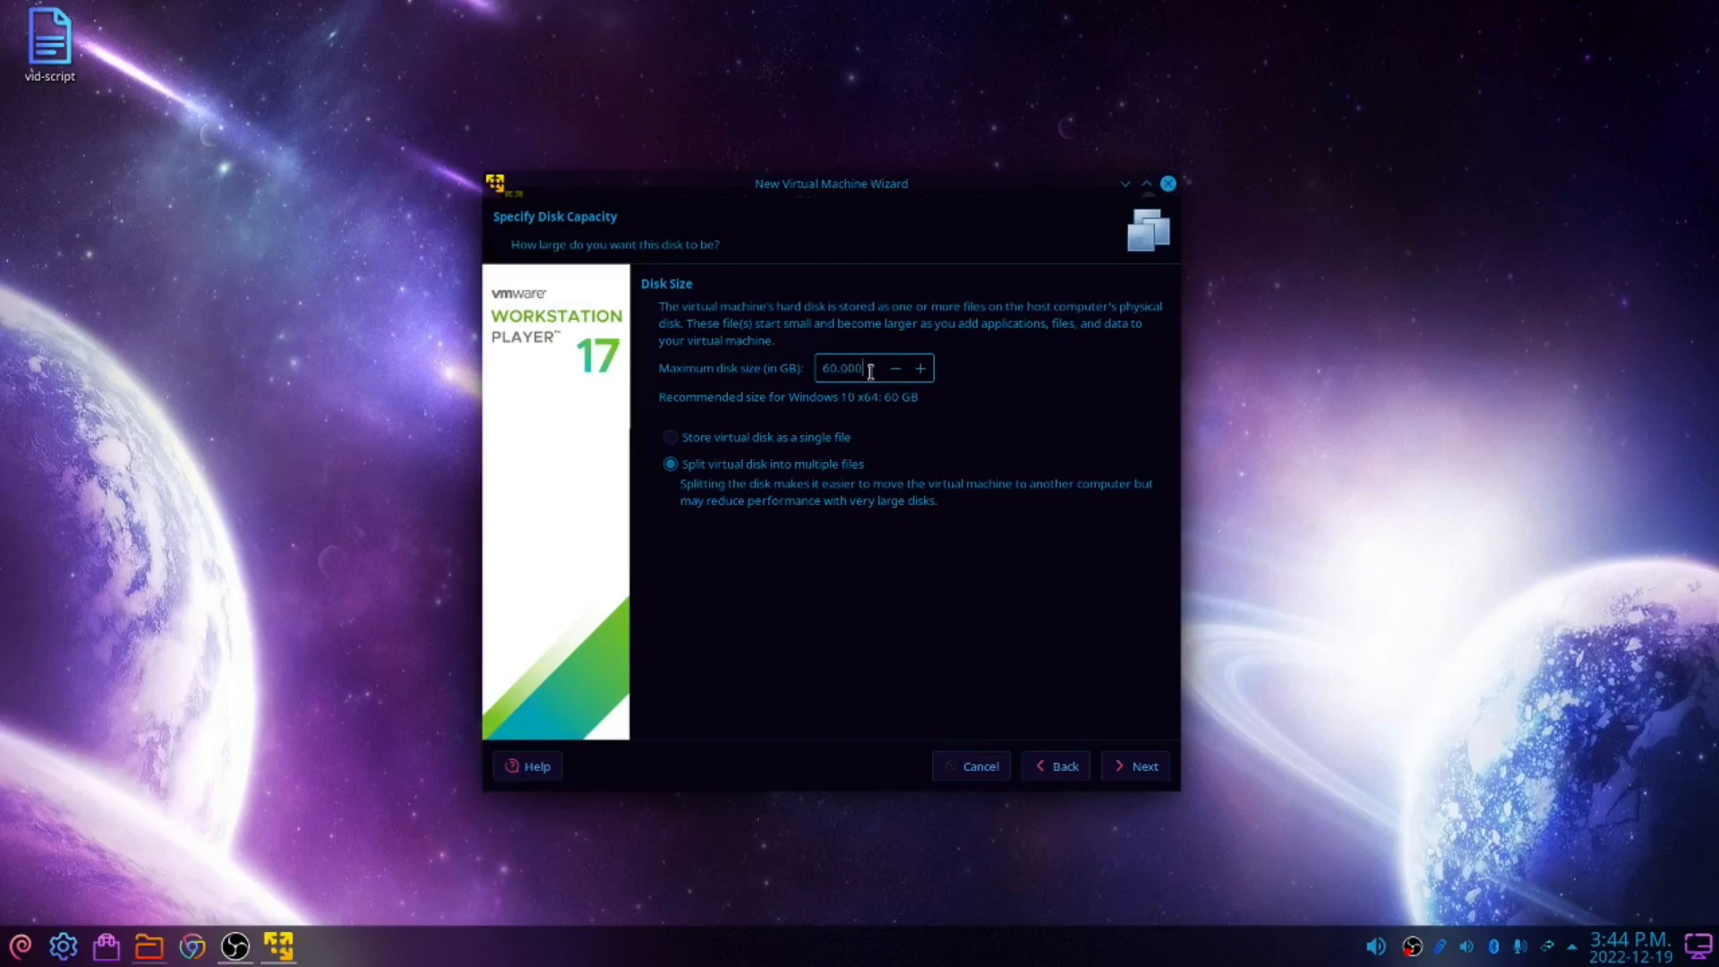
left_click_drag(864, 368, 811, 374)
left_click(1026, 434)
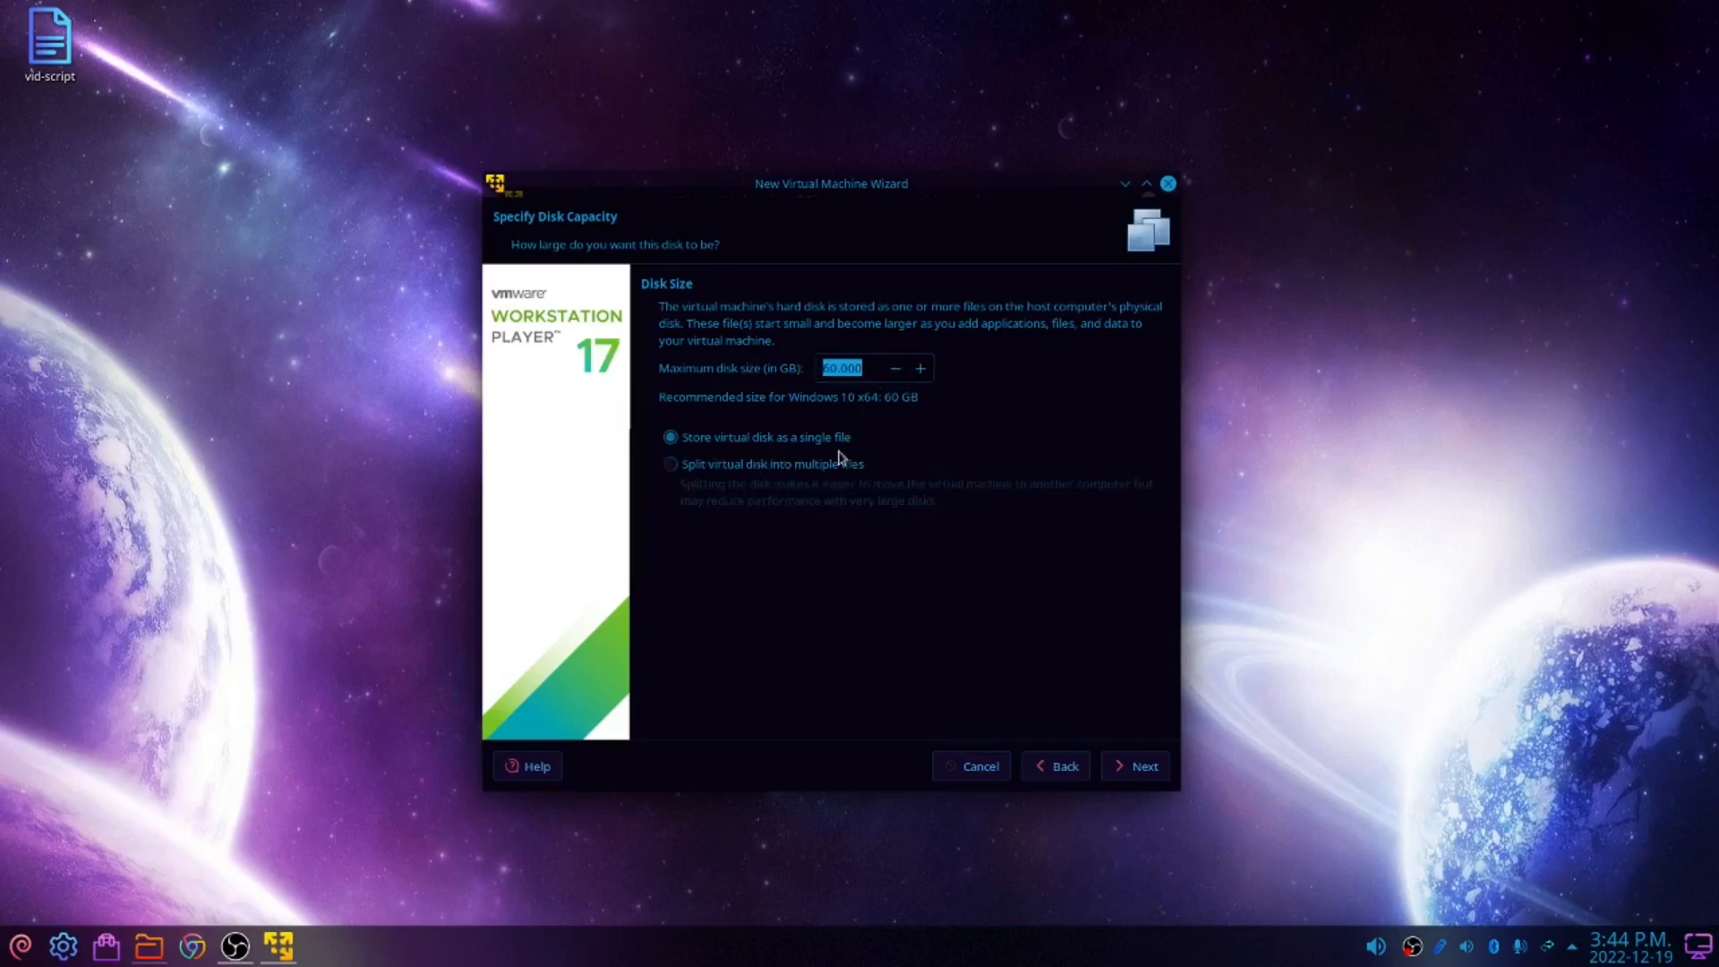
left_click(1130, 772)
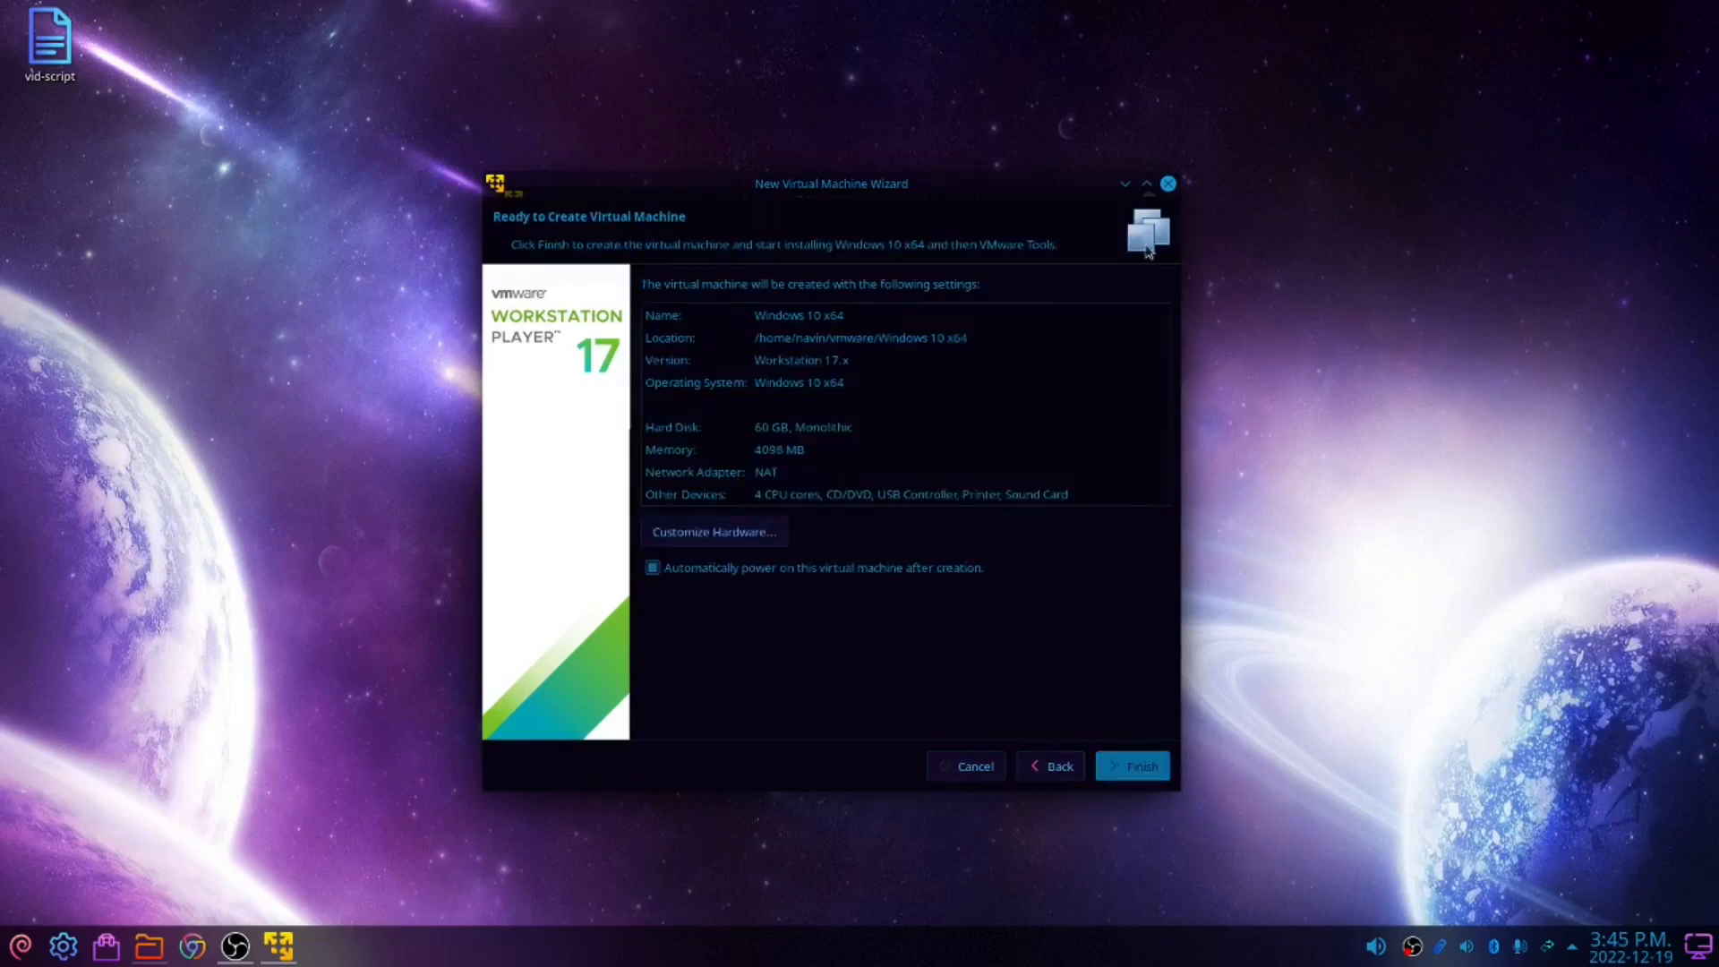
Open the hardware customization to review memory and processor settings, then close it
left_click(728, 535)
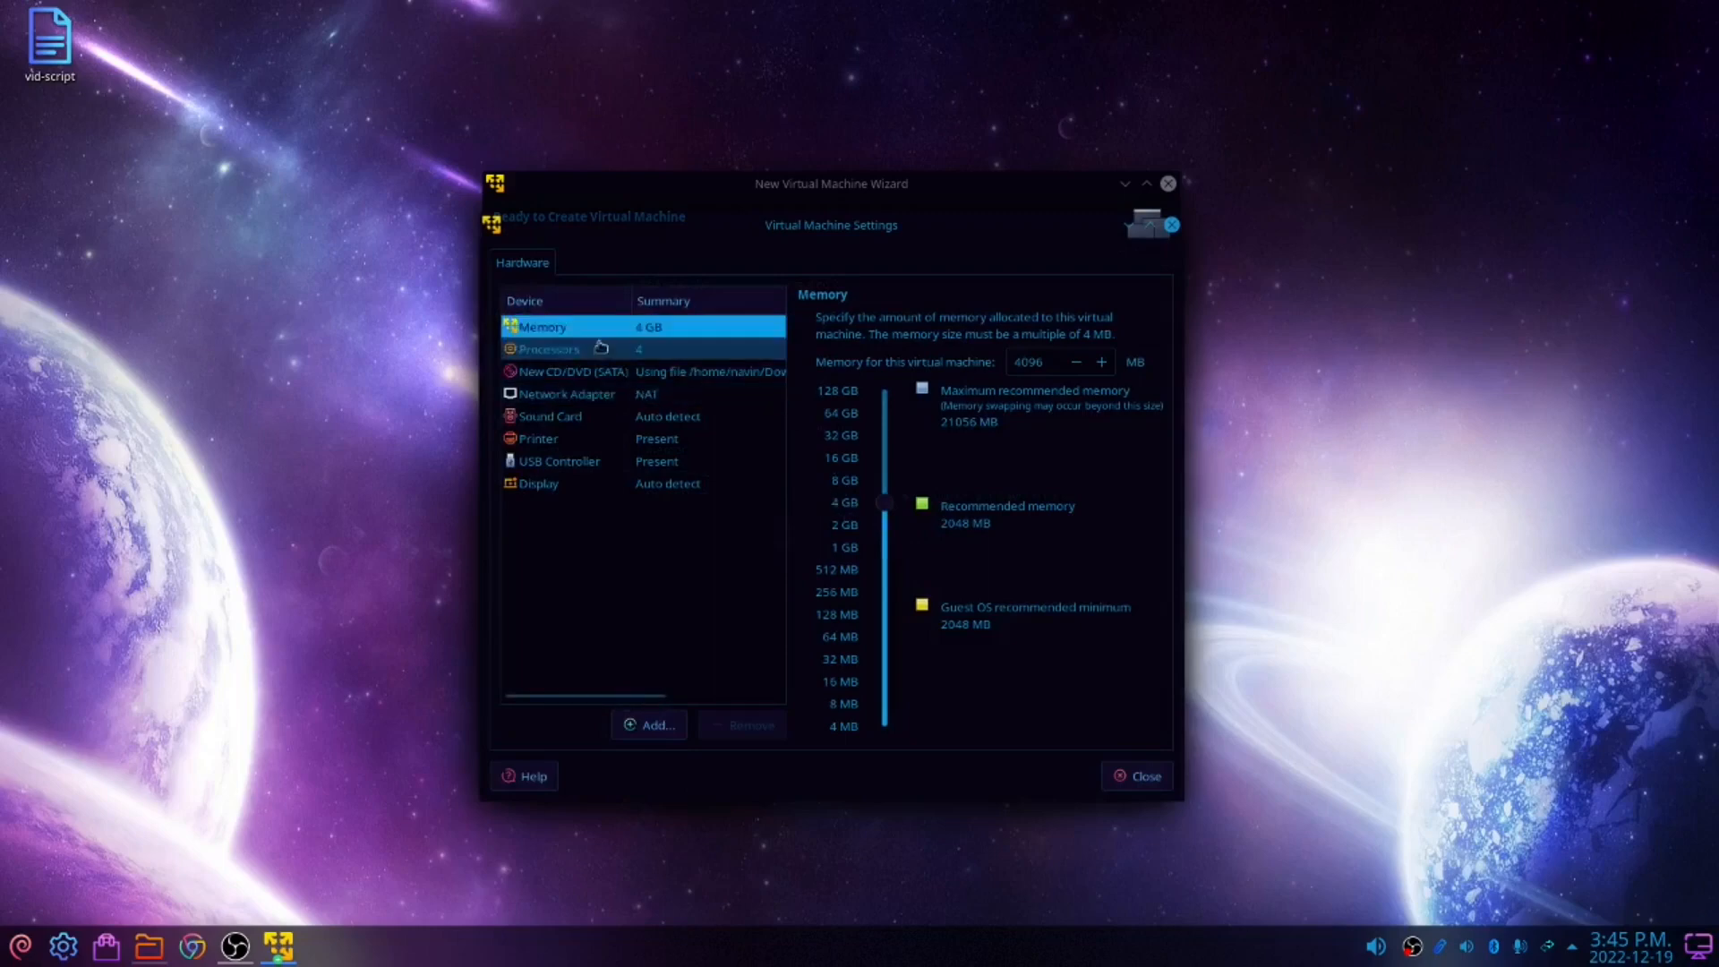
left_click(699, 351)
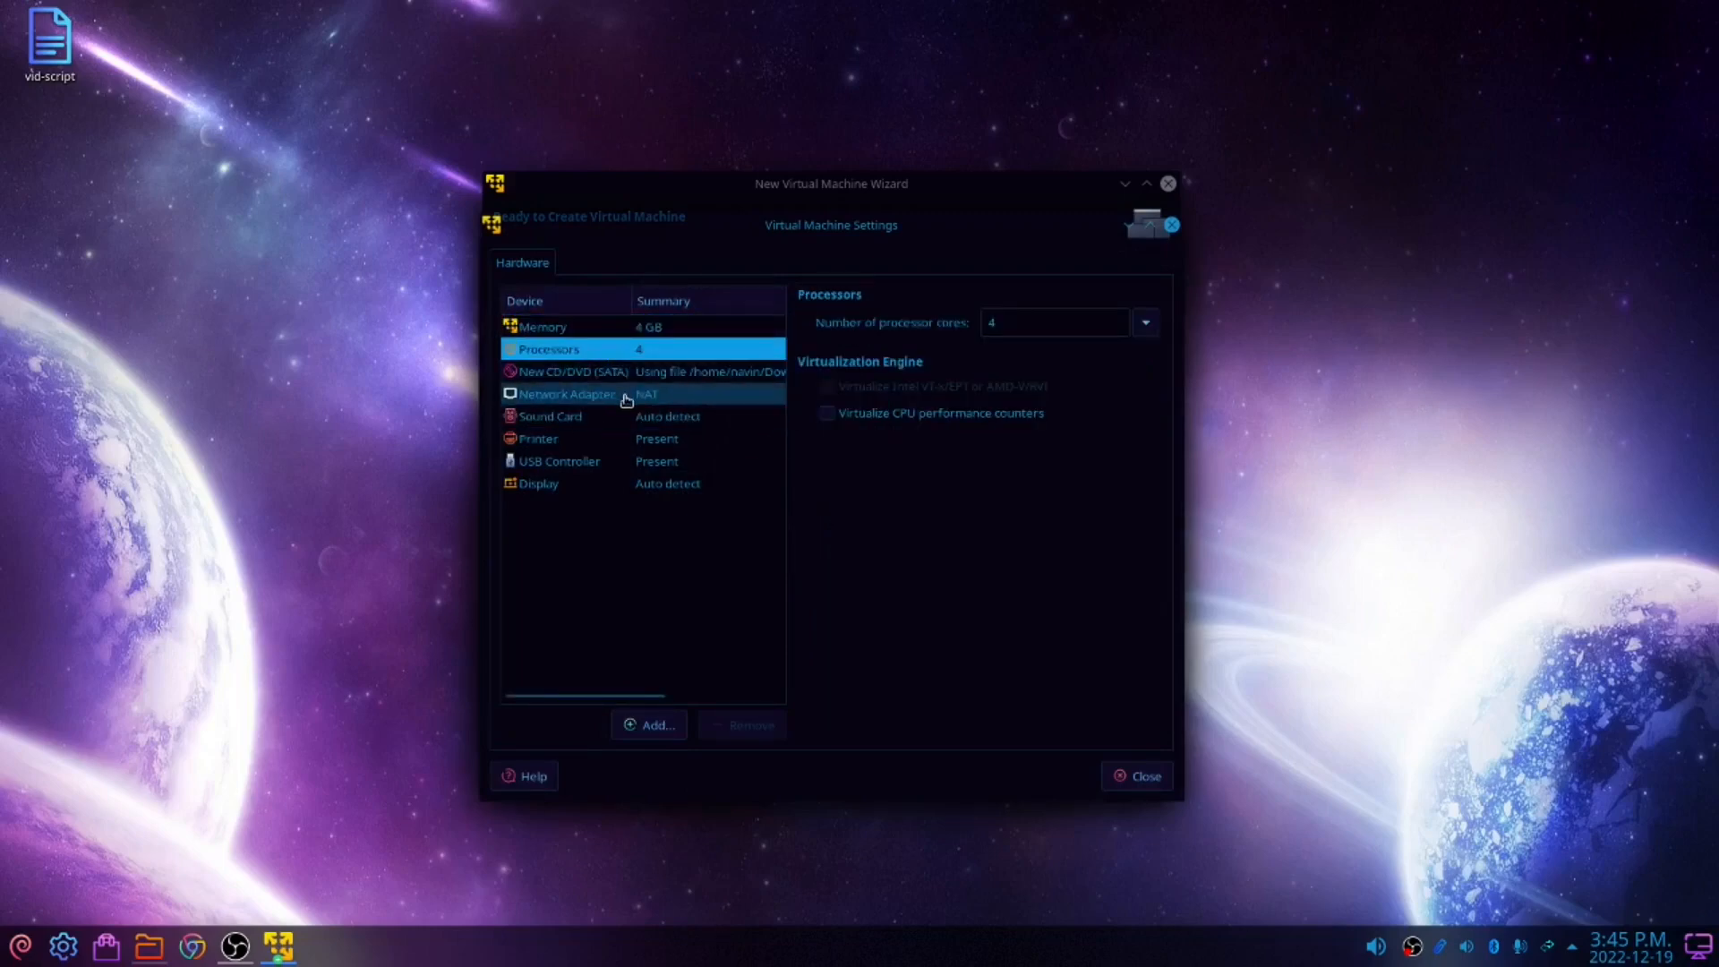
left_click(1124, 775)
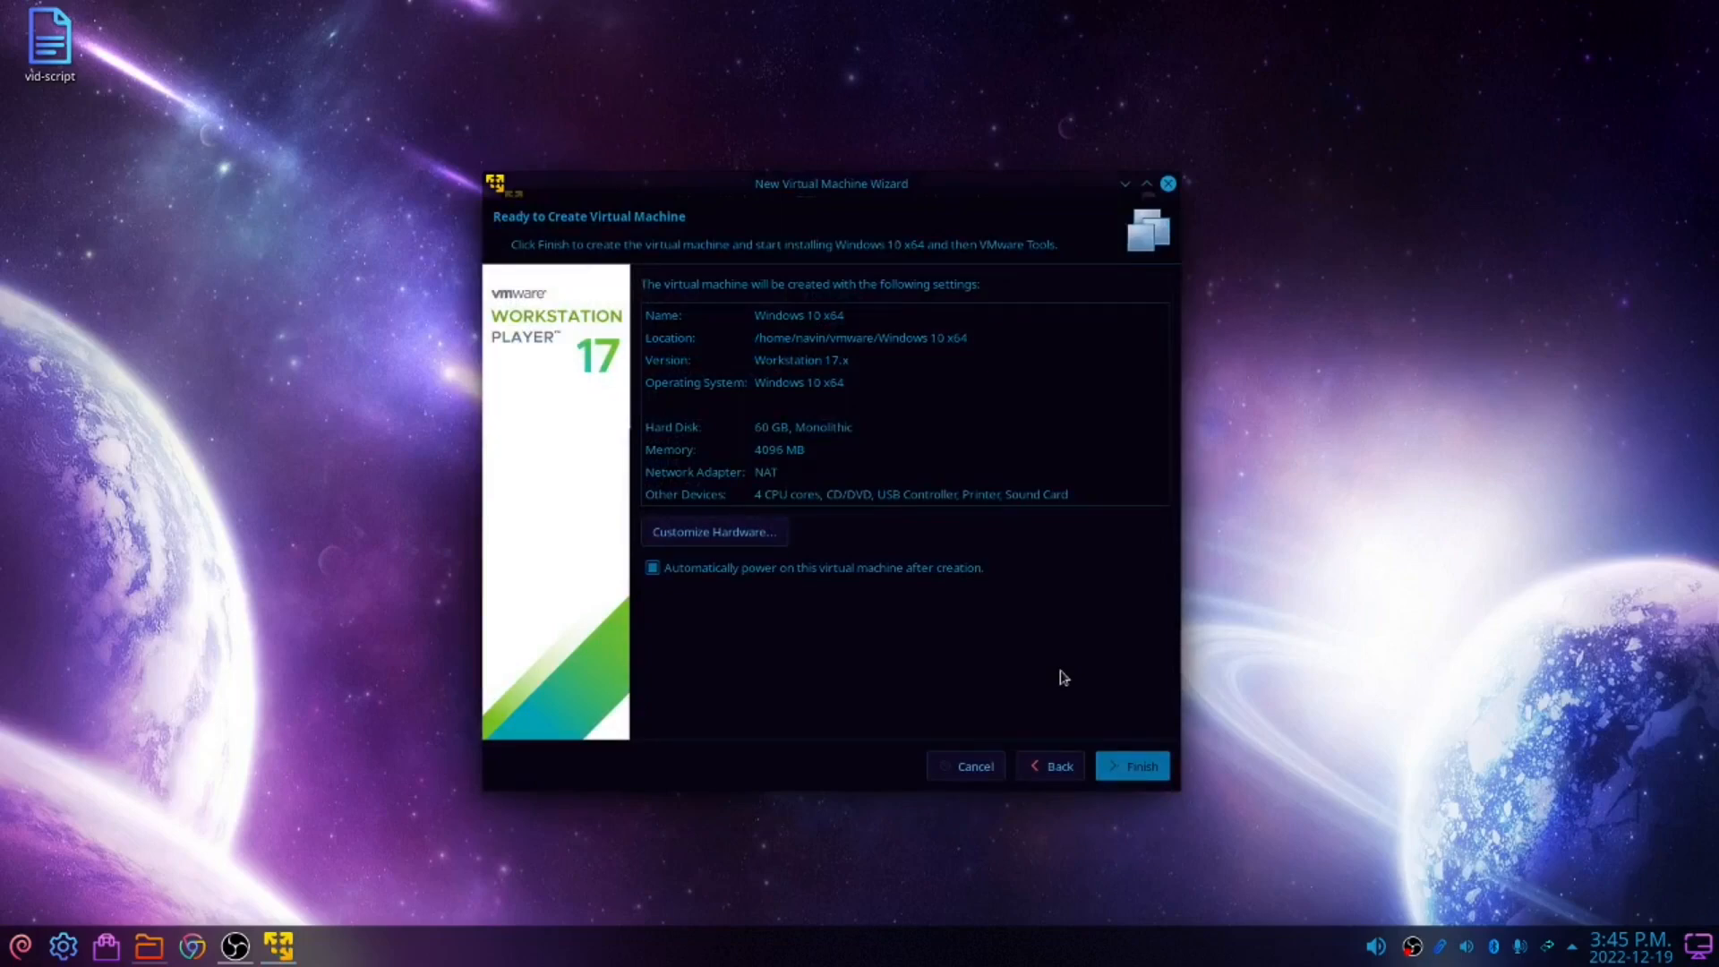
Finish the wizard to create and power on the Windows 10 virtual machine, and reposition its window
left_click(1135, 770)
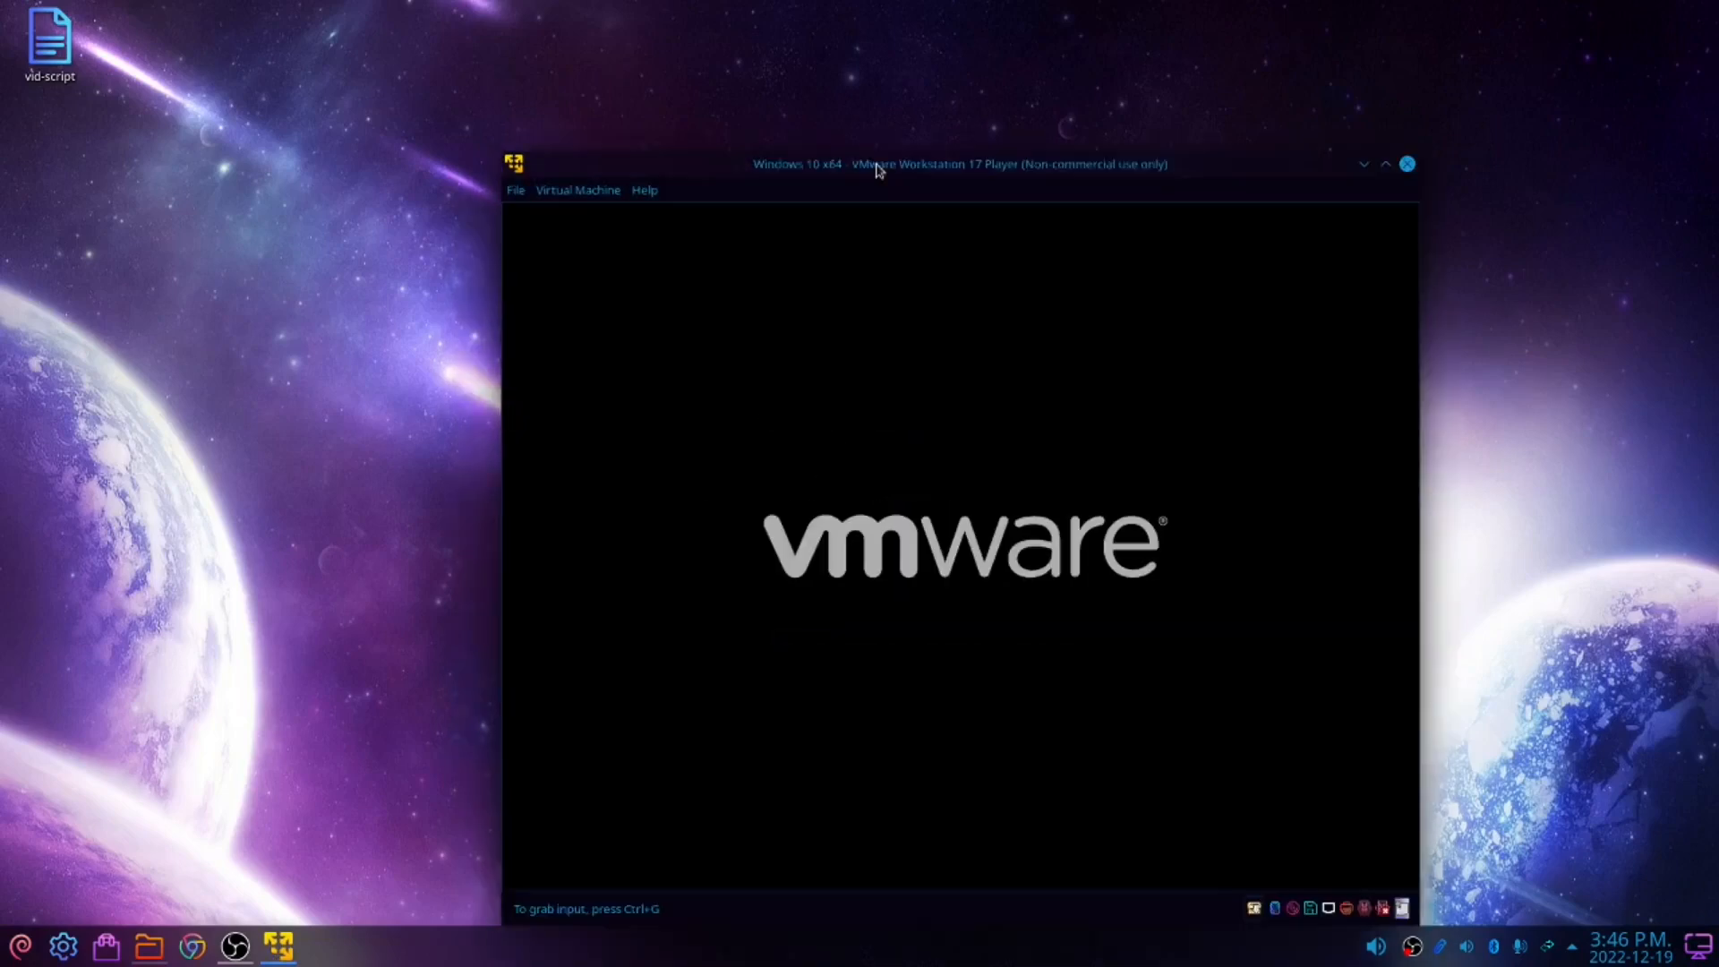
left_click_drag(878, 171, 734, 104)
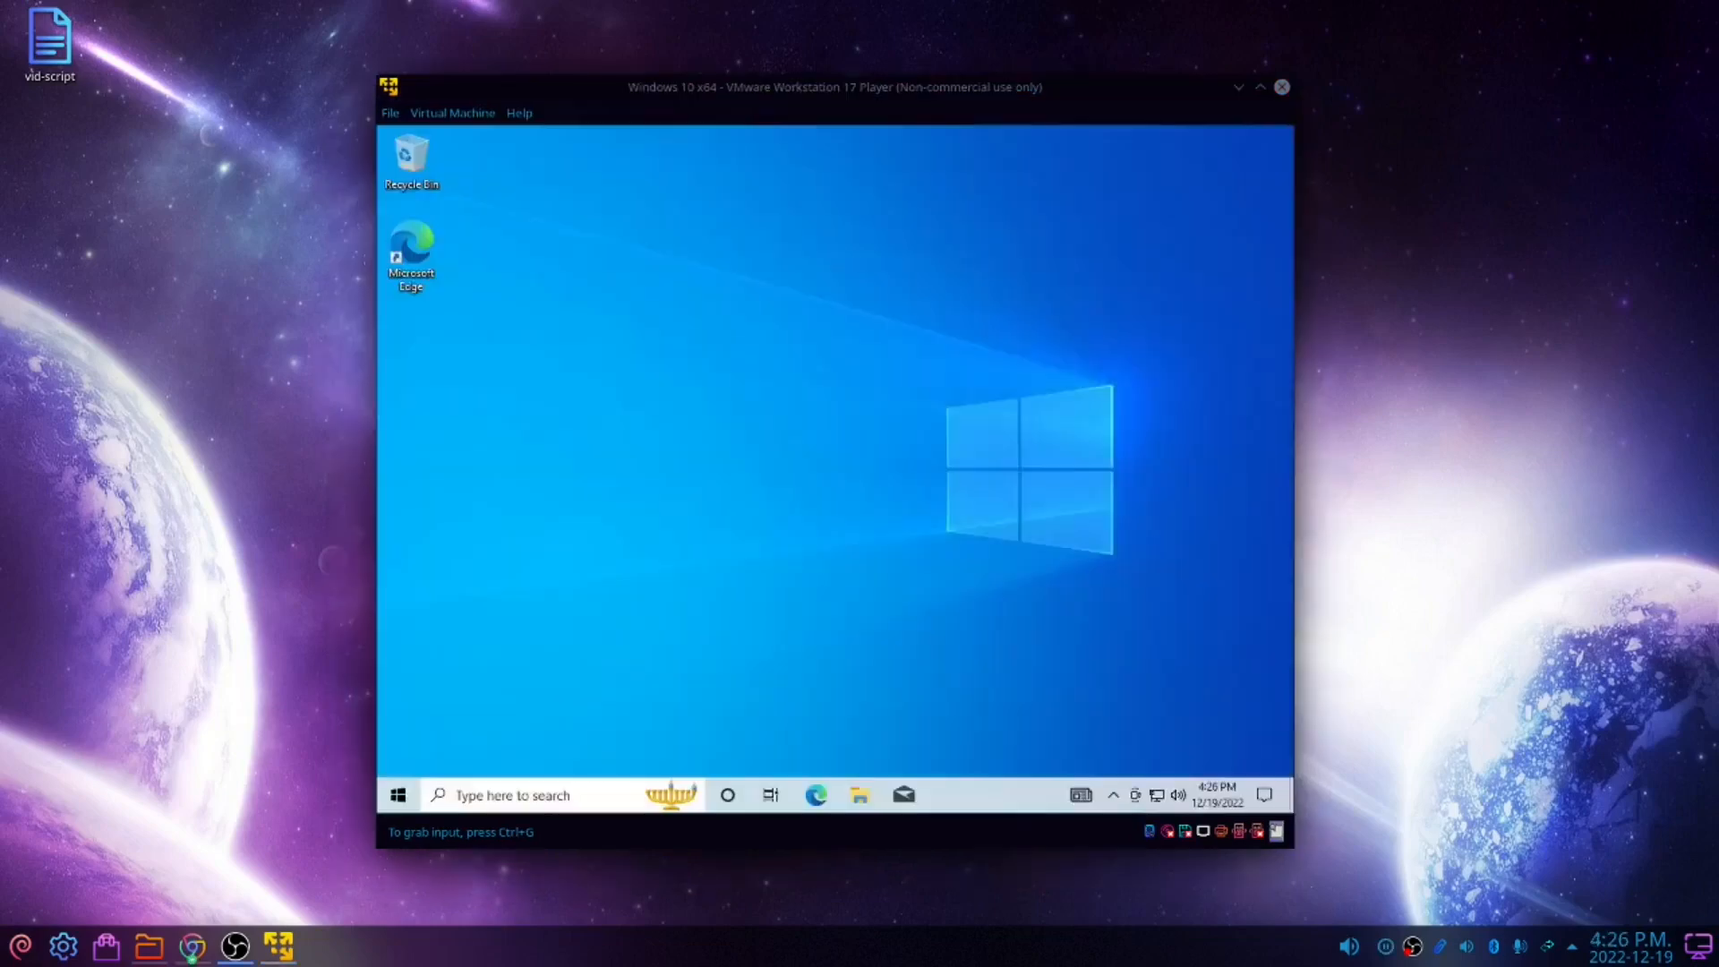
Decline making the guest PC discoverable on the network
left_click(685, 311)
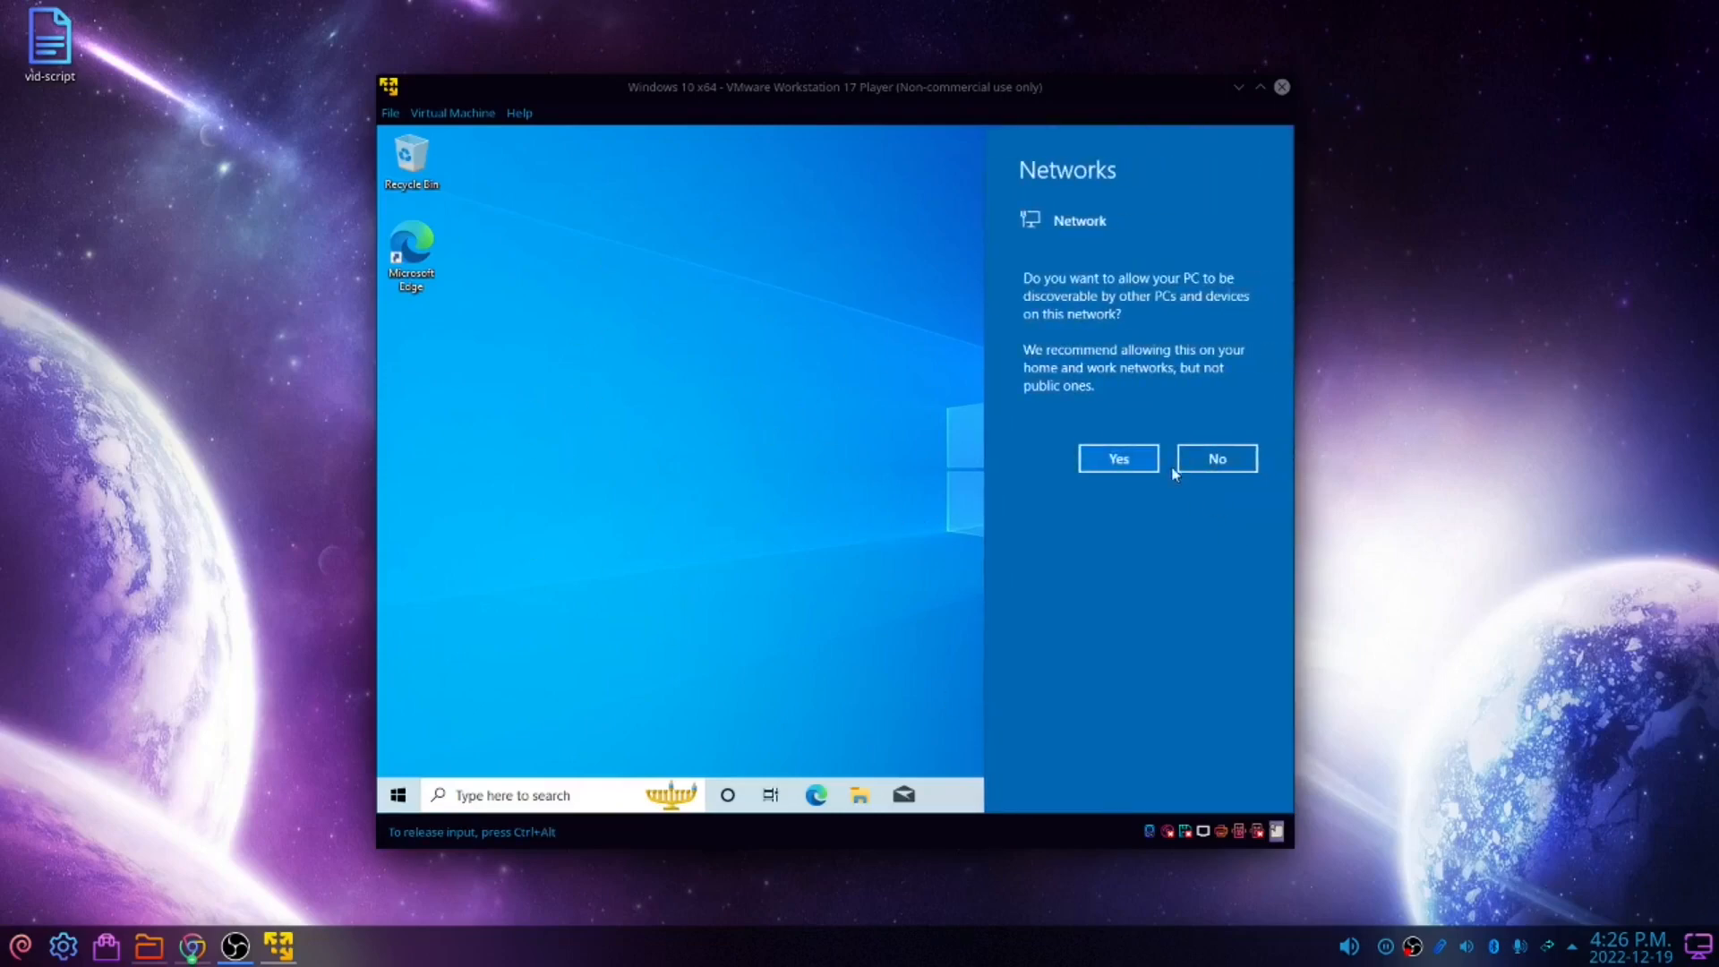
left_click(1219, 461)
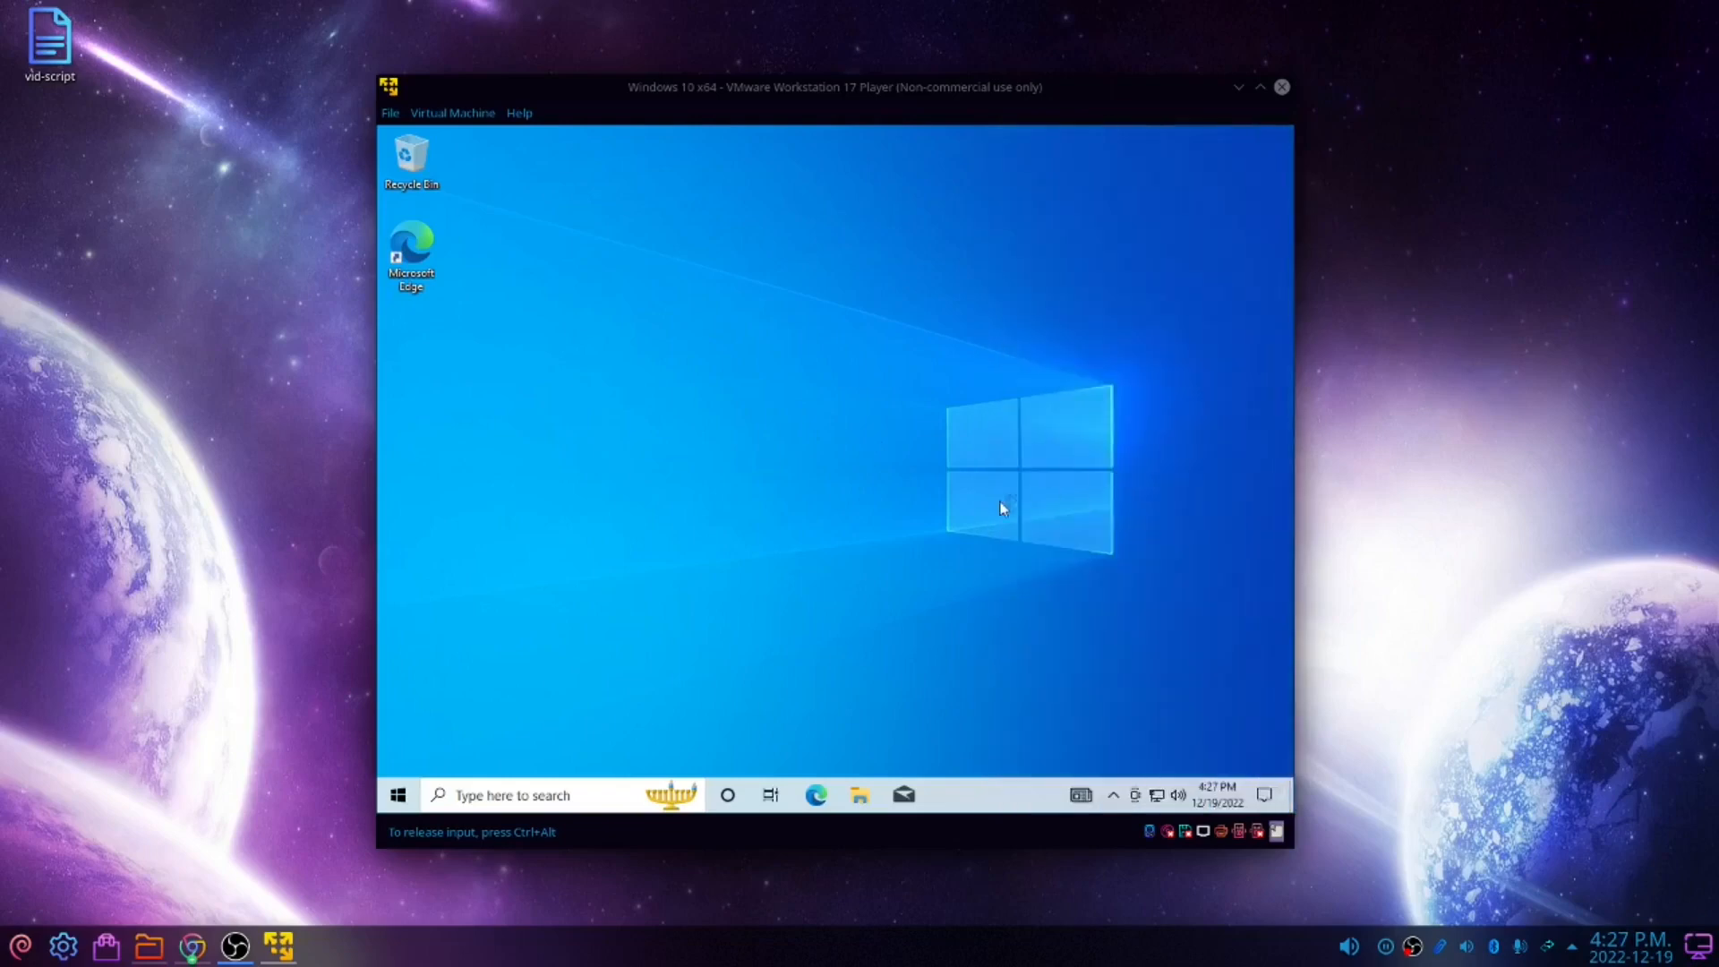
Release input from the guest and maximize the virtual machine window
key("ctrl+alt")
double_click(826, 97)
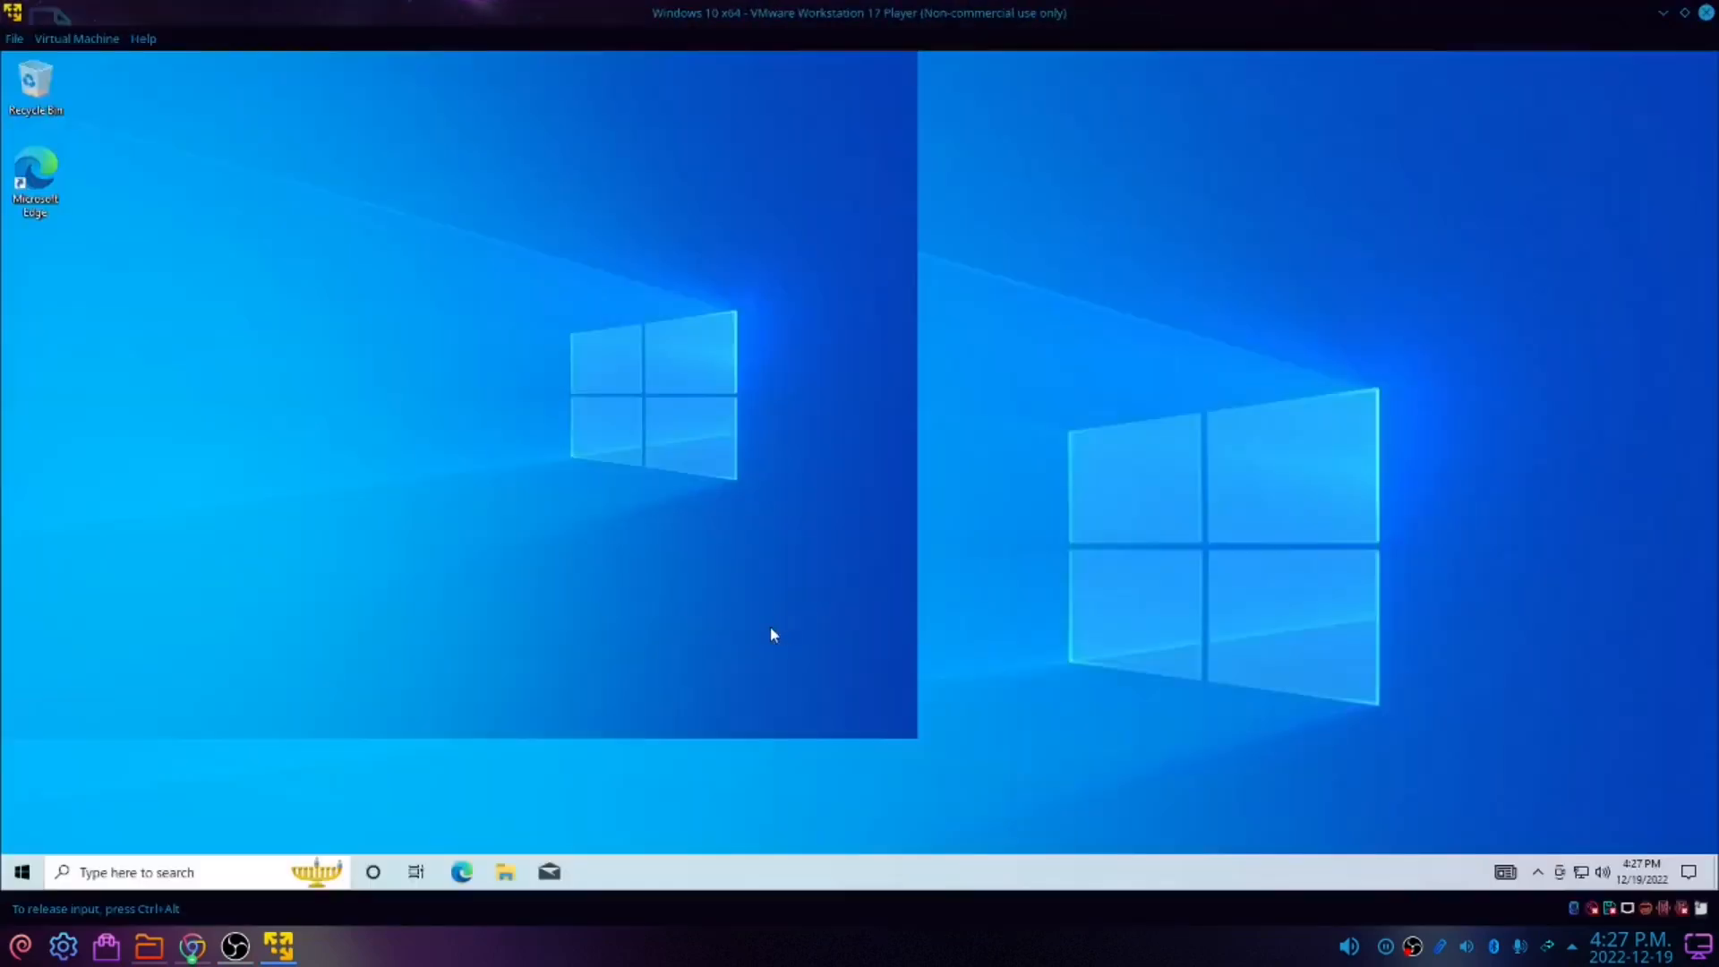
Open File Explorer from the Windows guest's taskbar
left_click(36, 175)
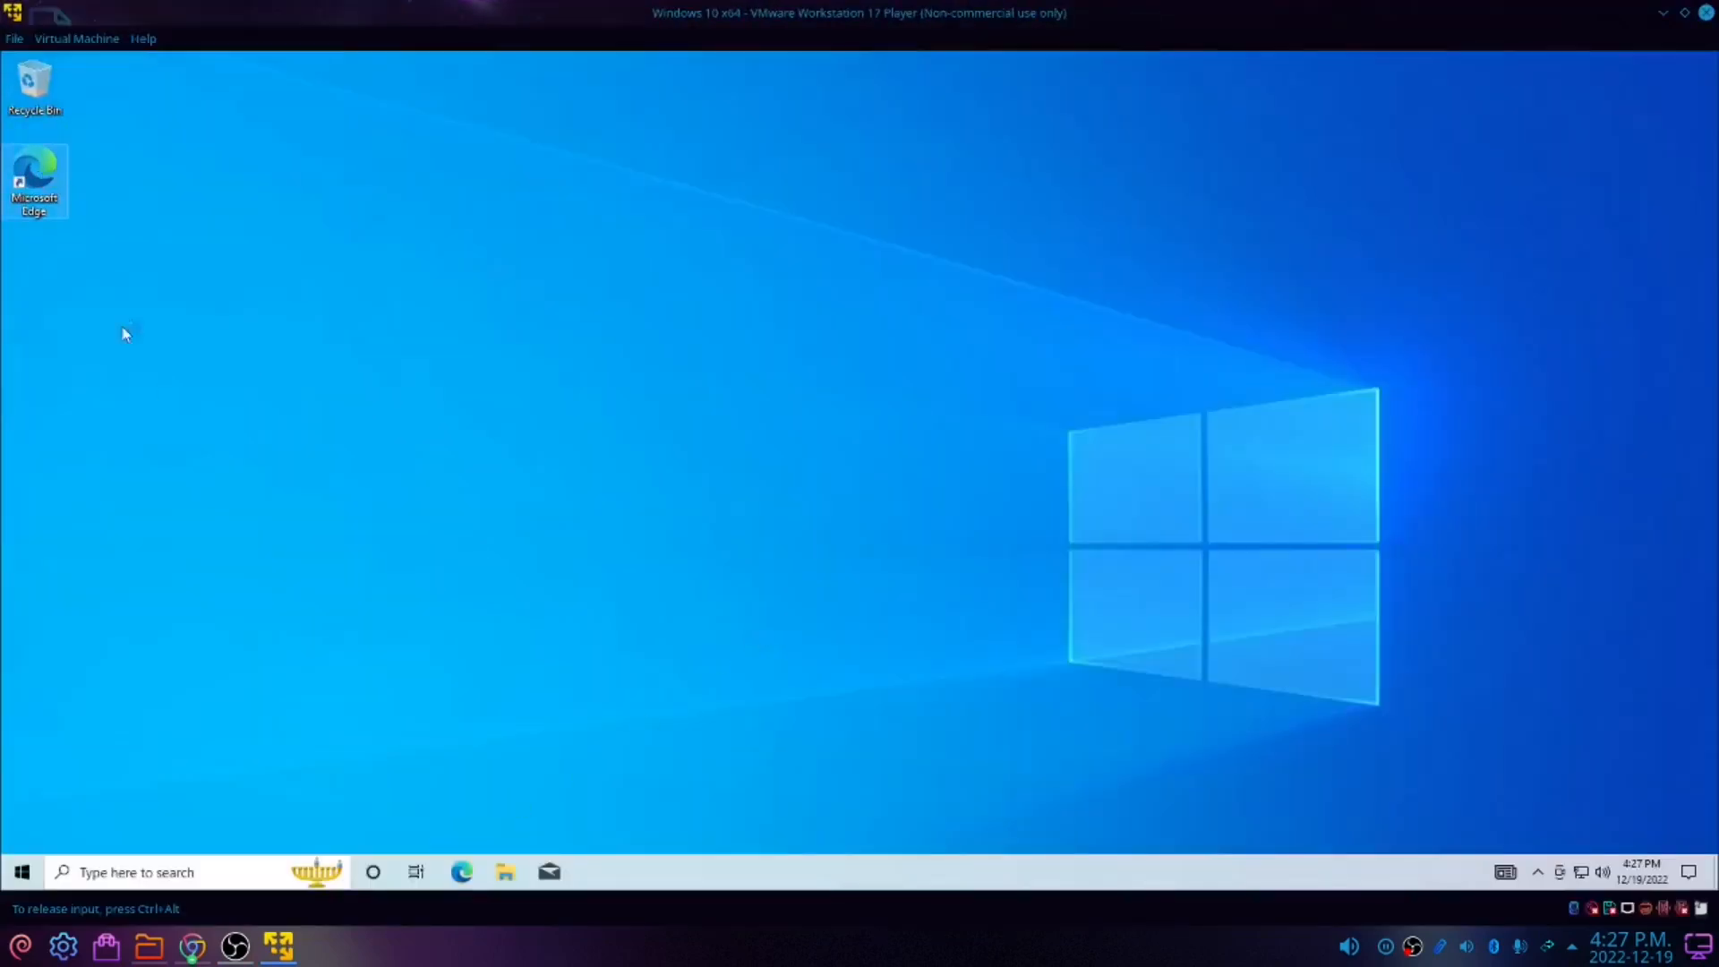
left_click(507, 881)
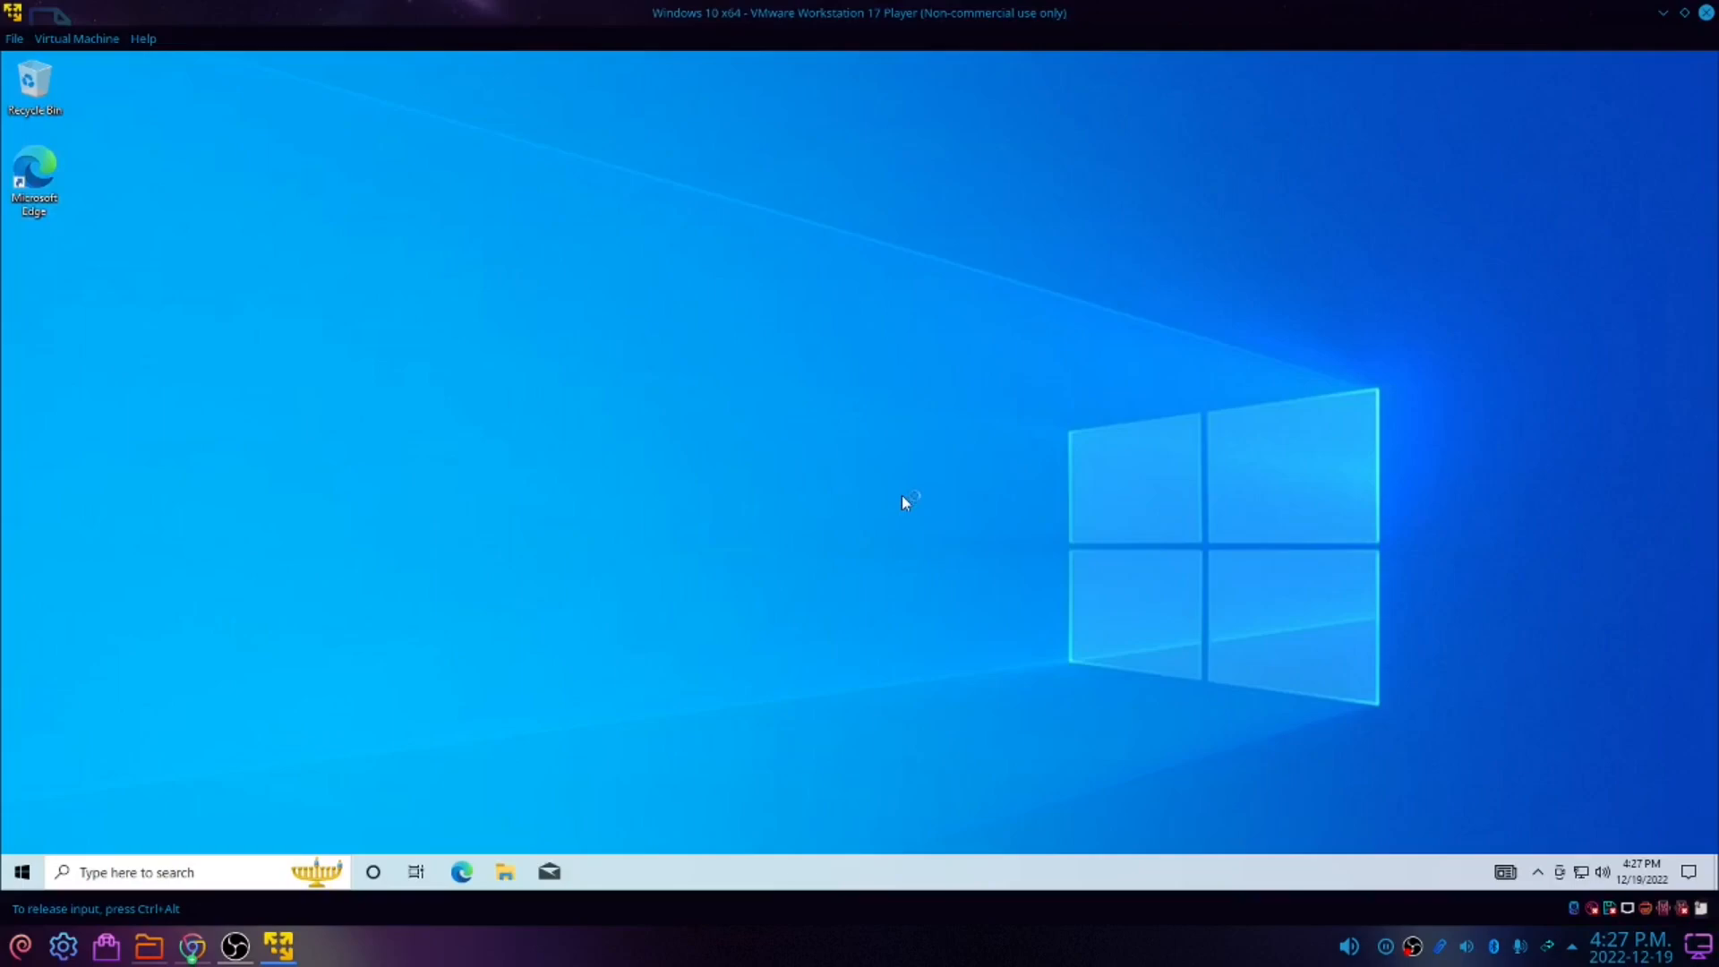